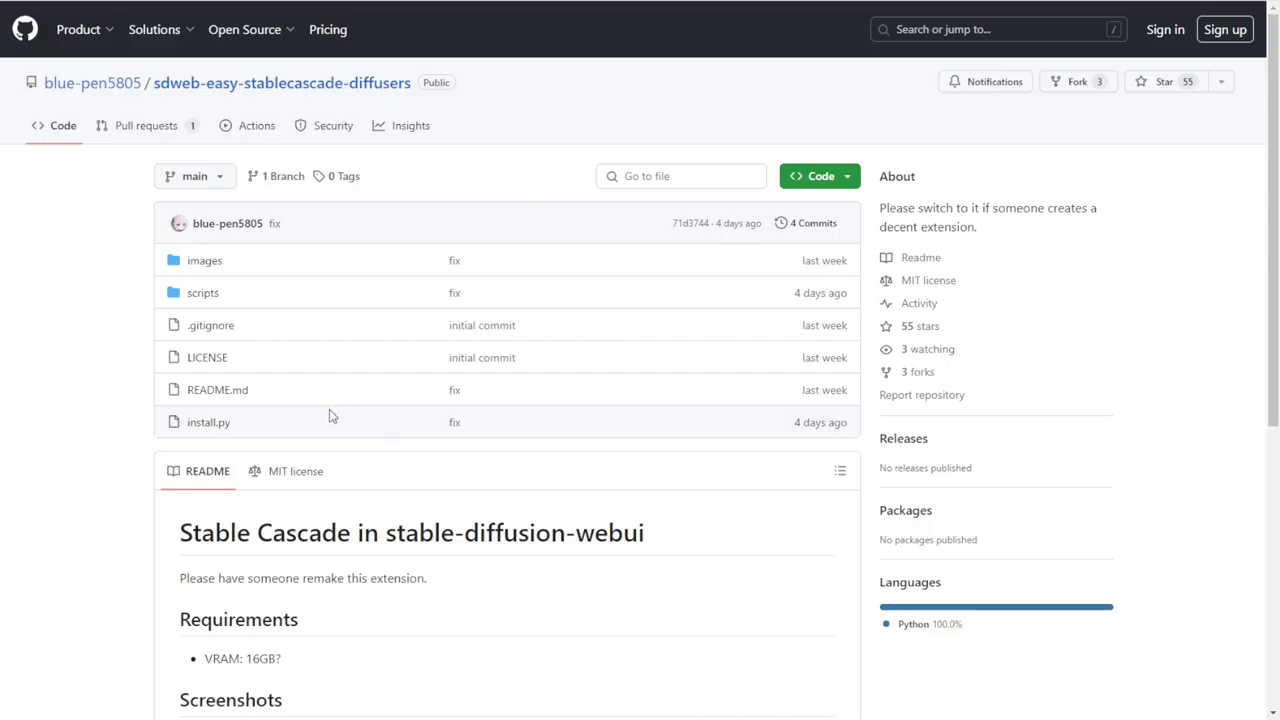
Read through the sdweb-easy-stablecascade-diffusers README and copy the repository's HTTPS clone URL
{"action": "scroll", "coordinate": [170, 532], "scroll_direction": "down", "scroll_amount": 1}
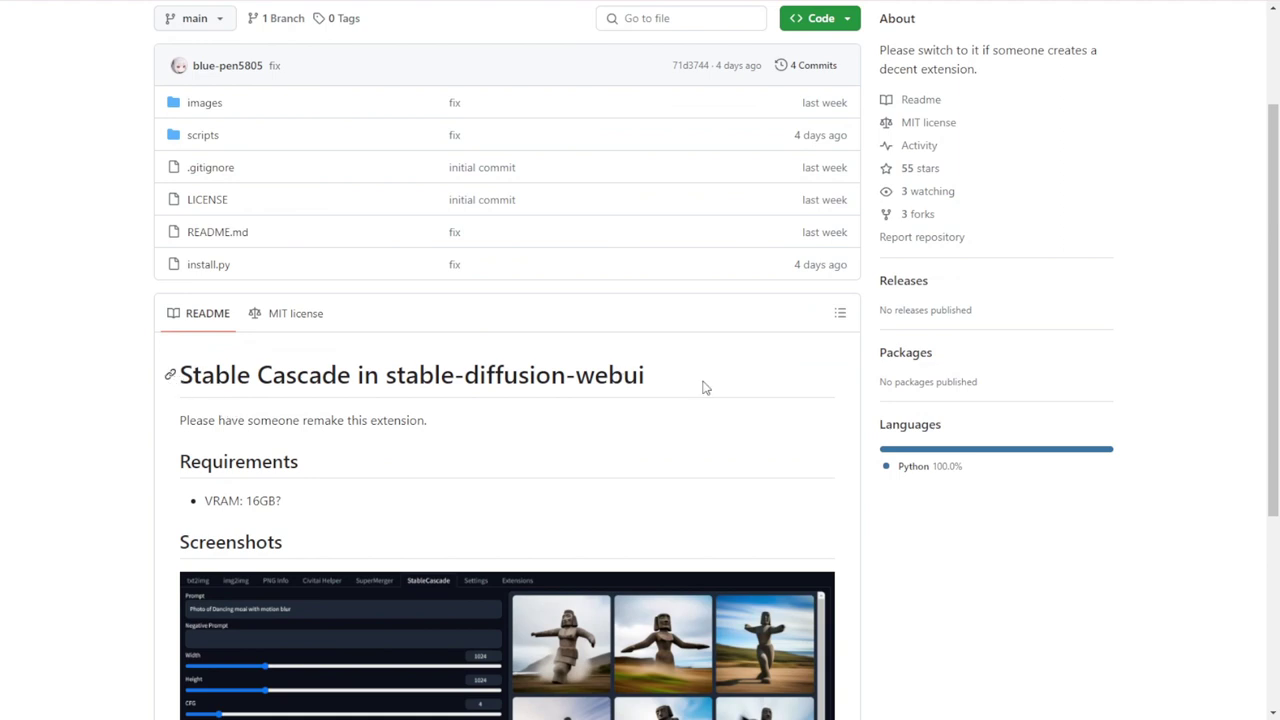
{"action": "scroll", "coordinate": [608, 445], "scroll_direction": "down", "scroll_amount": 3}
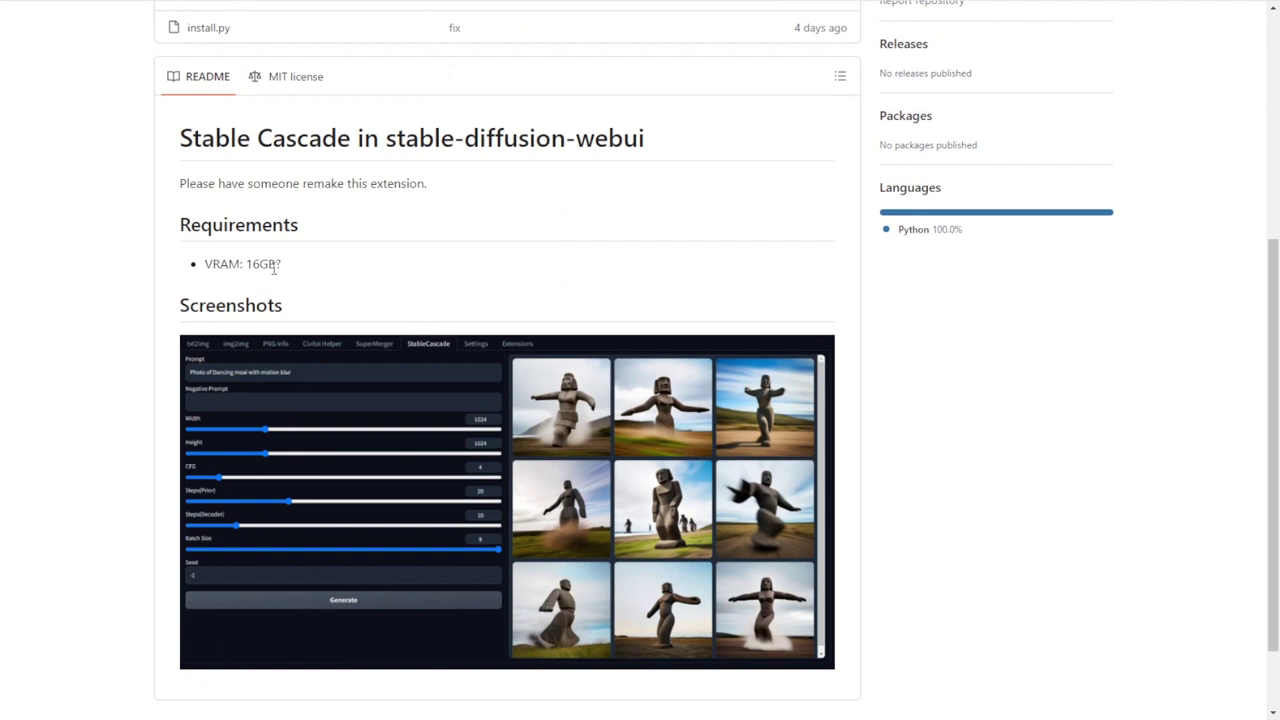
{"action": "scroll", "coordinate": [289, 272], "scroll_direction": "up", "scroll_amount": 2}
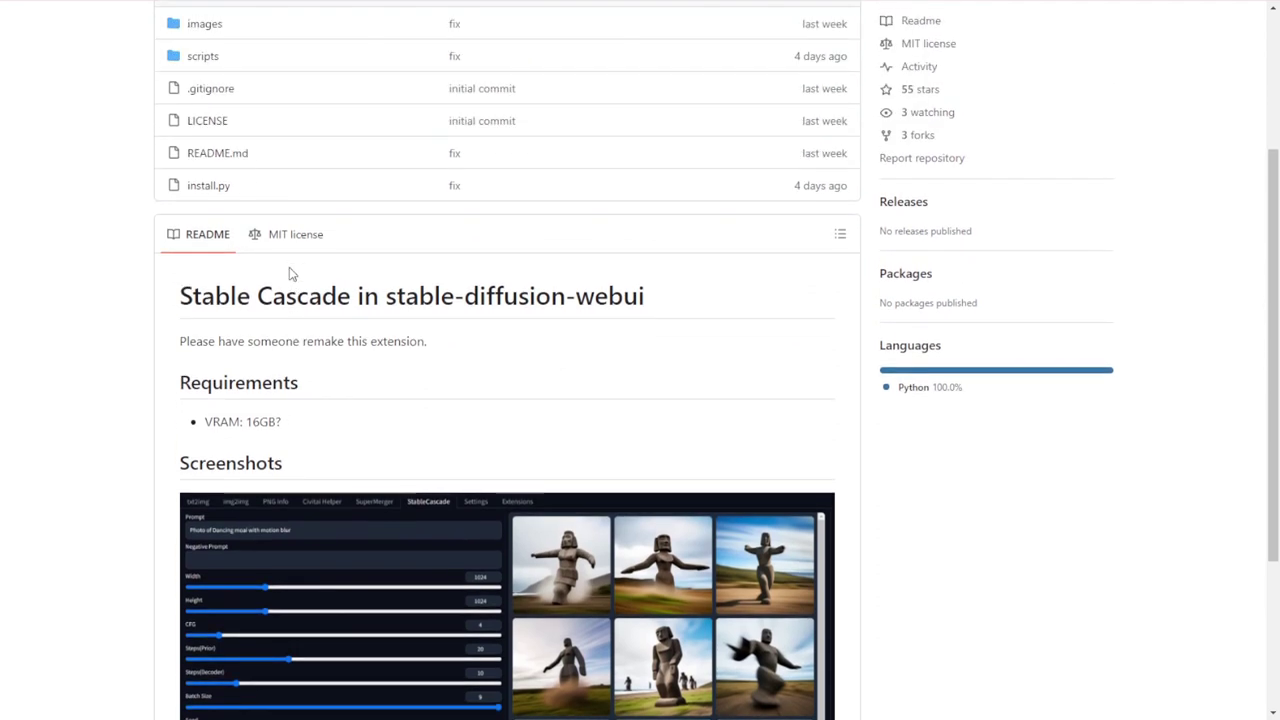
{"action": "scroll", "coordinate": [289, 272], "scroll_direction": "up", "scroll_amount": 2}
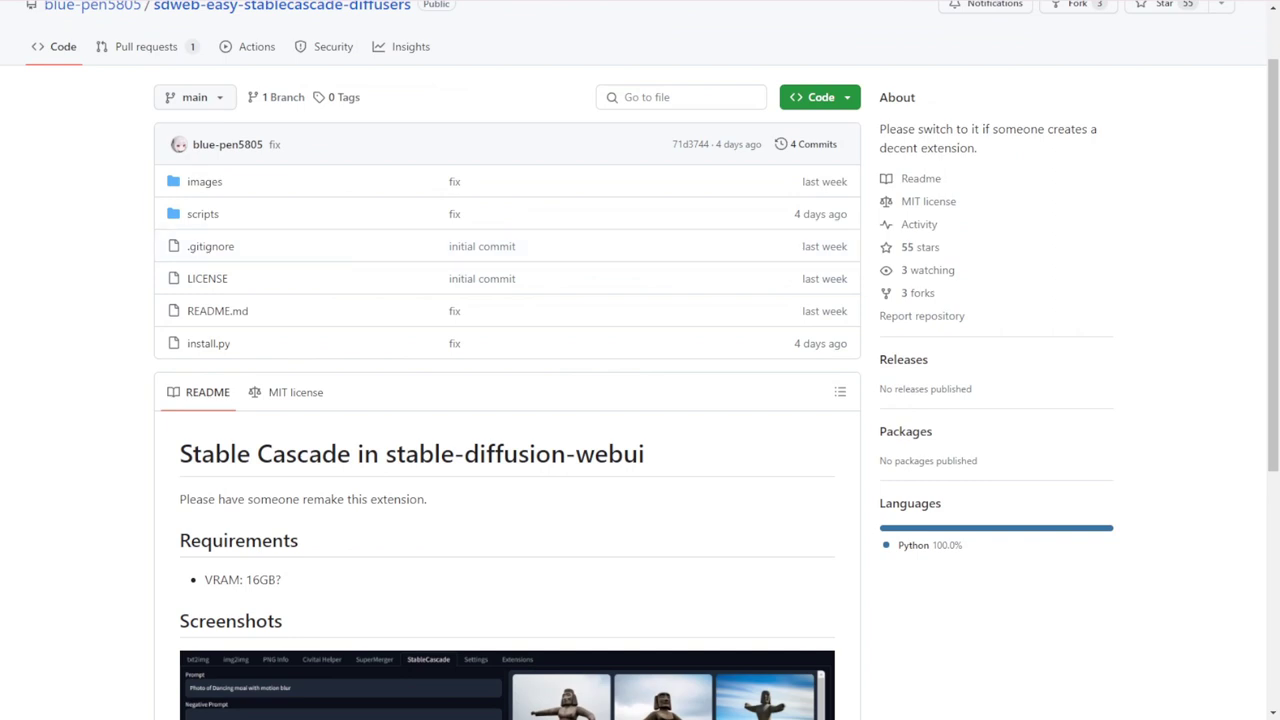
{"action": "left_click", "coordinate": [826, 100]}
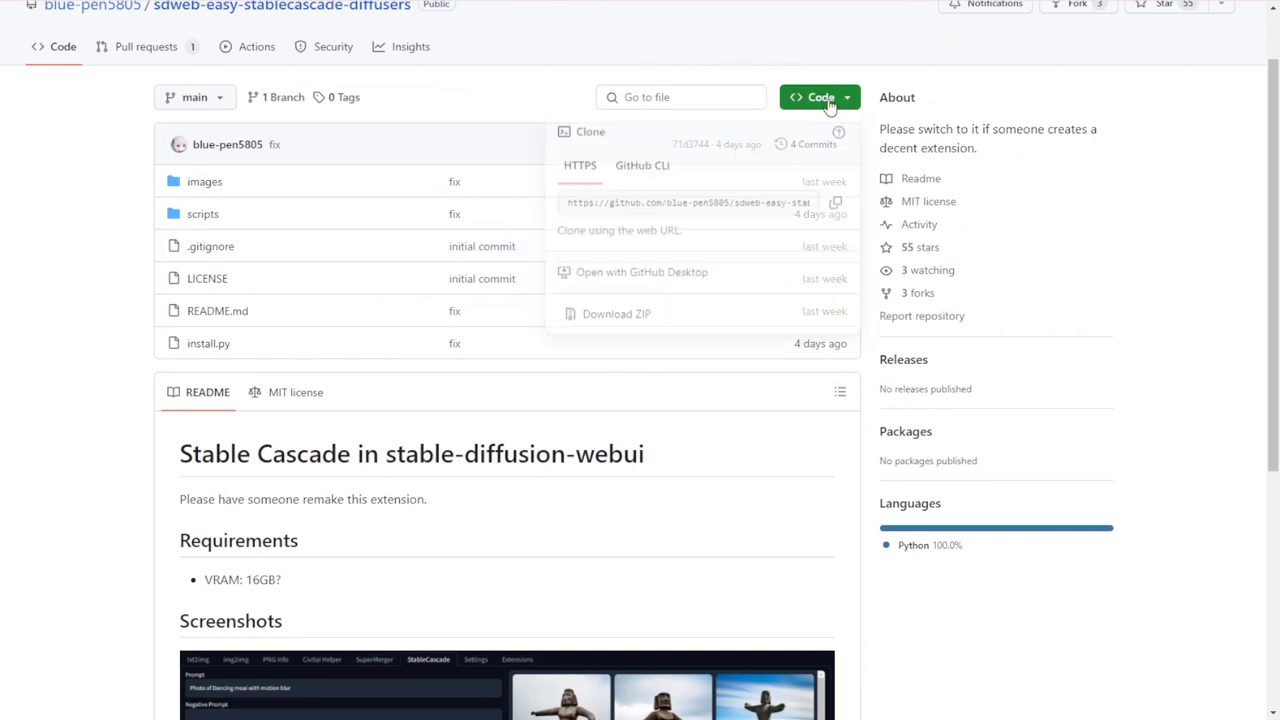
{"action": "left_click", "coordinate": [833, 207]}
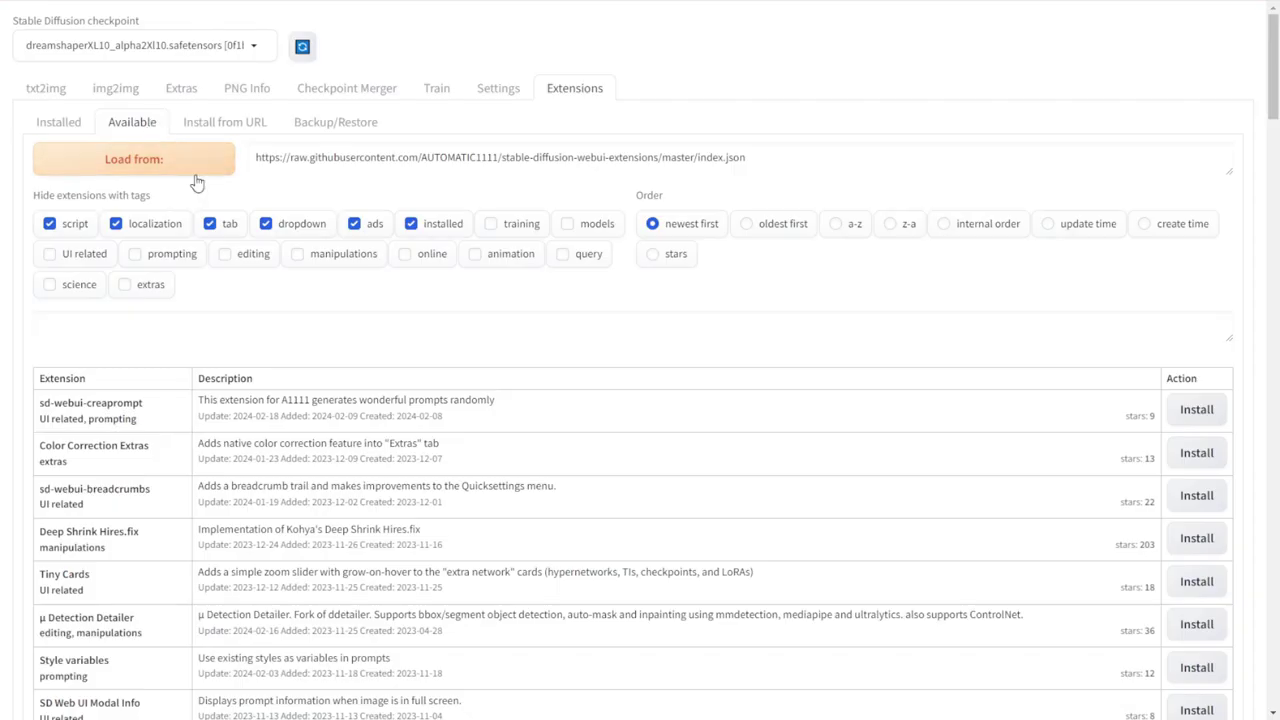
Search the available extensions in the Stable Diffusion web UI for "Stable Cascade", using the name copied from the README heading
{"action": "left_click", "coordinate": [107, 322]}
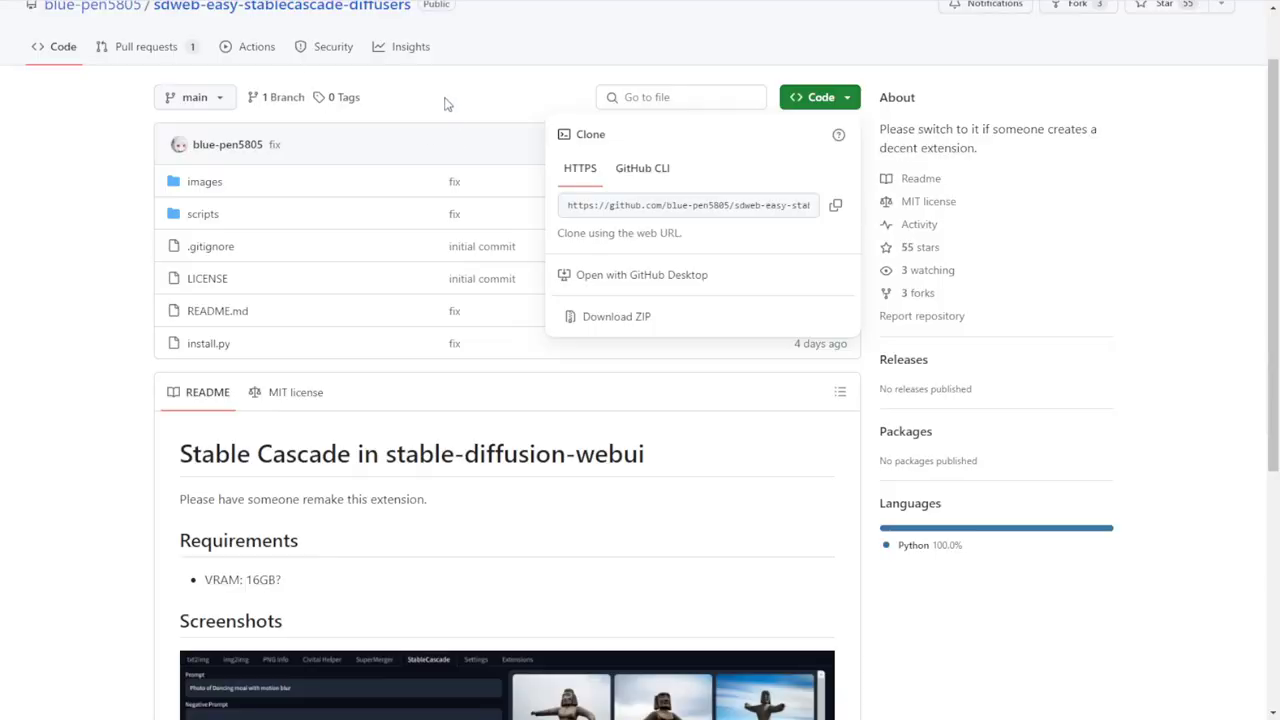
{"action": "left_click", "coordinate": [449, 104]}
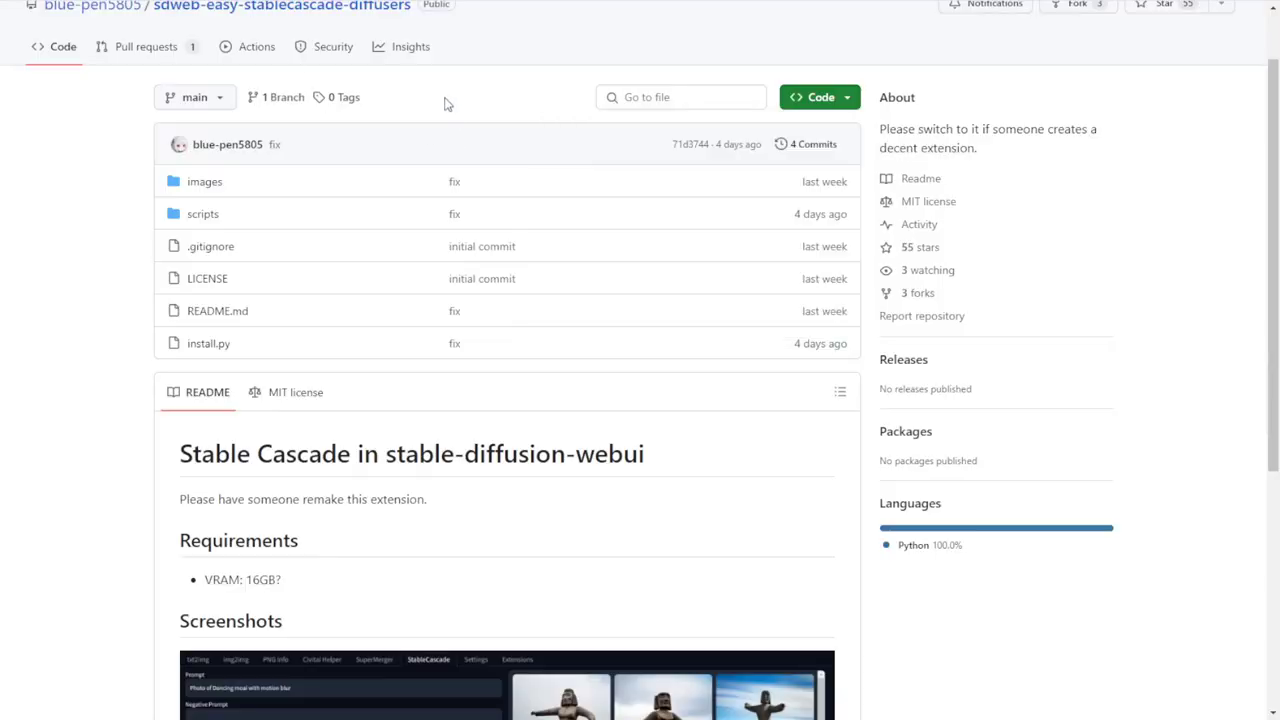
{"action": "left_click_drag", "start_coordinate": [181, 456], "coordinate": [350, 456]}
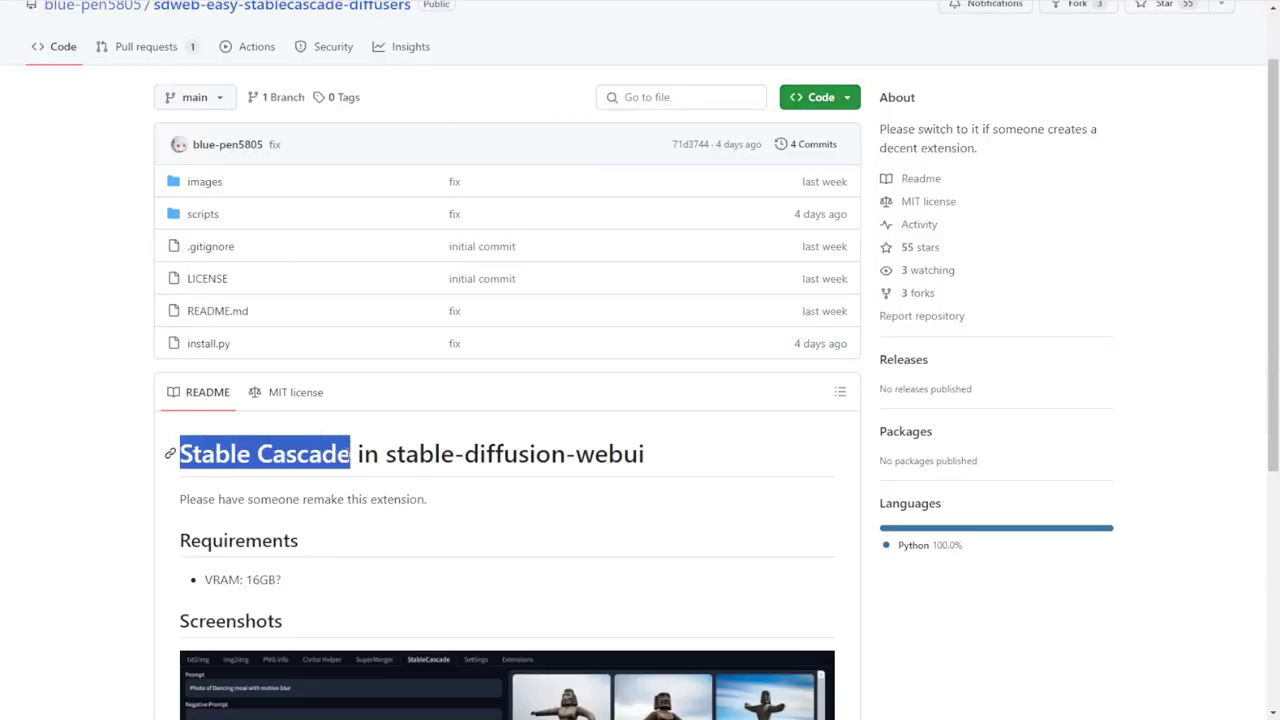
{"action": "key", "text": "alt+Tab"}
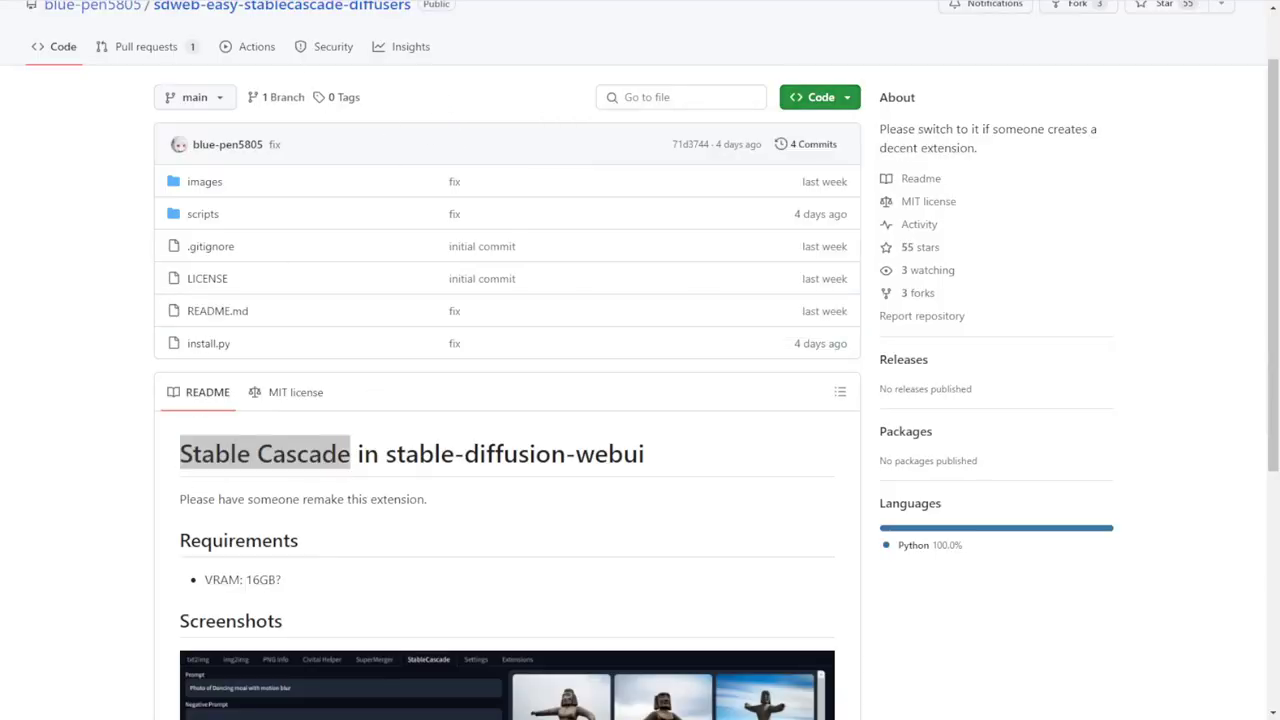
{"action": "key", "text": "alt+Tab"}
{"action": "key", "text": "alt+Tab"}
{"action": "left_click", "coordinate": [102, 328]}
{"action": "key", "text": "ctrl+v"}
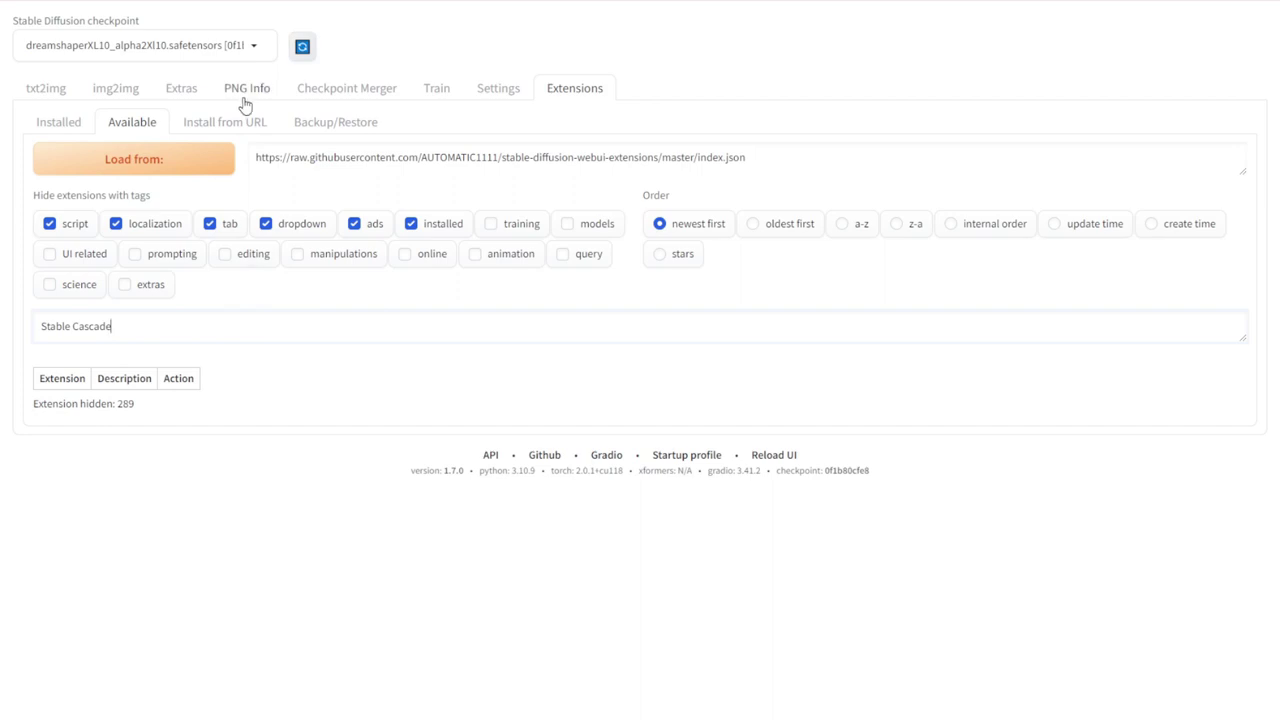
Return to the GitHub repository and copy its HTTPS clone URL
{"action": "key", "text": "alt+Tab"}
{"action": "left_click", "coordinate": [820, 98]}
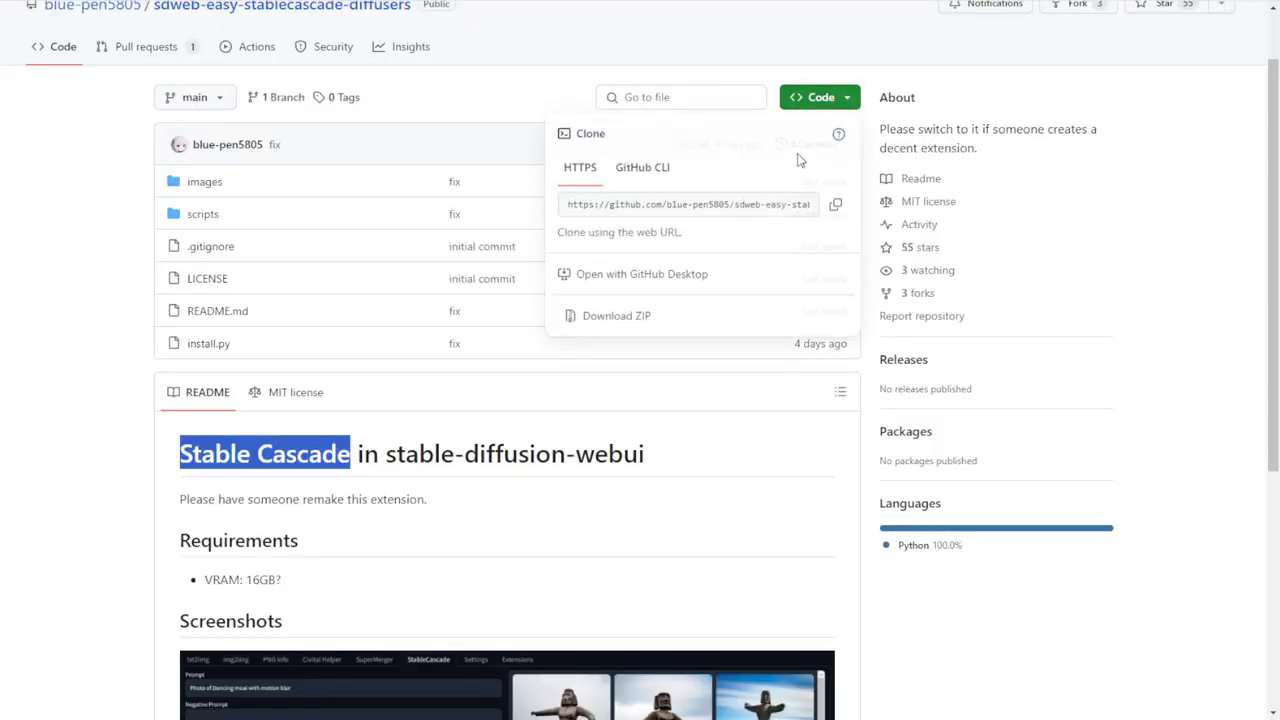
{"action": "left_click", "coordinate": [836, 204]}
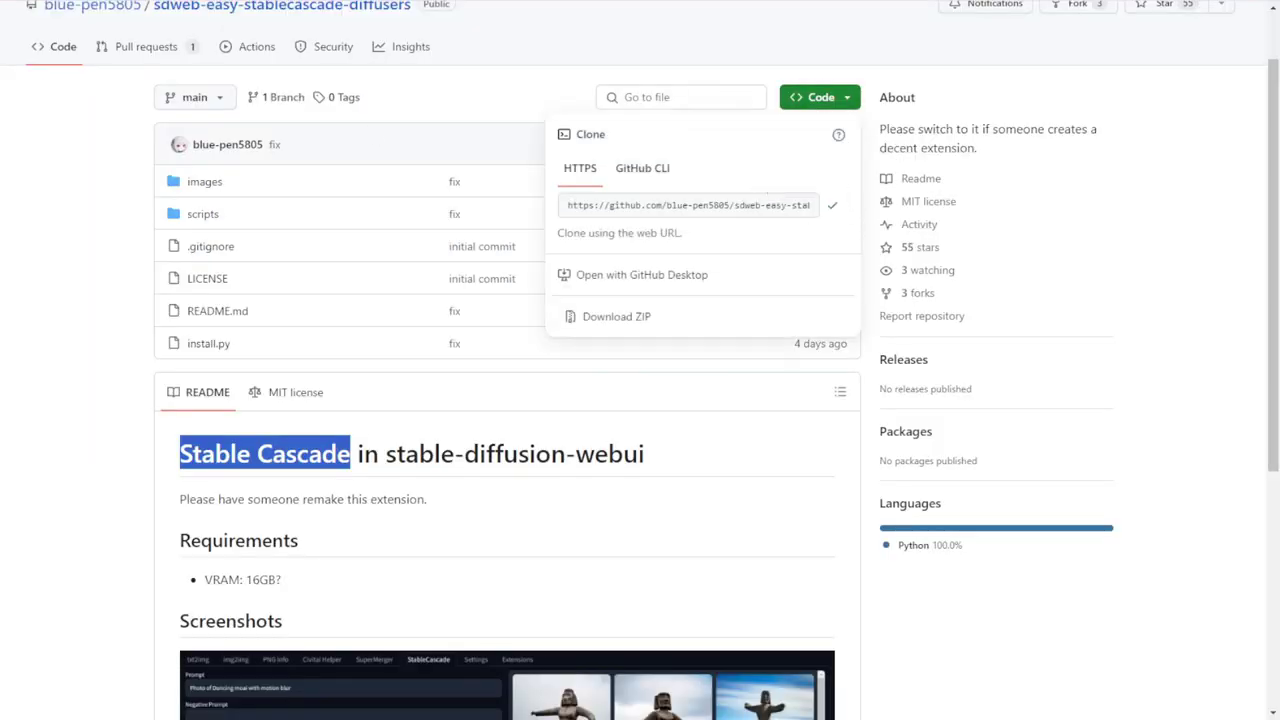
Switch to the Stable Diffusion web UI and install the extension from the copied sdweb-easy-stablecascade-diffusers.git URL
{"action": "key", "text": "alt+Tab"}
{"action": "left_click", "coordinate": [214, 125]}
{"action": "left_click", "coordinate": [320, 174]}
{"action": "key", "text": "ctrl+a"}
{"action": "key", "text": "ctrl+v"}
{"action": "left_click", "coordinate": [143, 338]}
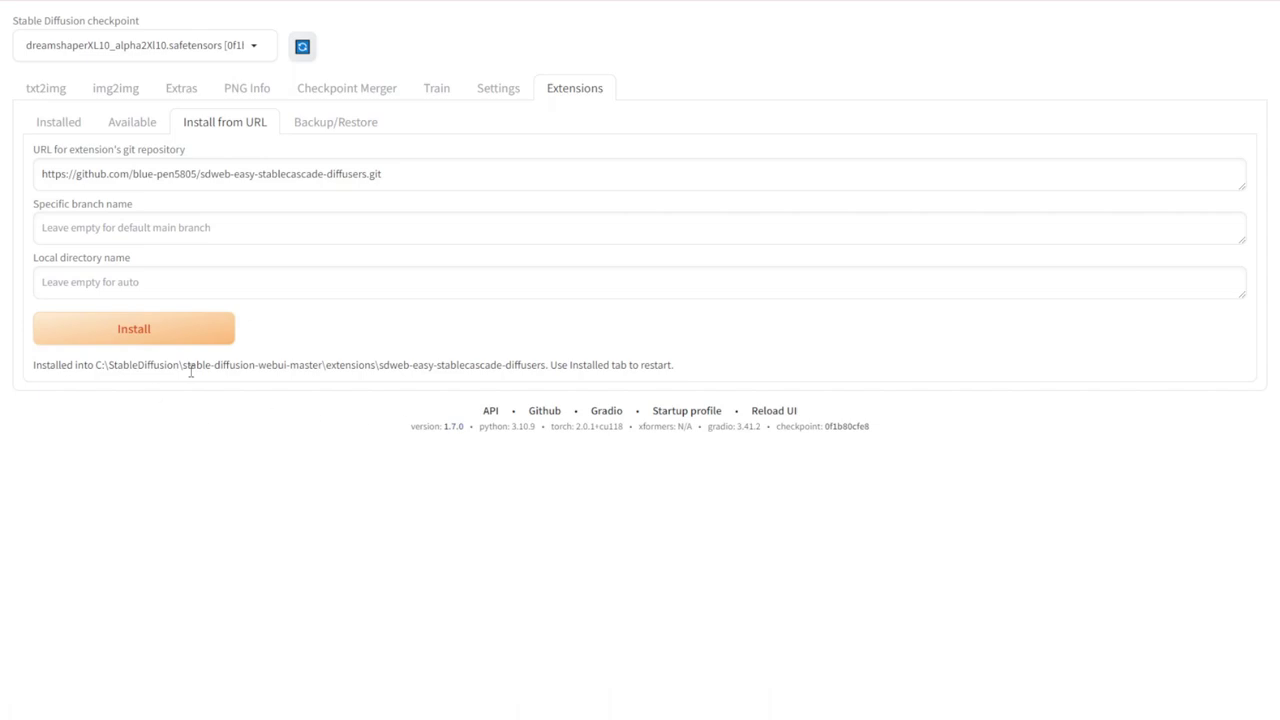
Apply the installed extension by restarting the UI, and open the StableCascade page
{"action": "left_click", "coordinate": [64, 122]}
{"action": "left_click", "coordinate": [133, 172]}
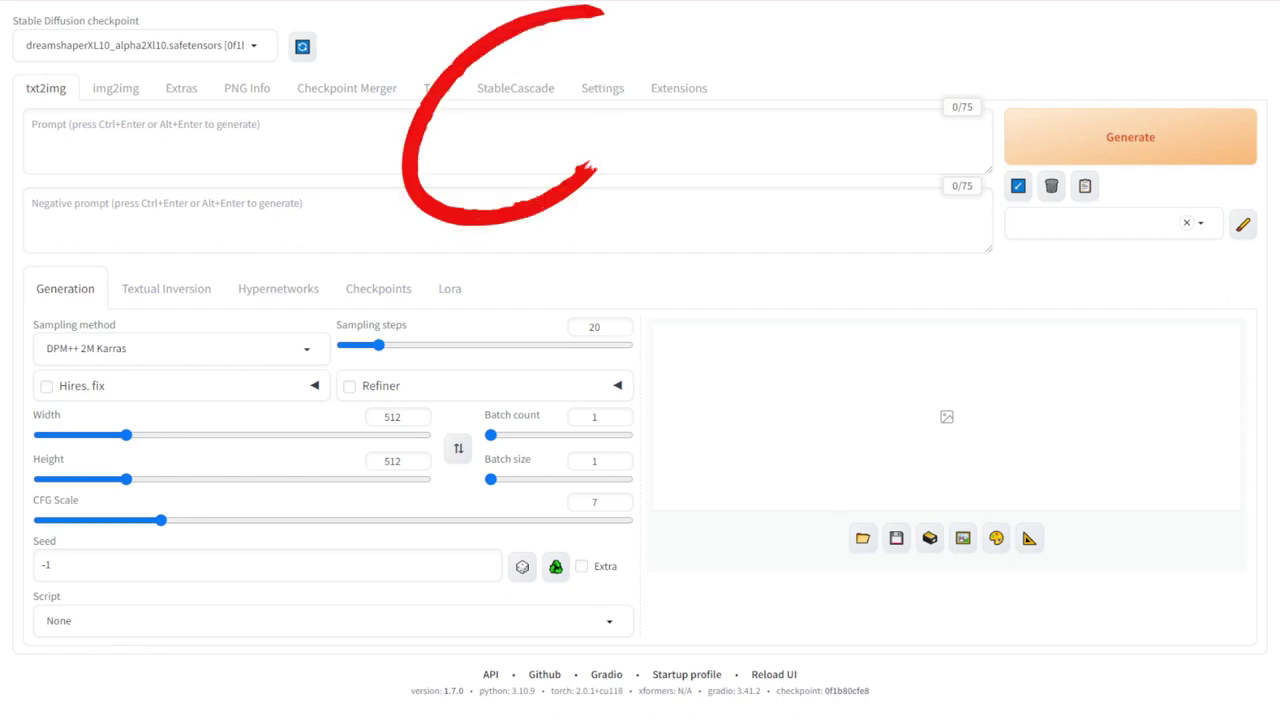
{"action": "left_click", "coordinate": [527, 92]}
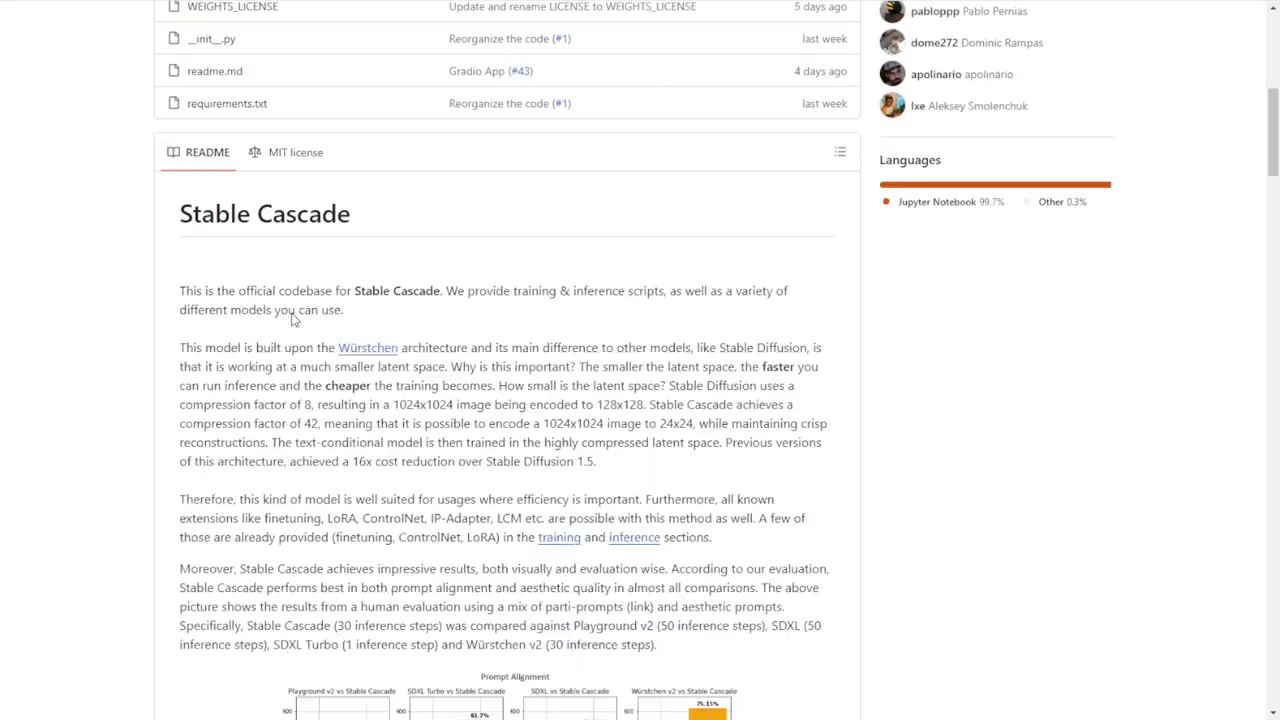
Examine the official Stable Cascade README's evaluation and inference speed comparison charts
{"action": "scroll", "coordinate": [292, 316], "scroll_direction": "down", "scroll_amount": 10}
{"action": "scroll", "coordinate": [291, 316], "scroll_direction": "down", "scroll_amount": 10}
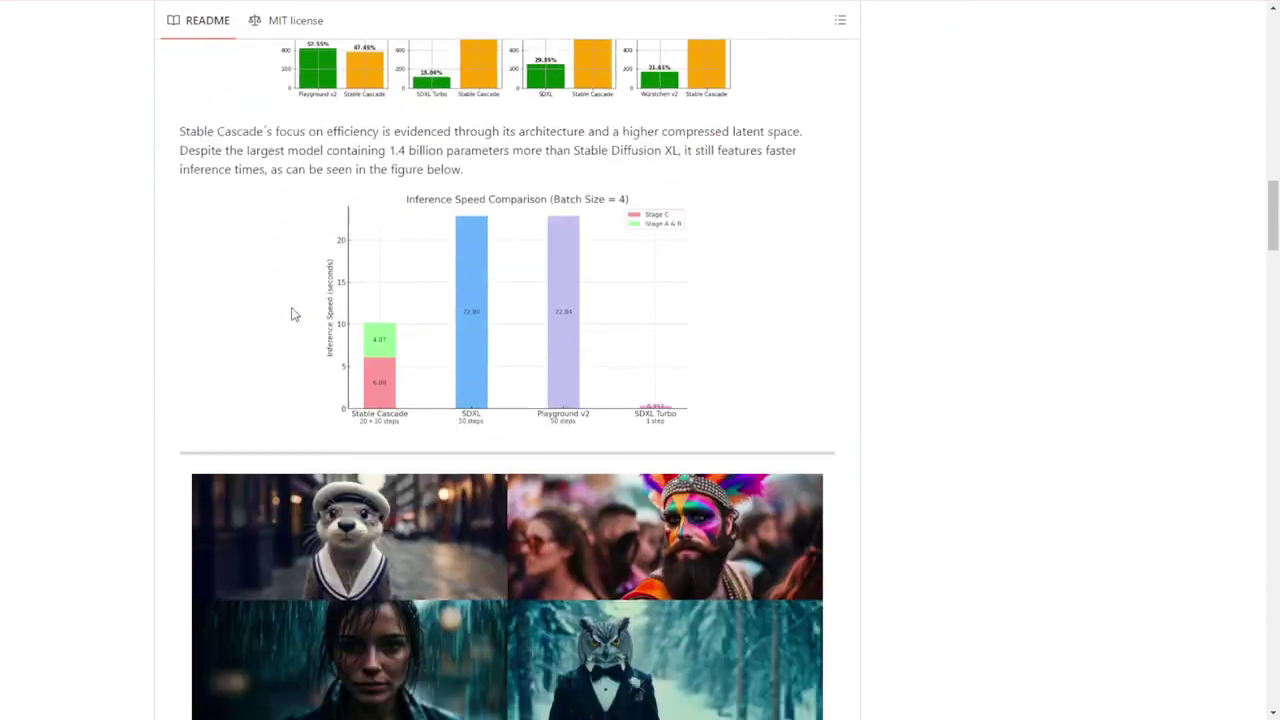
{"action": "scroll", "coordinate": [289, 316], "scroll_direction": "up", "scroll_amount": 1}
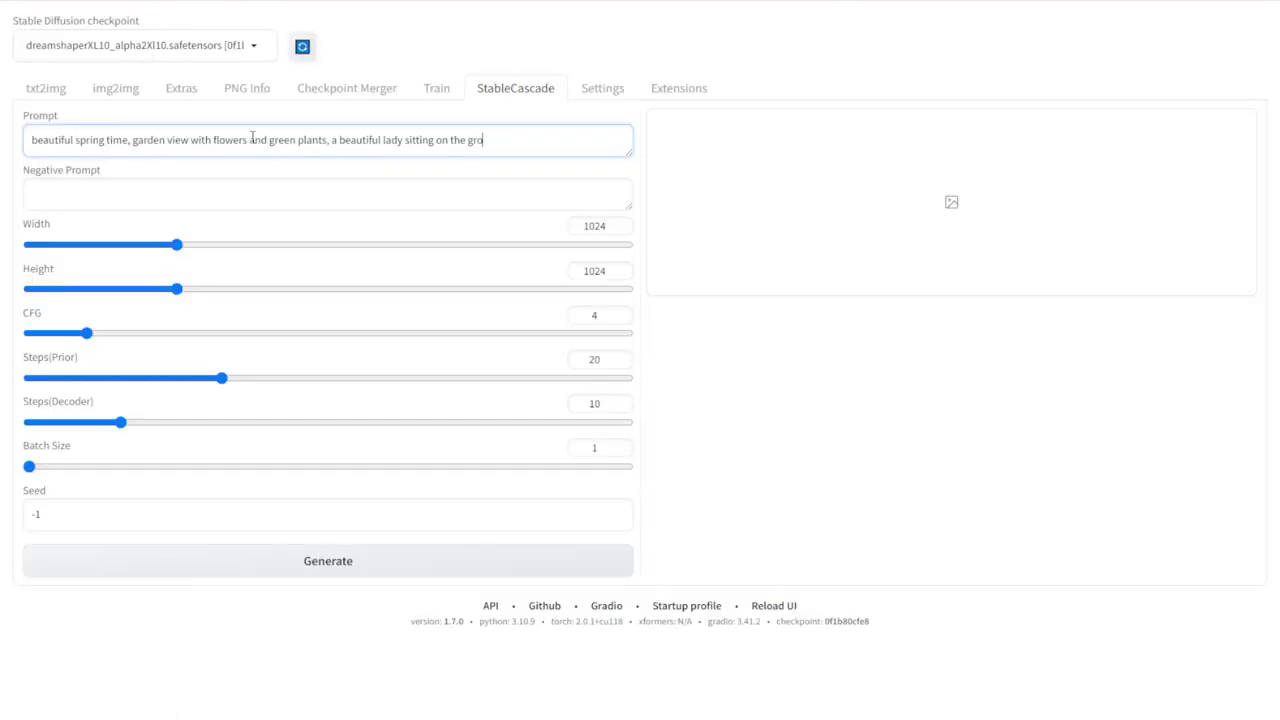
Finish the prompt as "beautiful spring time, garden view with flowers and green plants, a beautiful lady sitting on the ground" and generate the image
{"action": "type", "text": "und"}
{"action": "left_click", "coordinate": [722, 345]}
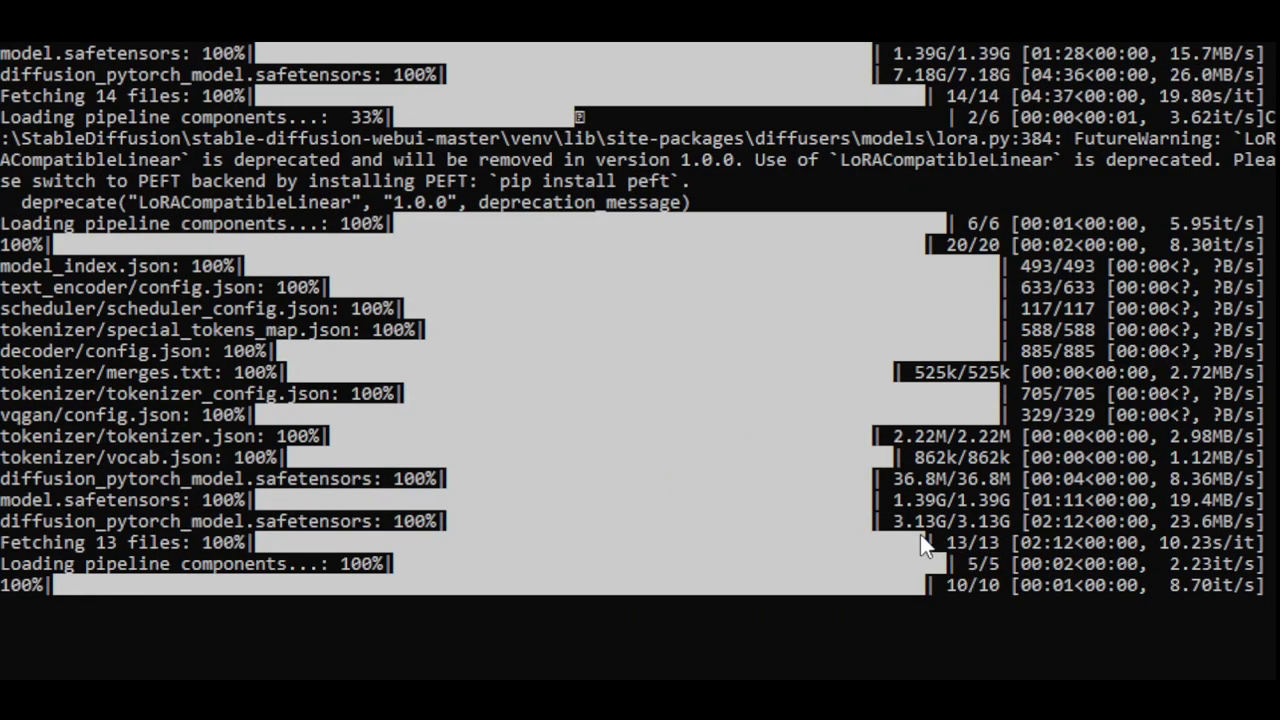
{"action": "scroll", "coordinate": [968, 506], "scroll_direction": "up", "scroll_amount": 2}
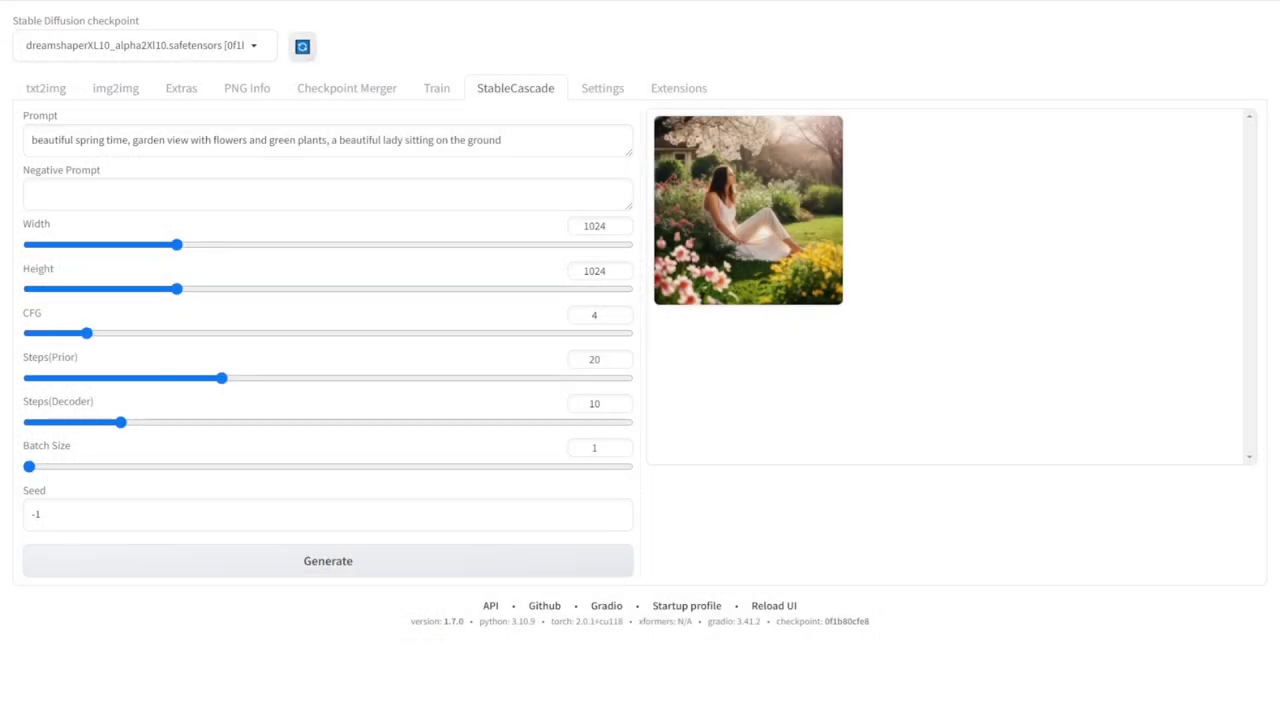
Inspect the generated images of the lady in the garden at full size
{"action": "left_click", "coordinate": [744, 185]}
{"action": "left_click", "coordinate": [993, 239]}
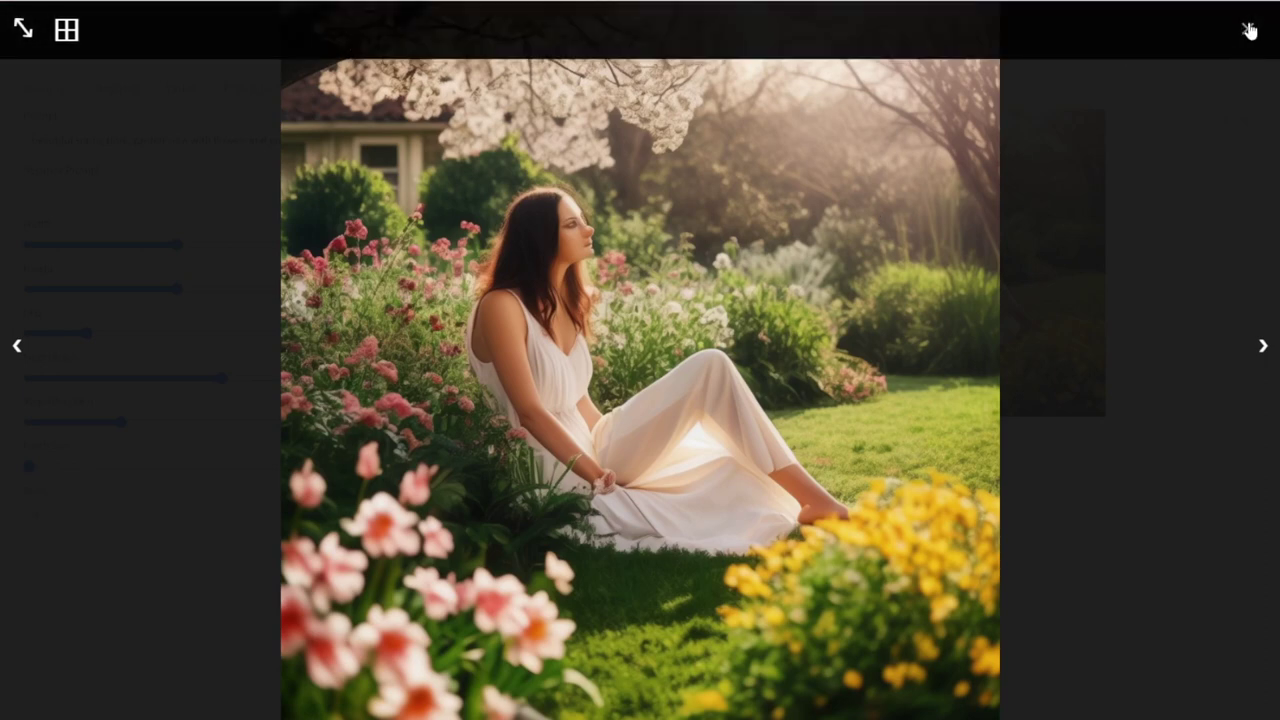
{"action": "left_click", "coordinate": [1249, 30]}
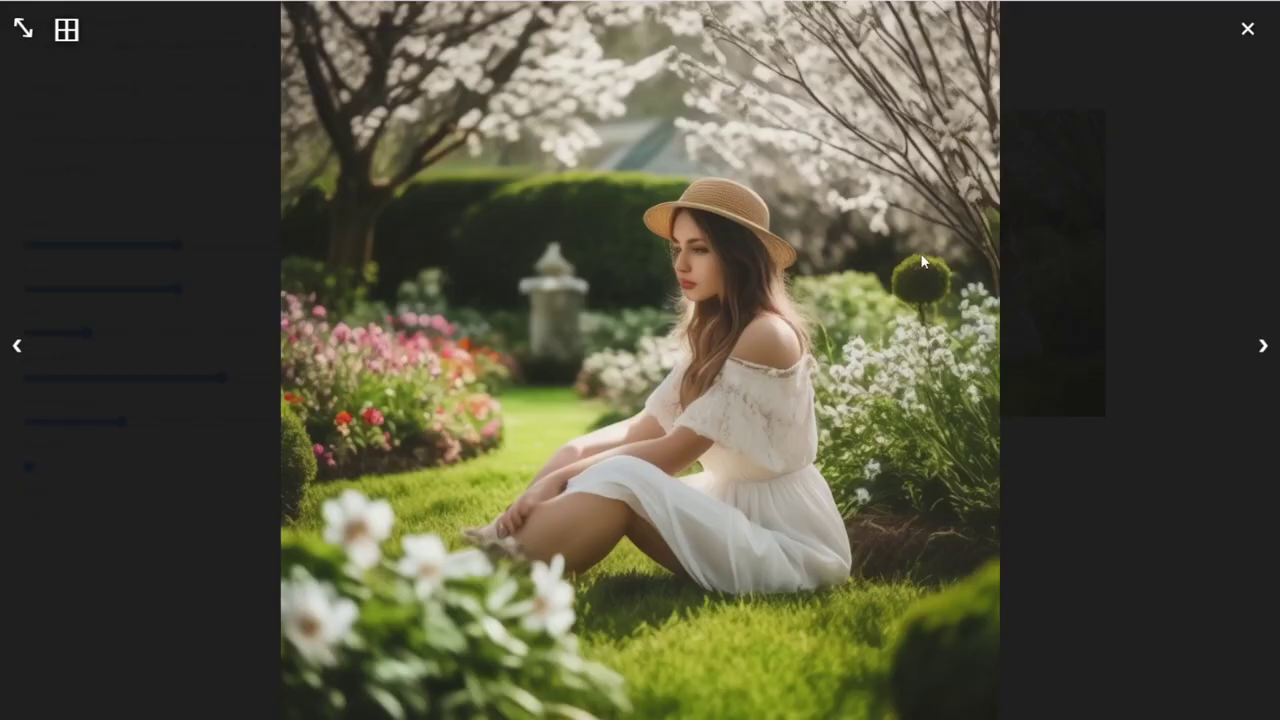
{"action": "left_click", "coordinate": [429, 303]}
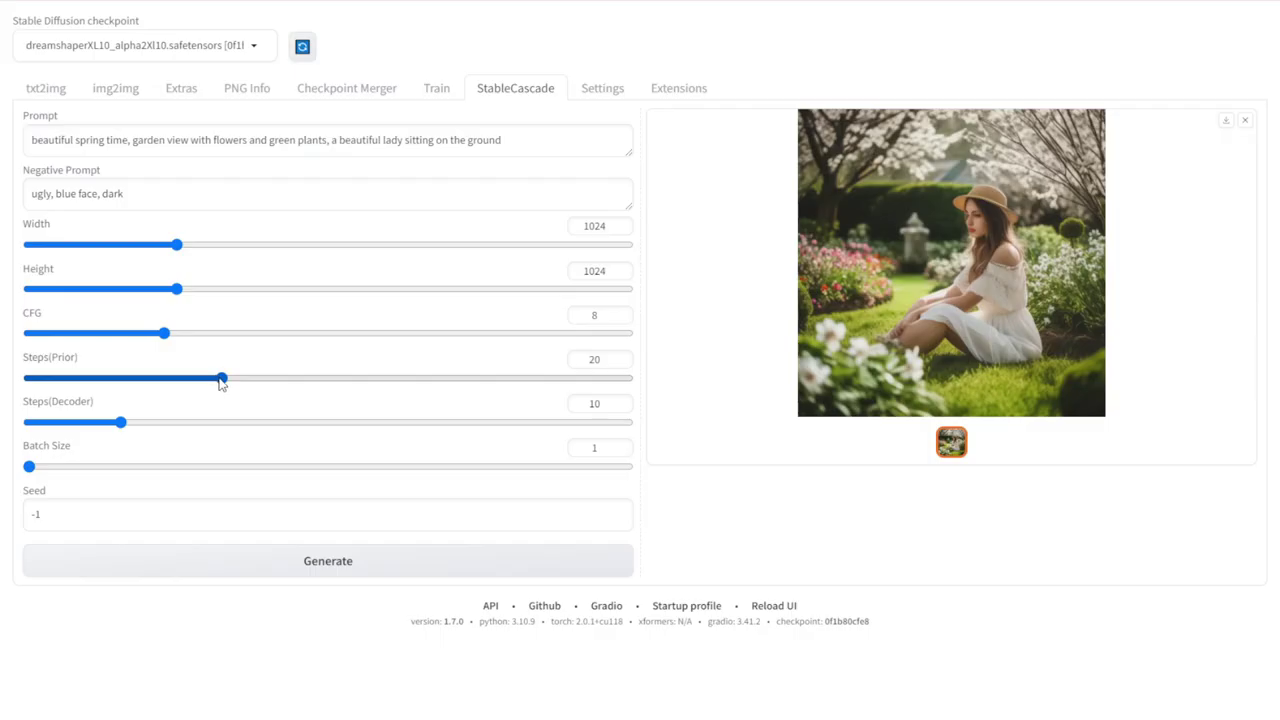
Increase the Steps(Prior) setting and check the newly generated image at full size
{"action": "left_click_drag", "start_coordinate": [221, 378], "coordinate": [266, 380]}
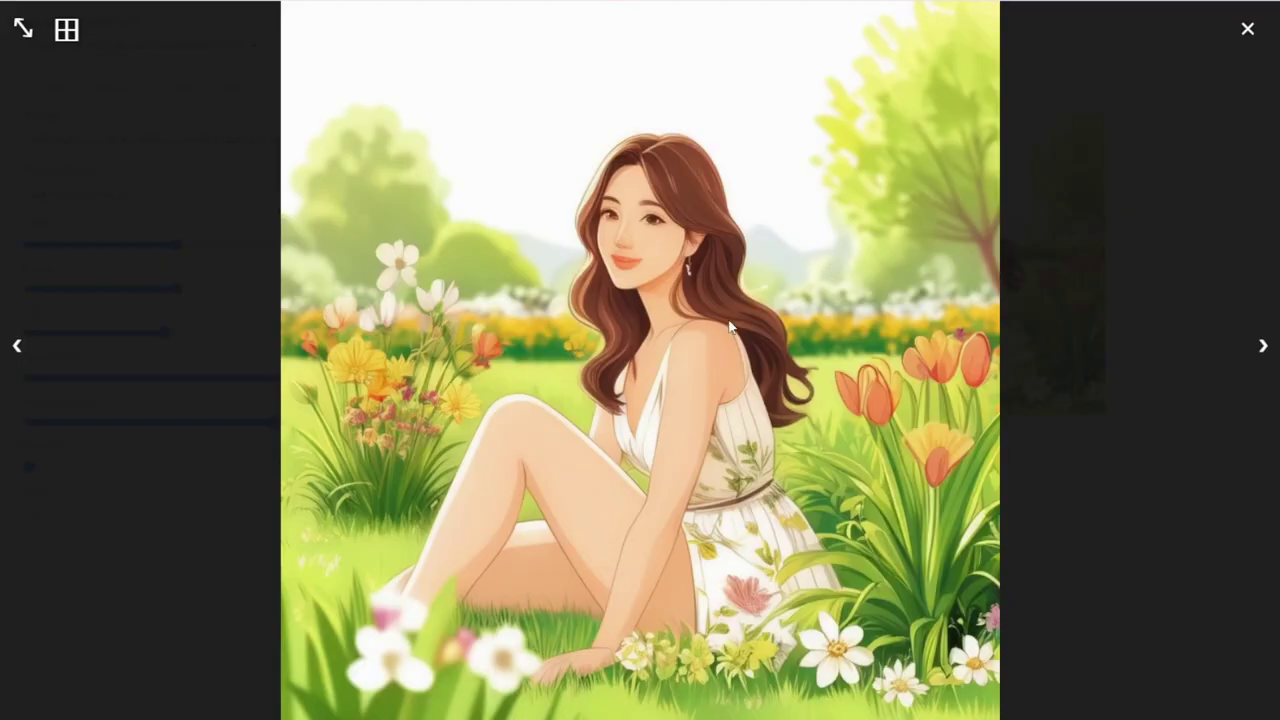
{"action": "left_click", "coordinate": [45, 259]}
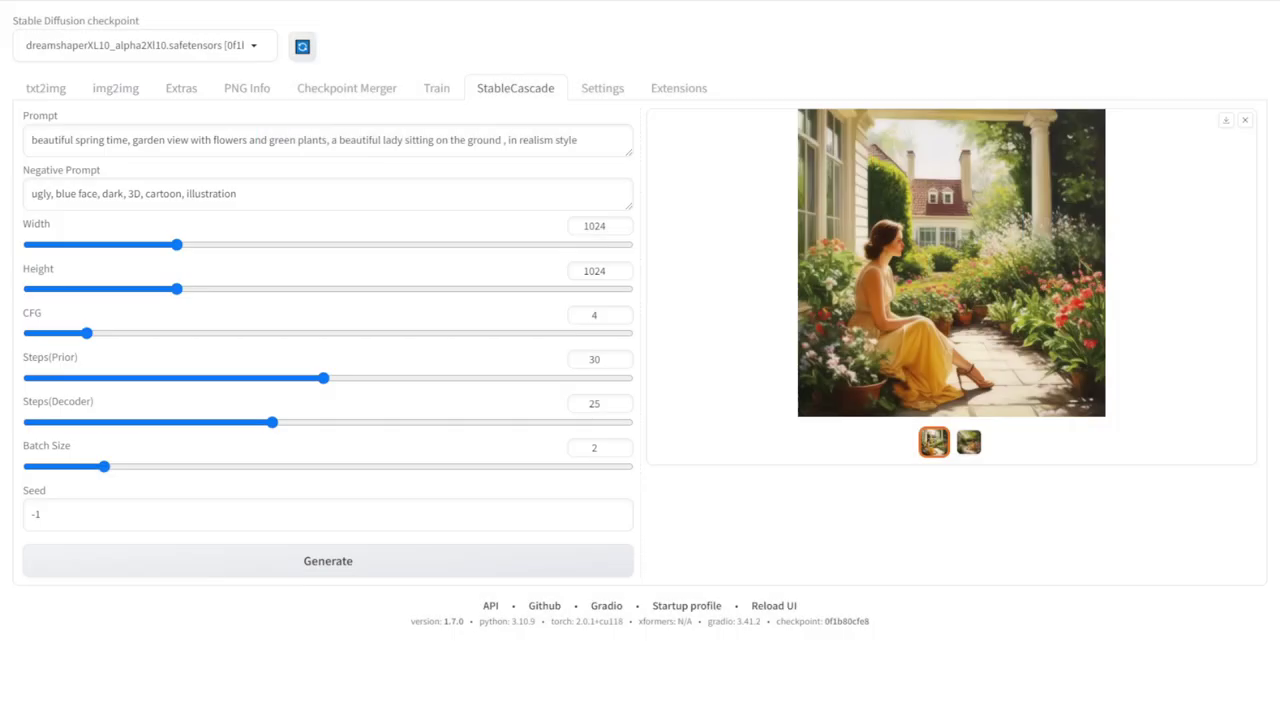
Inspect both images of the realism-style batch at full size, one after the other
{"action": "left_click", "coordinate": [968, 444]}
{"action": "left_click", "coordinate": [962, 308]}
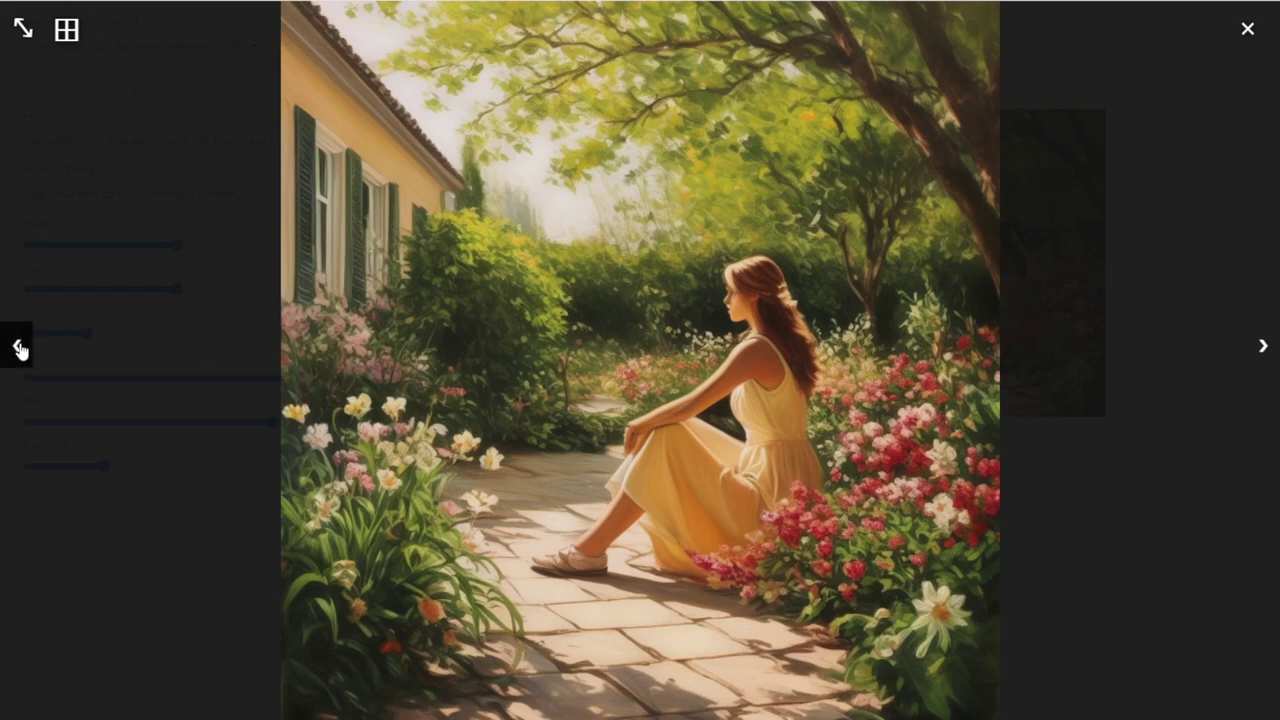
{"action": "left_click", "coordinate": [1204, 280]}
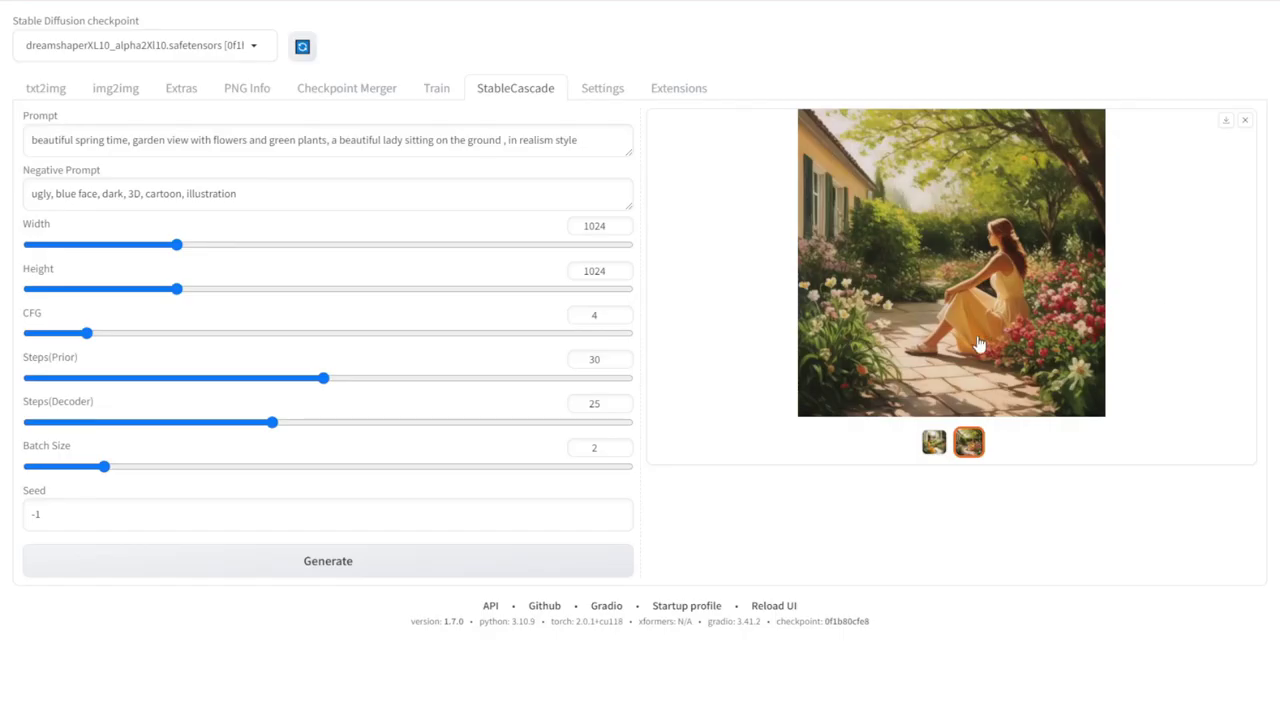
{"action": "left_click", "coordinate": [933, 443]}
{"action": "left_click", "coordinate": [951, 327]}
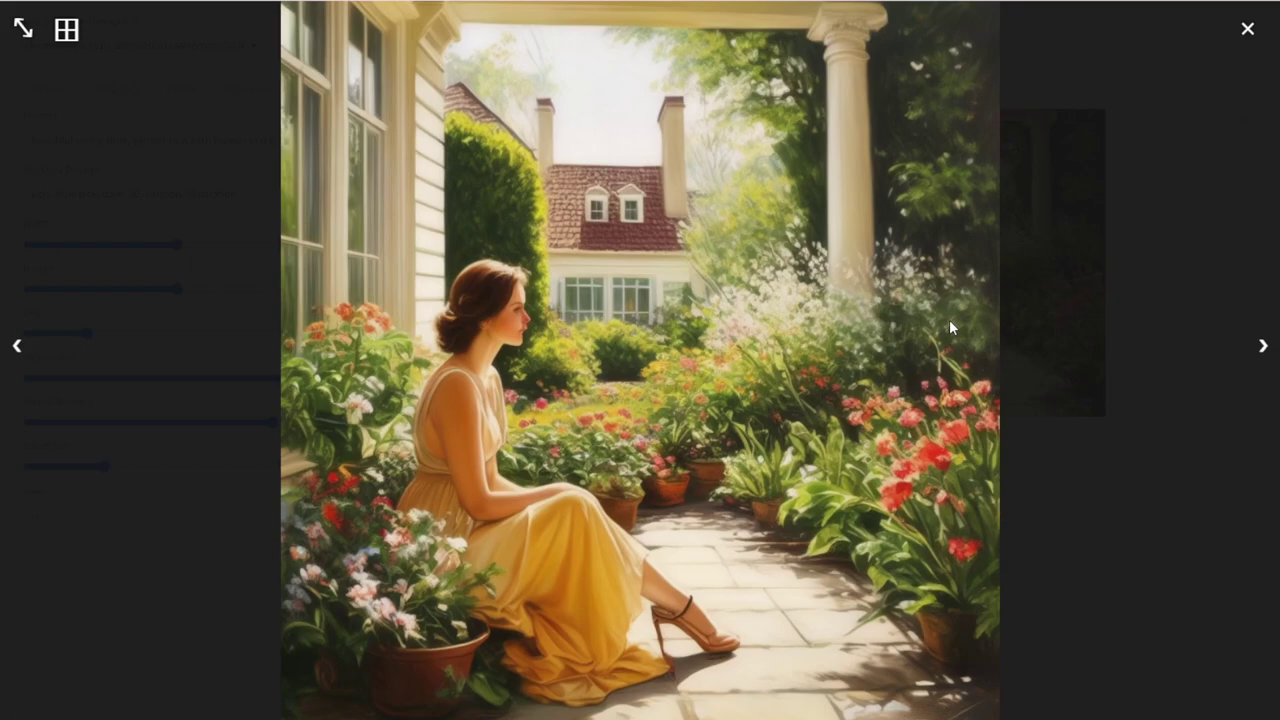
{"action": "left_click", "coordinate": [1031, 298]}
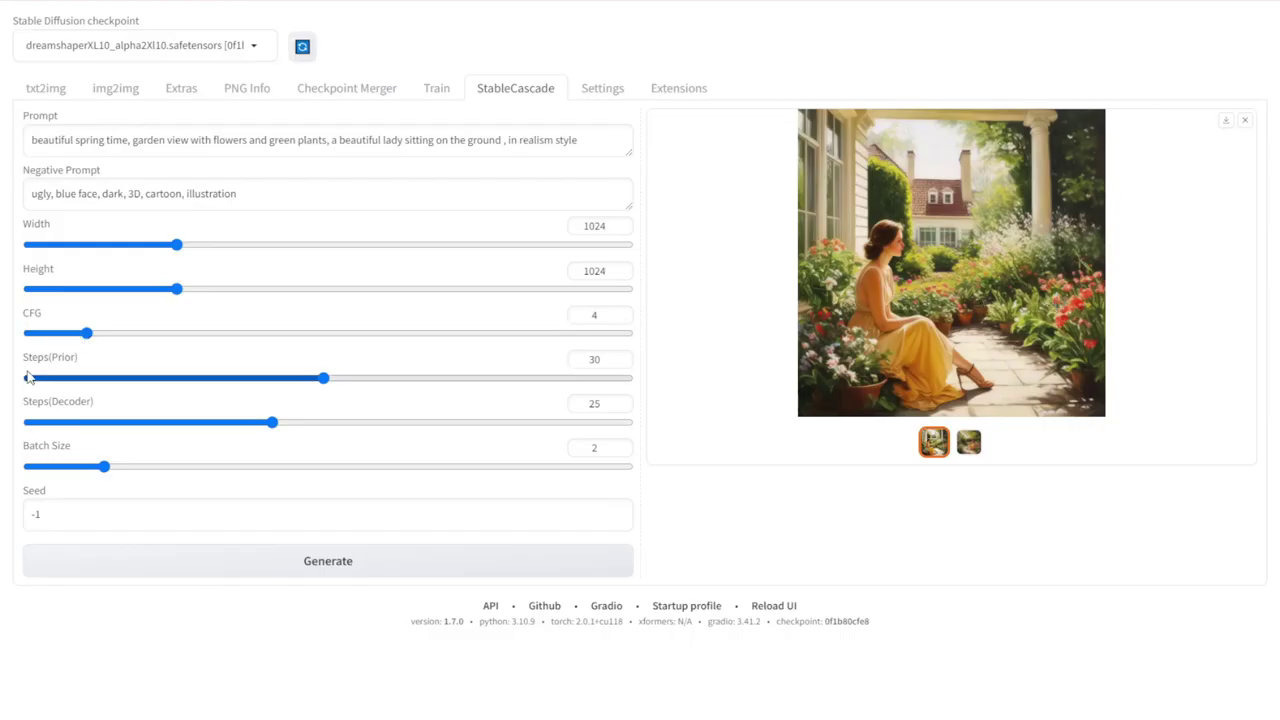
Set CFG to 2.5 and complete the "I love you" garden landscape prompt with "heart sign on the ground."
{"action": "left_click", "coordinate": [60, 334]}
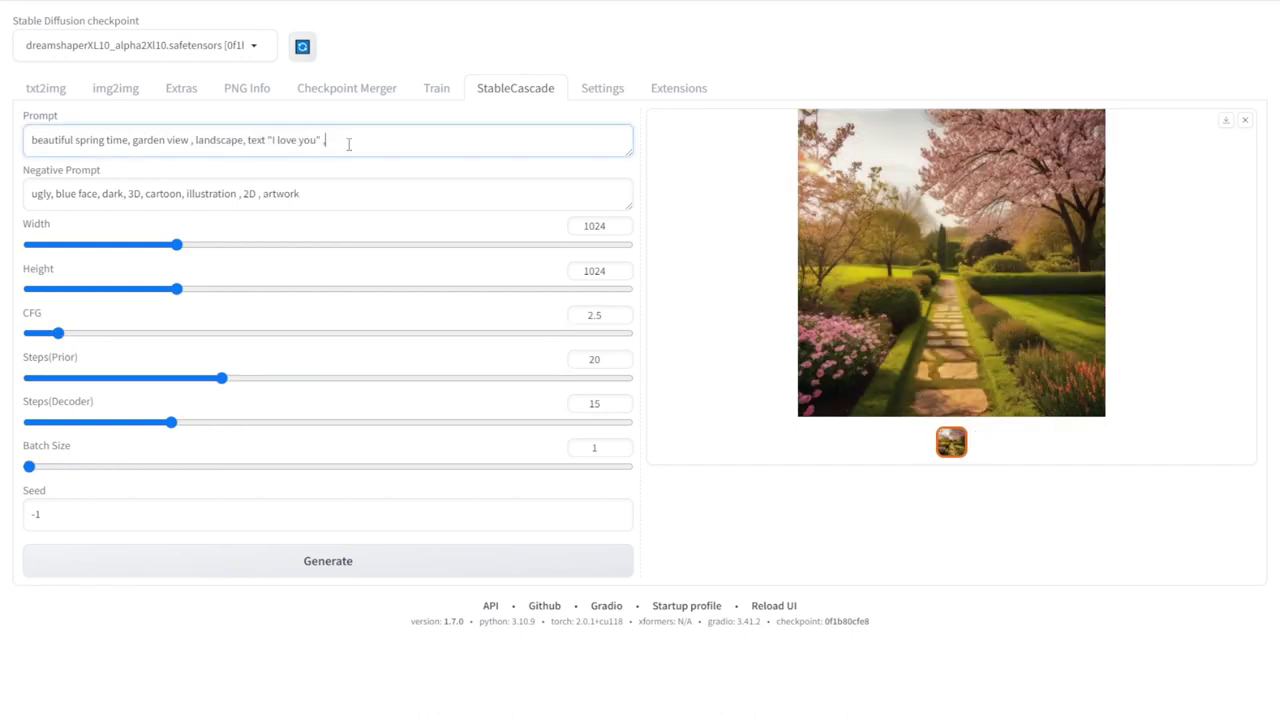
{"action": "type", "text": "heart sign on the gro"}
{"action": "type", "text": "und."}
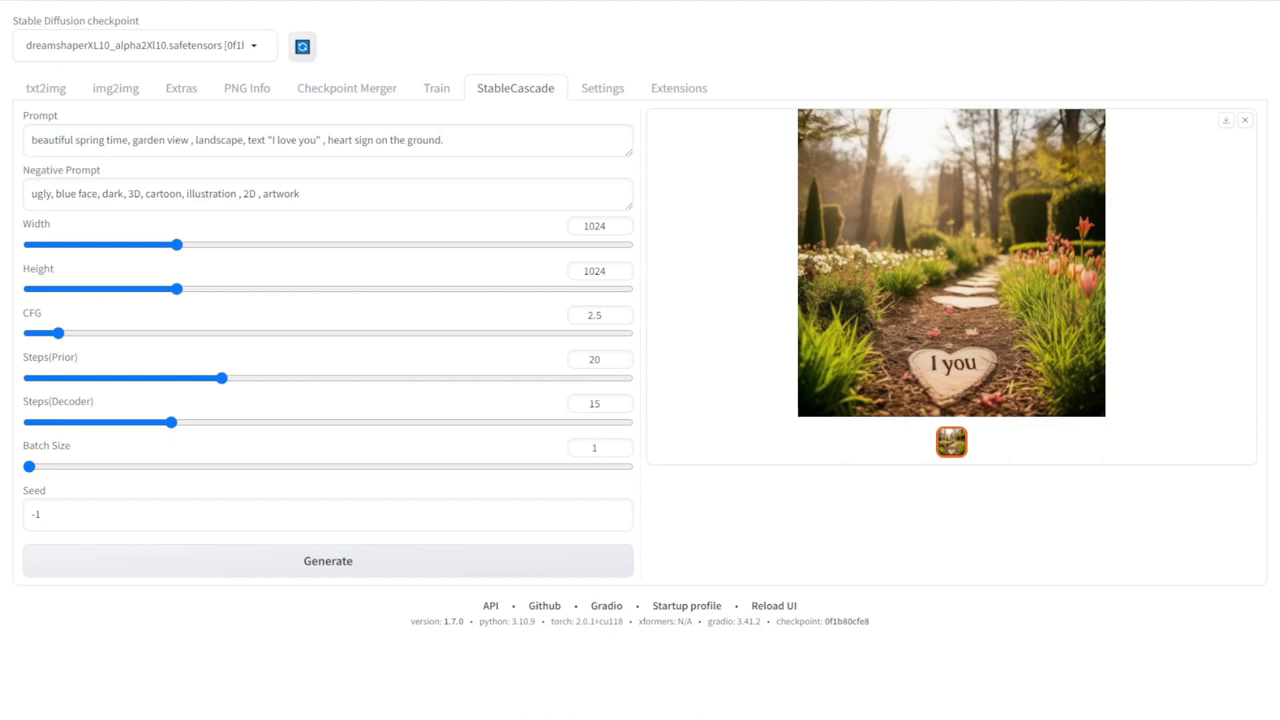
Examine the generated garden path image at full size and compare it with the wording of the prompt
{"action": "left_click", "coordinate": [951, 262]}
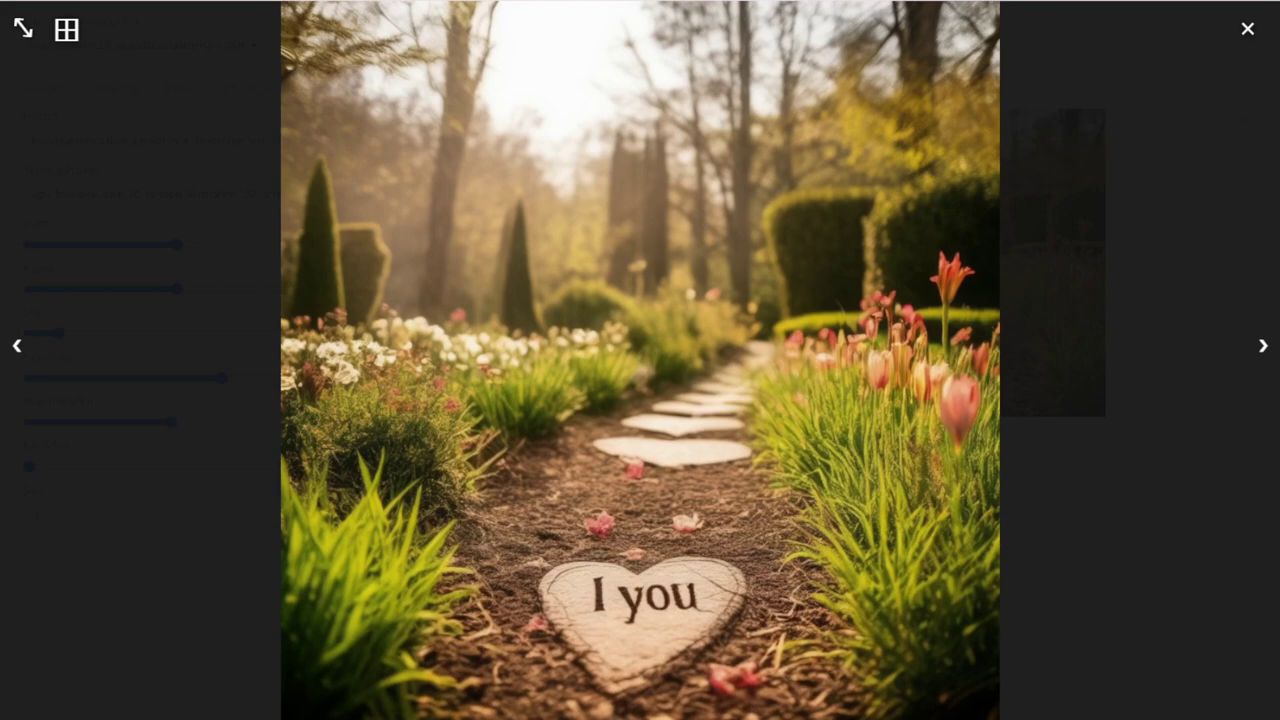
{"action": "left_click", "coordinate": [1247, 30]}
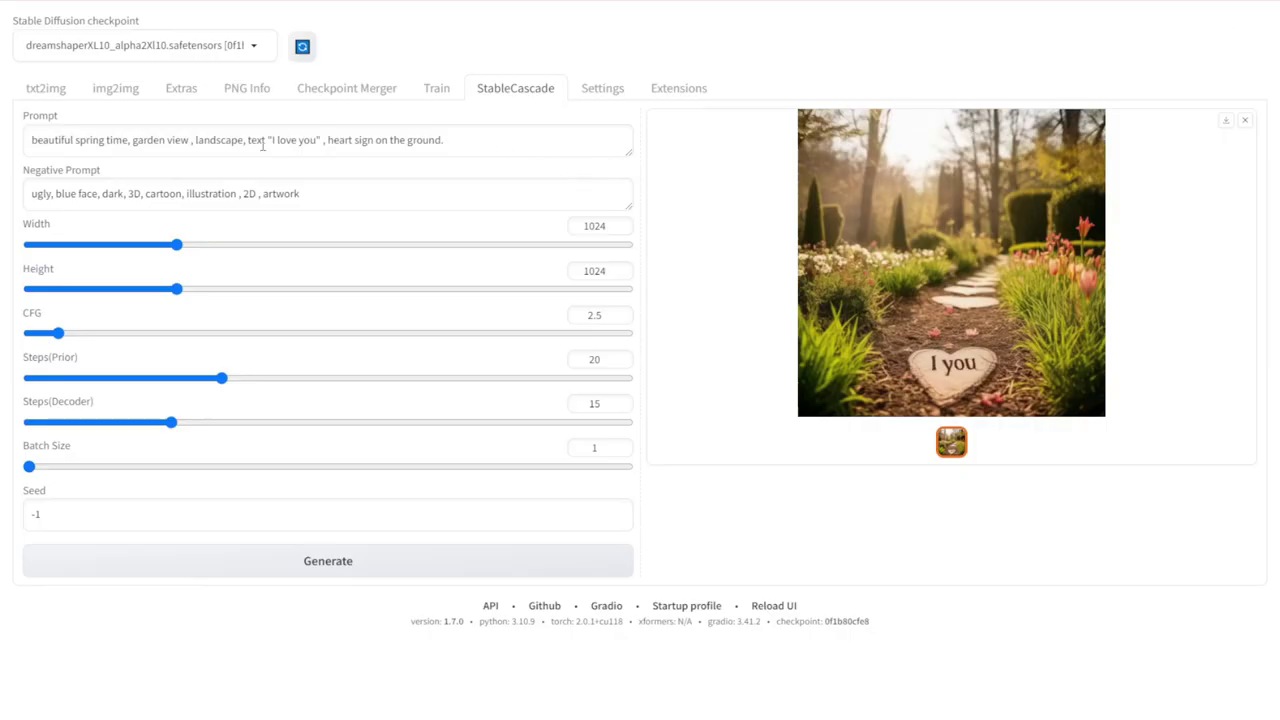
{"action": "left_click_drag", "start_coordinate": [81, 142], "coordinate": [477, 131]}
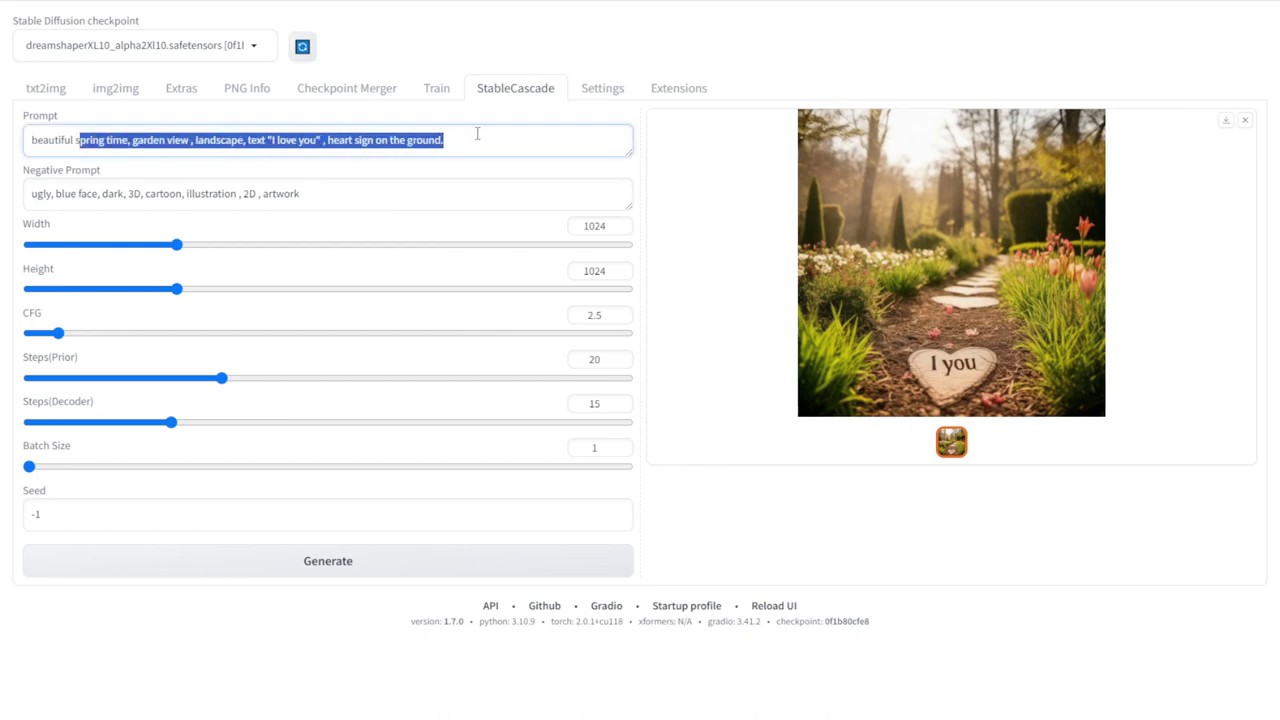
{"action": "left_click", "coordinate": [420, 140]}
{"action": "left_click_drag", "start_coordinate": [203, 140], "coordinate": [451, 140]}
{"action": "left_click", "coordinate": [251, 140]}
{"action": "left_click", "coordinate": [336, 142]}
{"action": "left_click", "coordinate": [451, 140]}
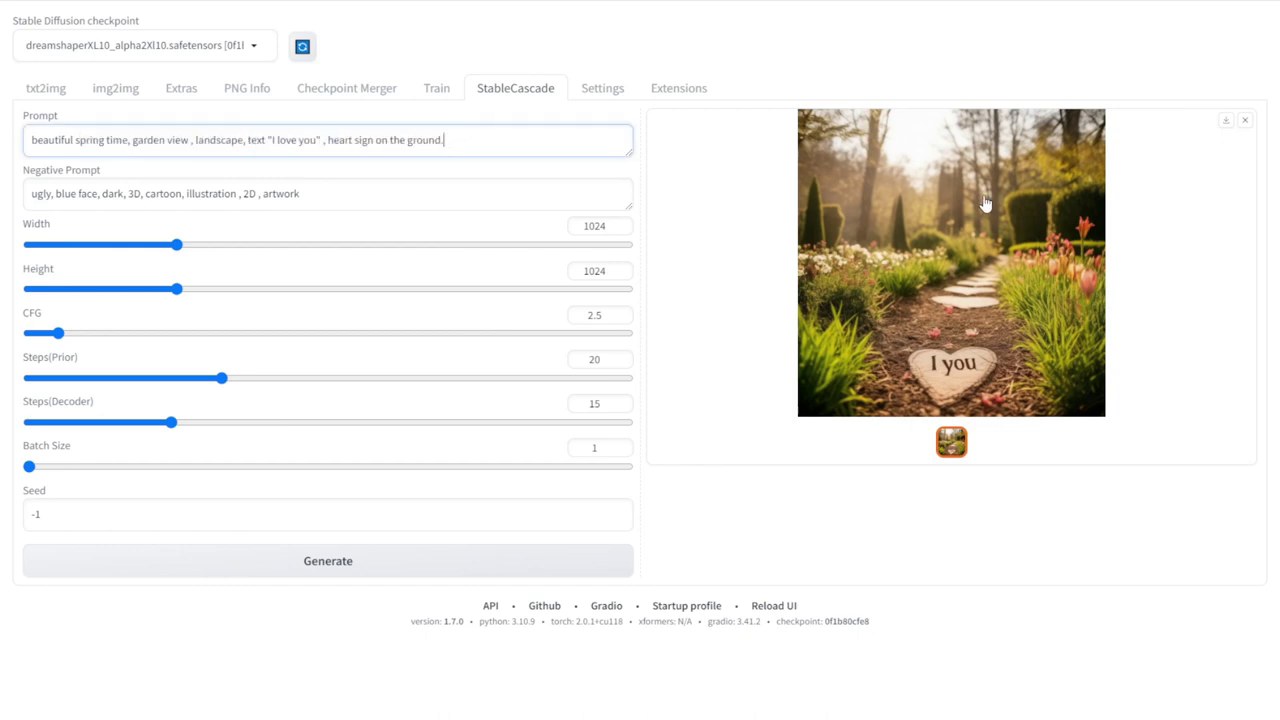
Generate the garden path image again with the same prompt and inspect the new result at full size
{"action": "left_click", "coordinate": [984, 203]}
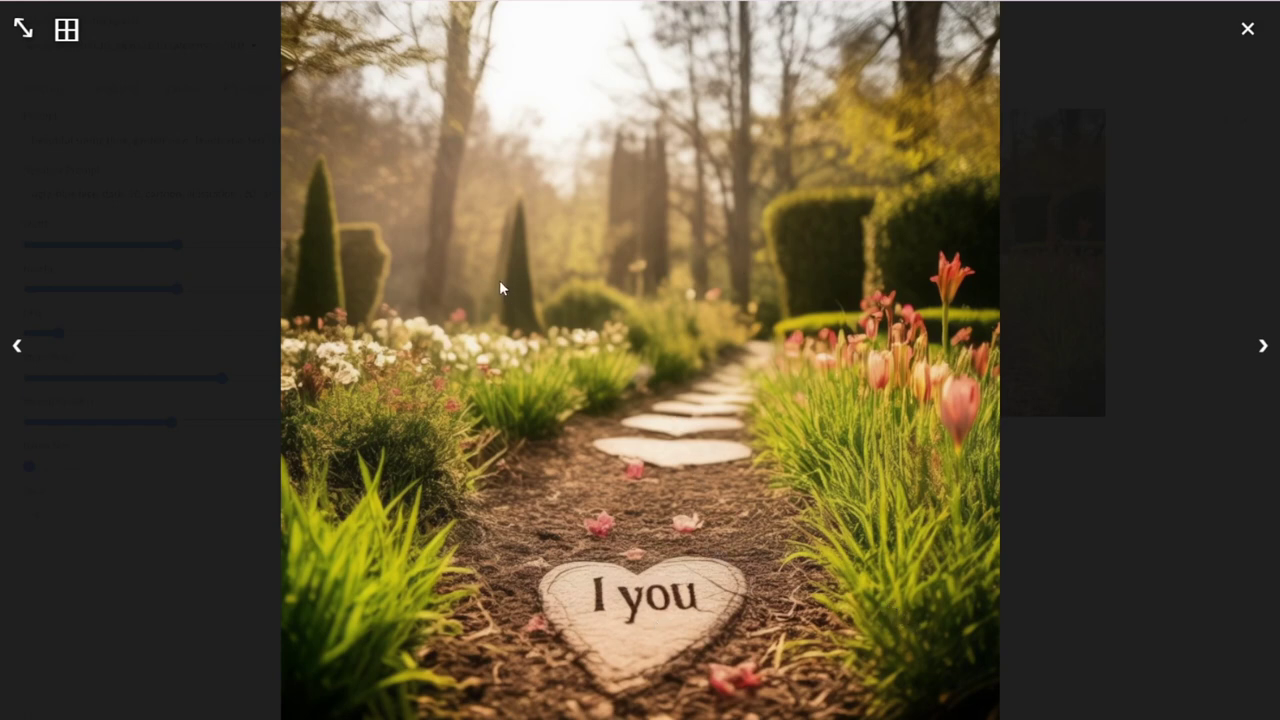
{"action": "left_click", "coordinate": [1248, 32]}
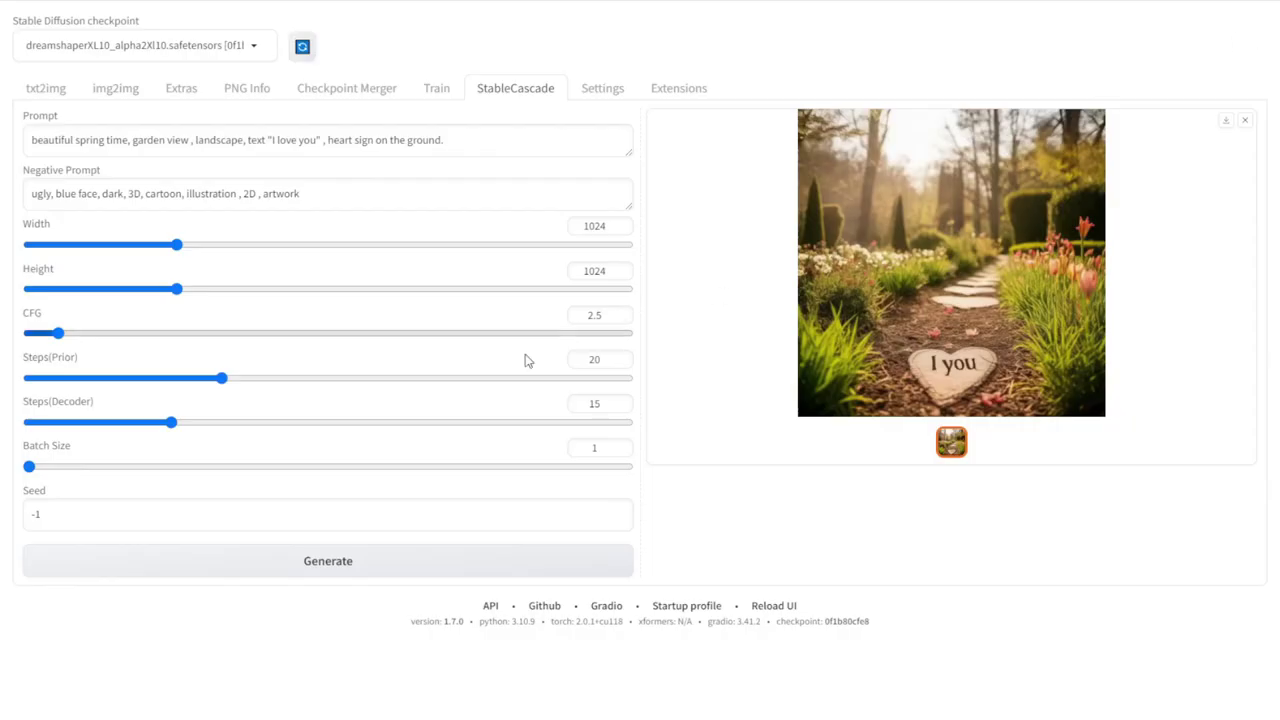
{"action": "left_click", "coordinate": [380, 566]}
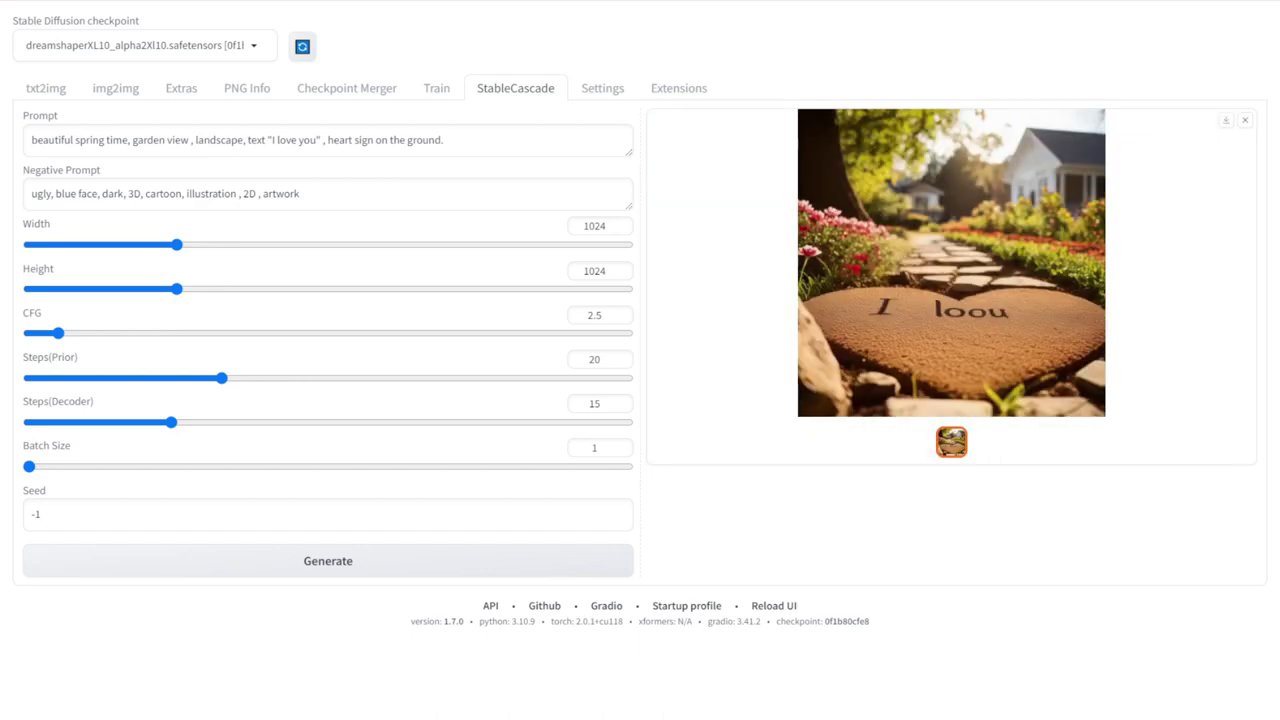
{"action": "left_click", "coordinate": [915, 248]}
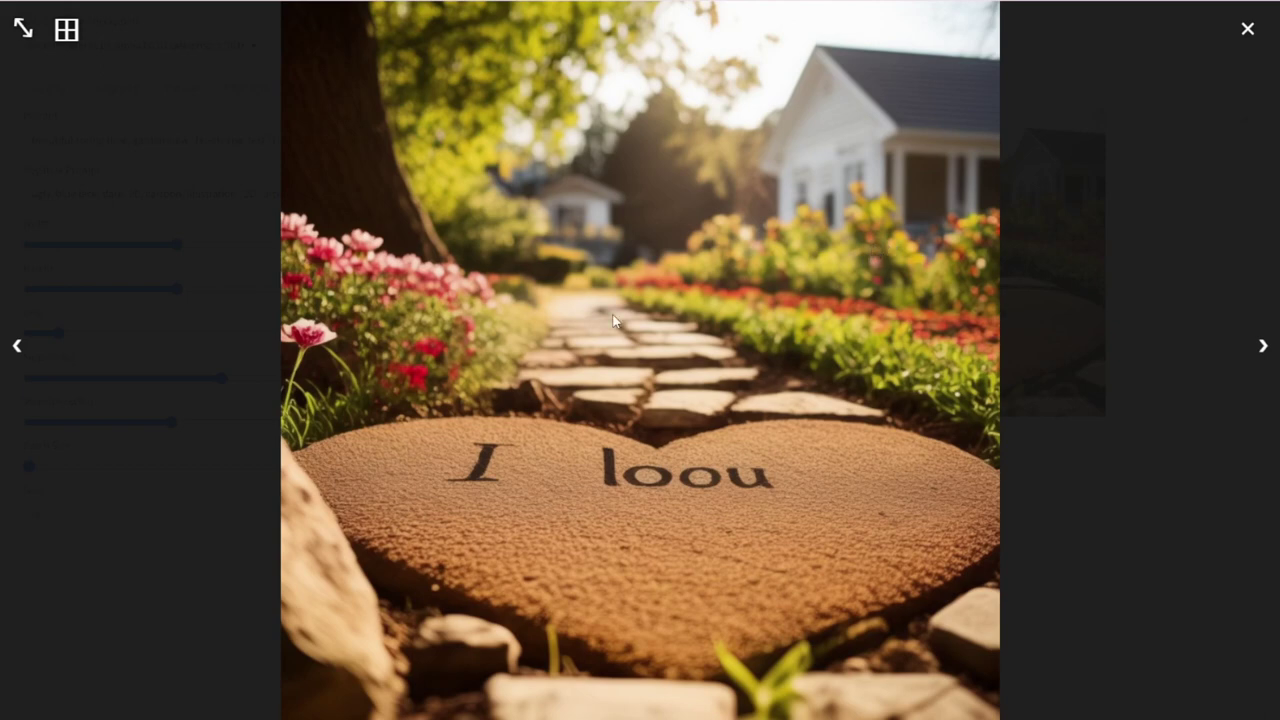
{"action": "left_click", "coordinate": [1247, 29]}
Replace the prompt with "Bruce Lee wear yellow track pants, in a fighting pose. The top banner with text "The Way Of Dragon"" and generate an image
{"action": "left_click_drag", "start_coordinate": [448, 140], "coordinate": [46, 143]}
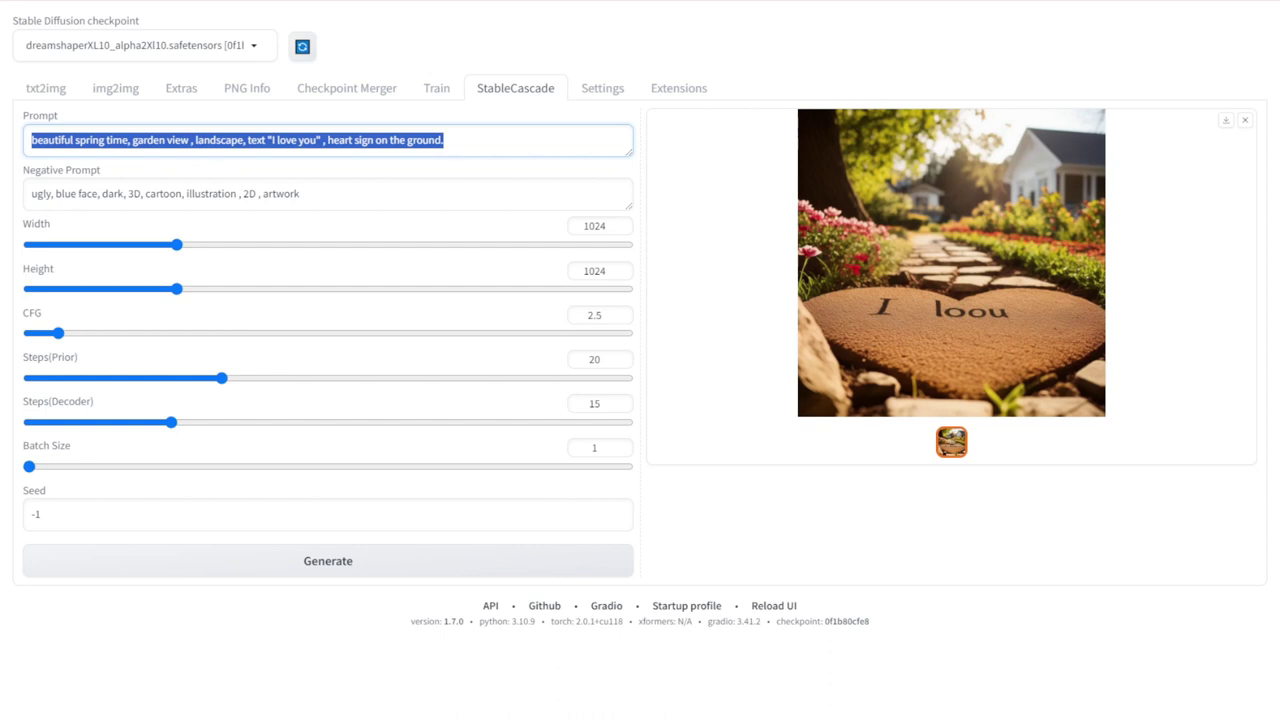
{"action": "type", "text": "Bruce Lee wear yellow track pants, in a fighting pose. The top banner with text \"The Way Of Dragon\""}
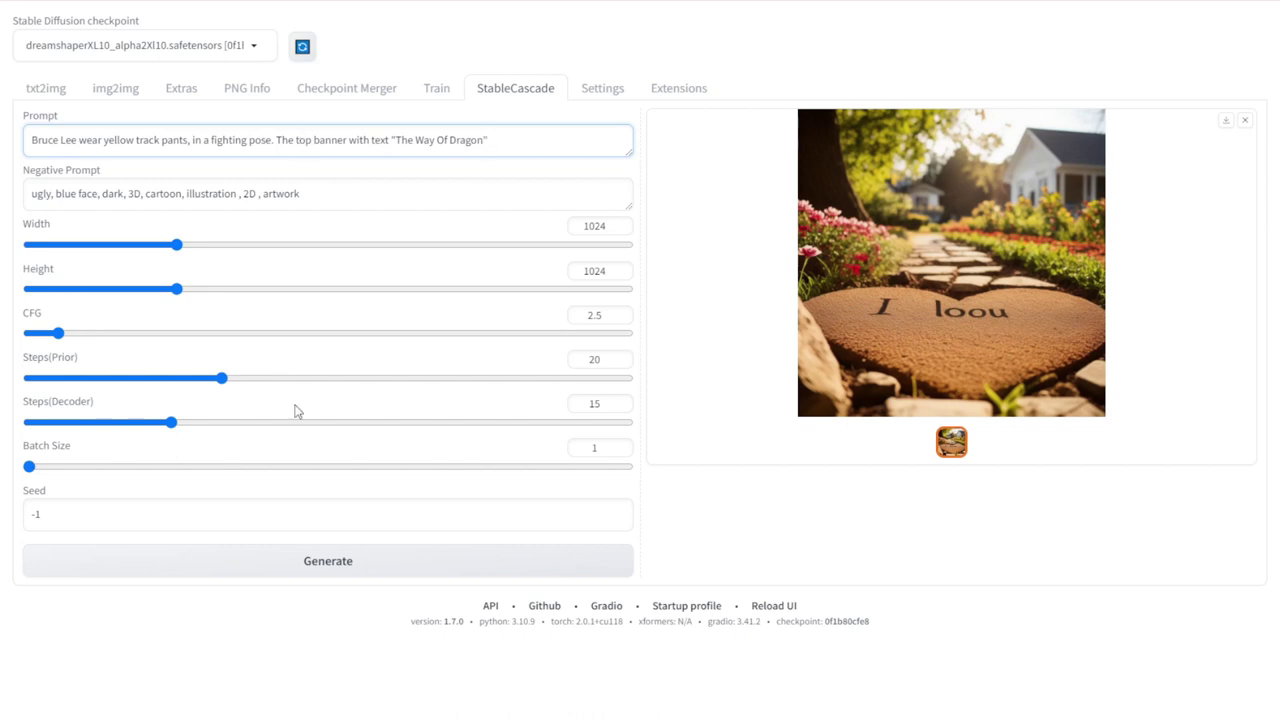
{"action": "left_click", "coordinate": [352, 568]}
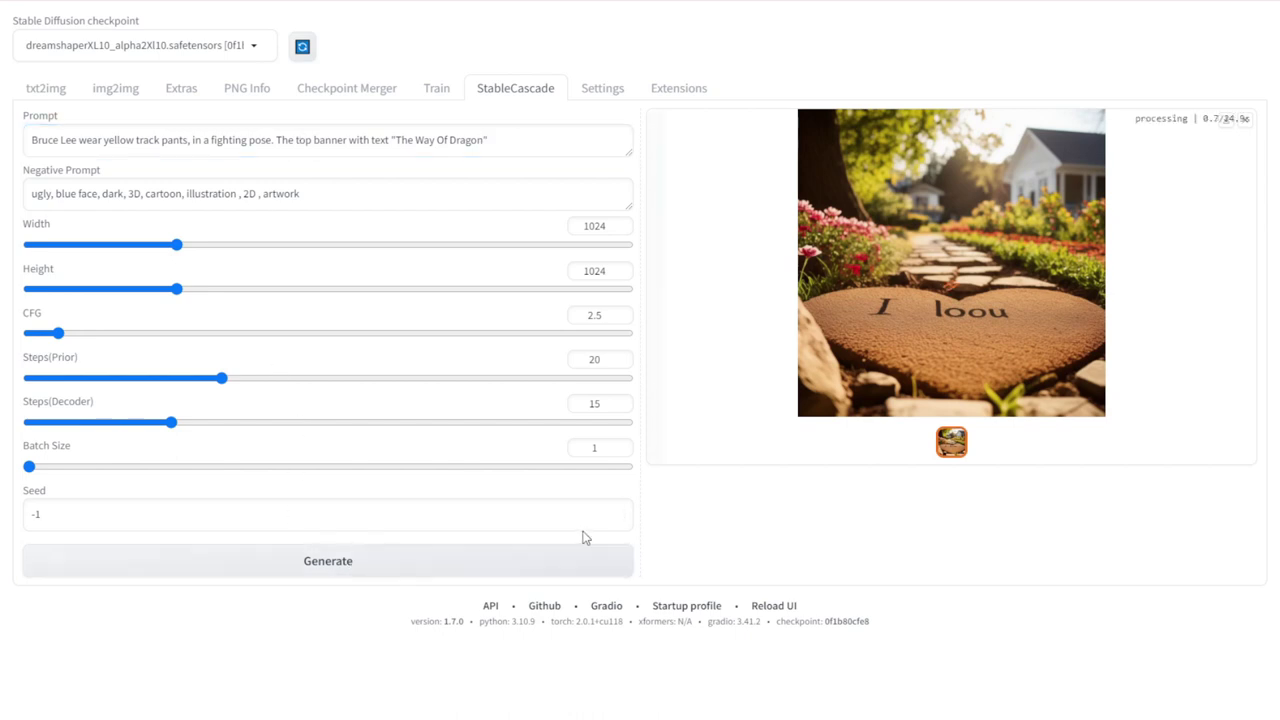
{"action": "left_click", "coordinate": [120, 140]}
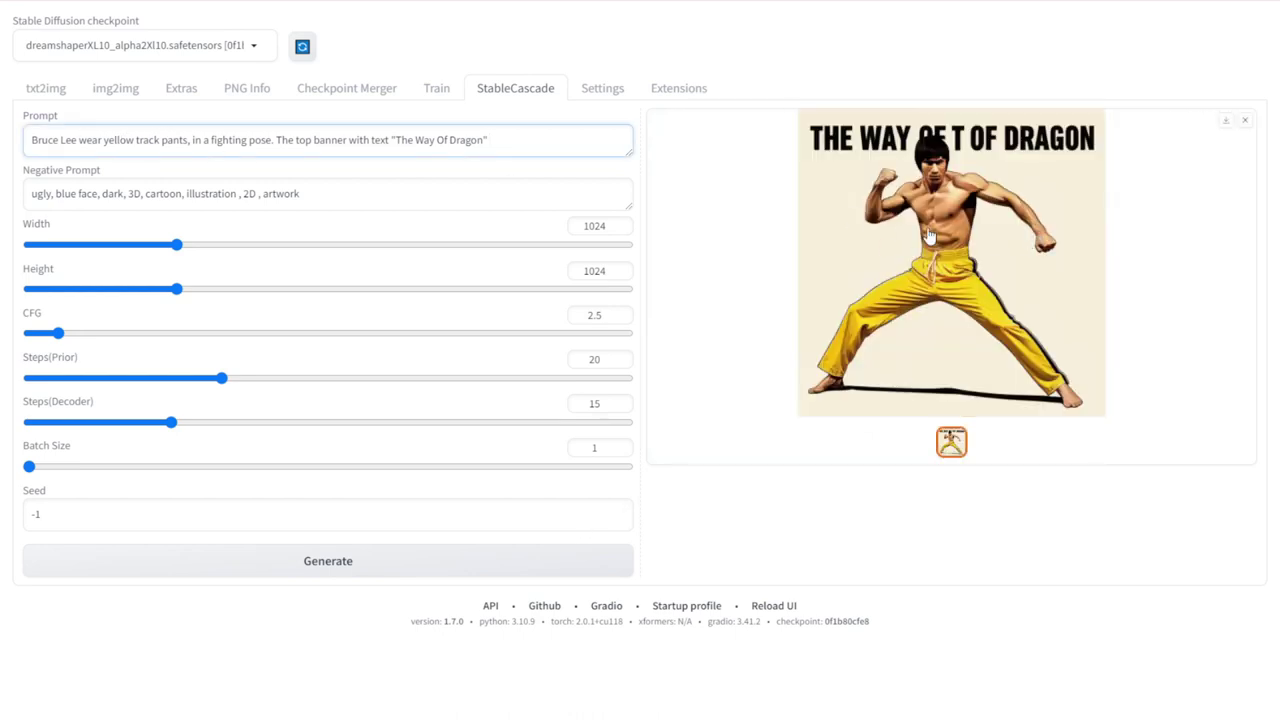
Examine each of the three Bruce Lee images at full size, checking the pose, realism and banner text against the prompts
{"action": "left_click", "coordinate": [950, 196]}
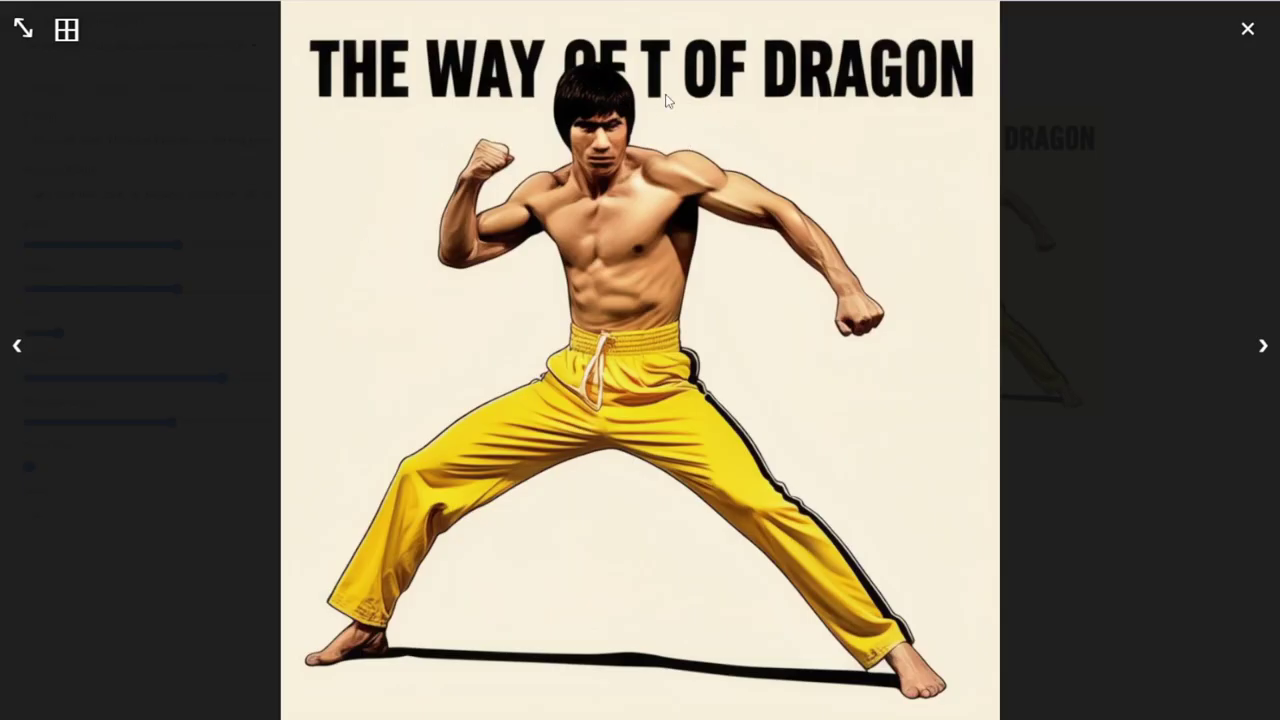
{"action": "left_click", "coordinate": [416, 458]}
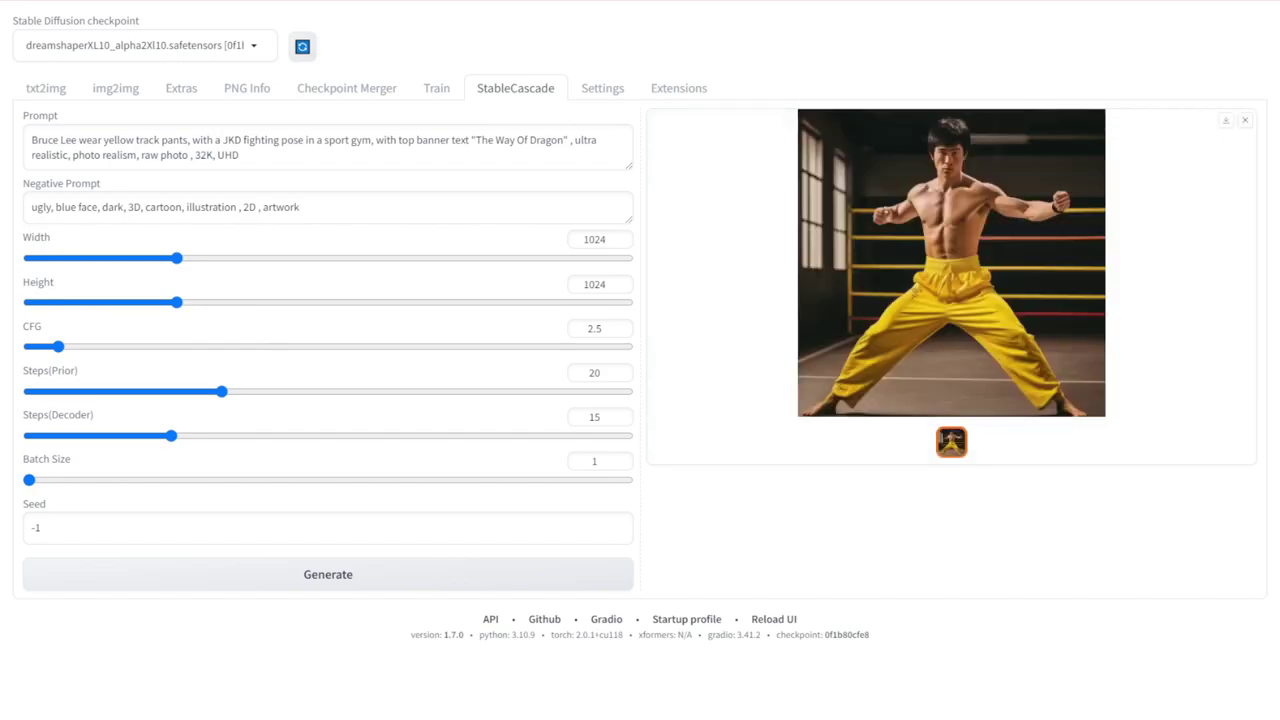
{"action": "left_click", "coordinate": [920, 204]}
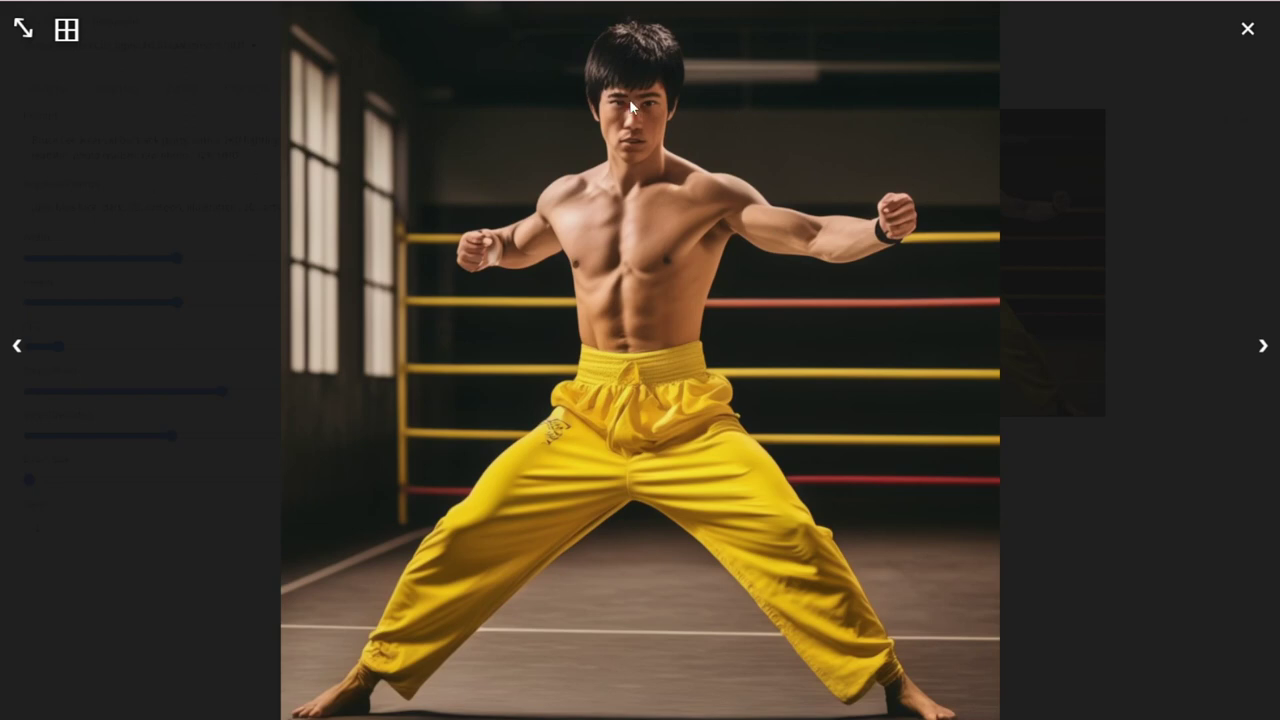
{"action": "left_click", "coordinate": [174, 101]}
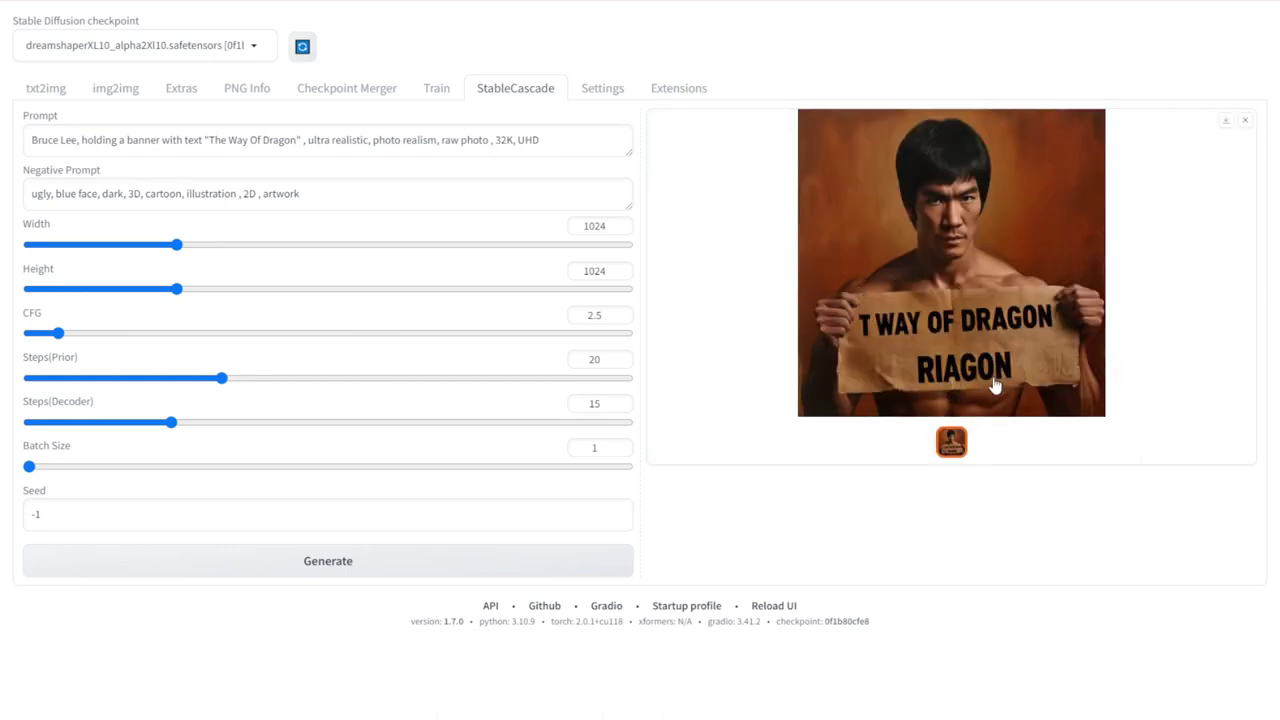
{"action": "left_click", "coordinate": [954, 264]}
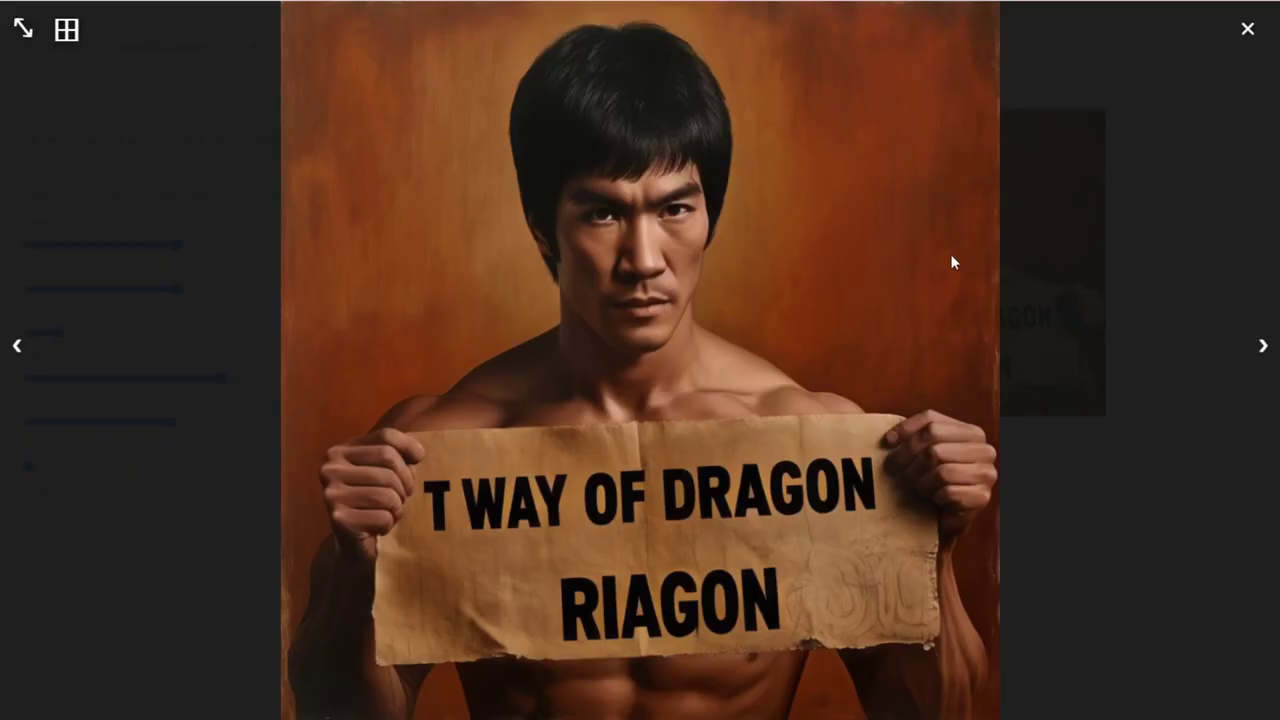
{"action": "left_click", "coordinate": [591, 517]}
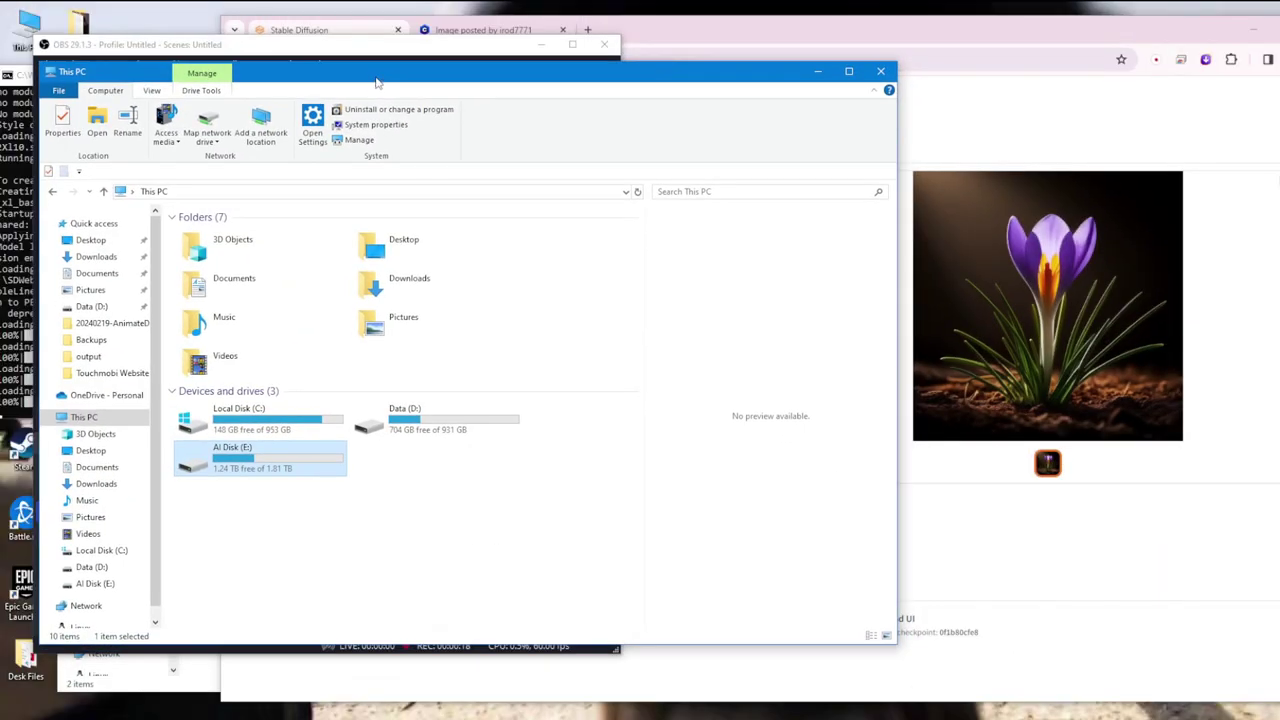
In File Explorer, open the stable-diffusion-webui-master folder inside SDWebUI on AI Disk (E:) and look through its contents
{"action": "double_click", "coordinate": [281, 475]}
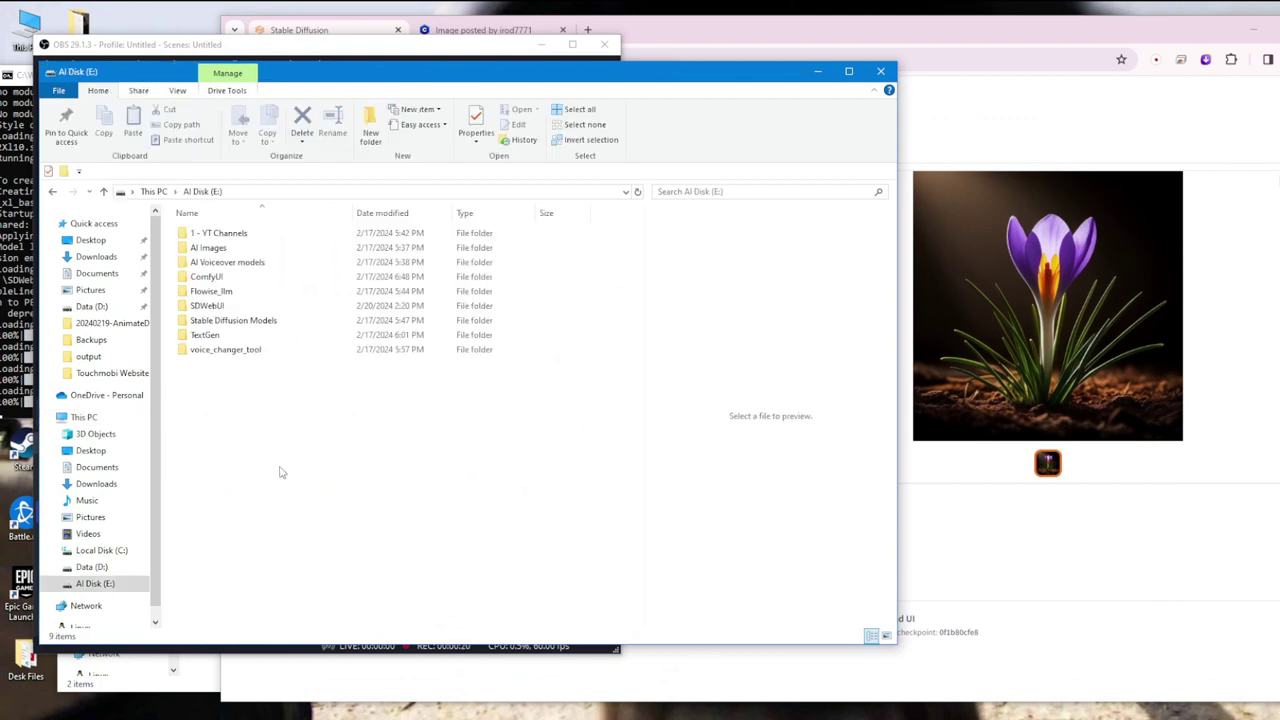
{"action": "double_click", "coordinate": [239, 324]}
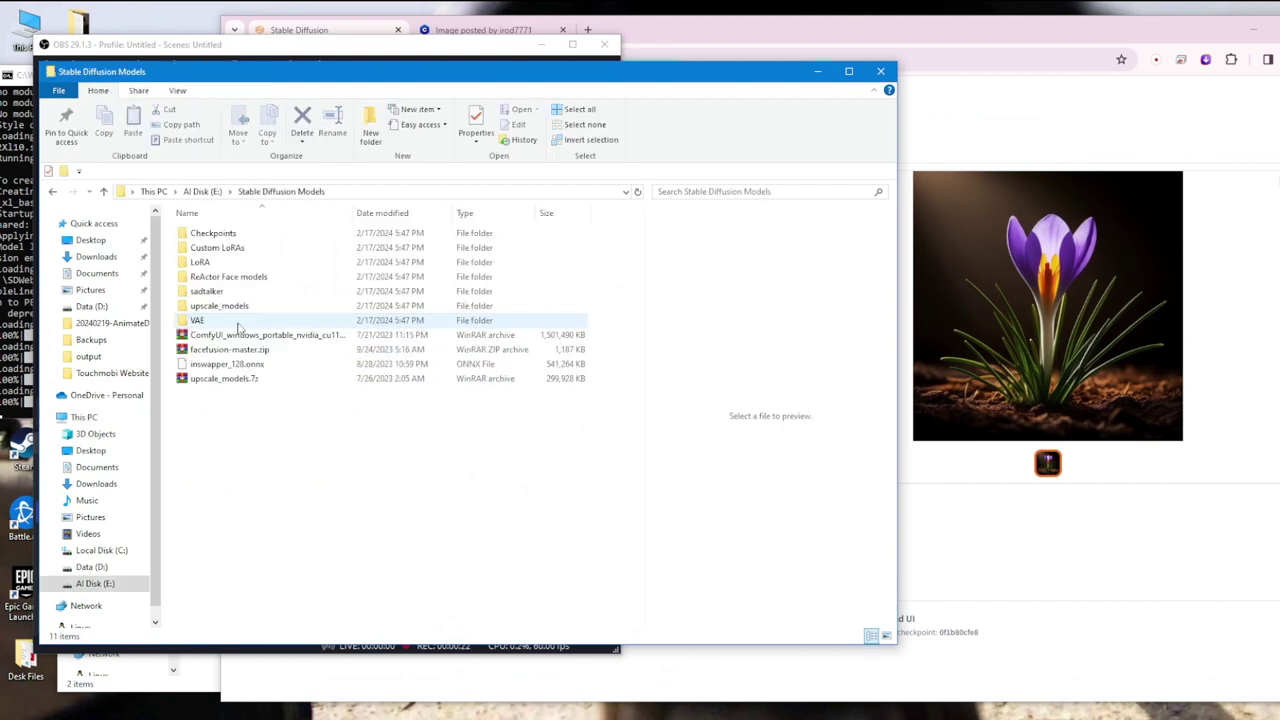
{"action": "key", "text": "alt+Left"}
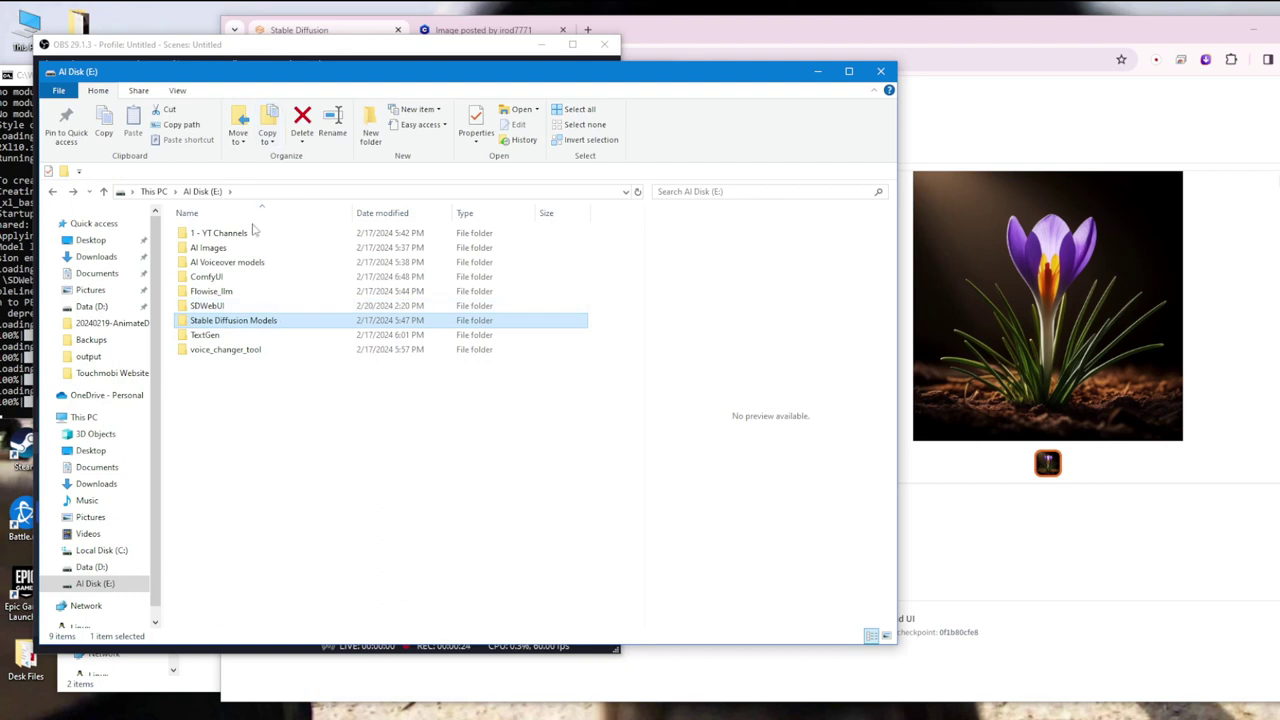
{"action": "double_click", "coordinate": [220, 305]}
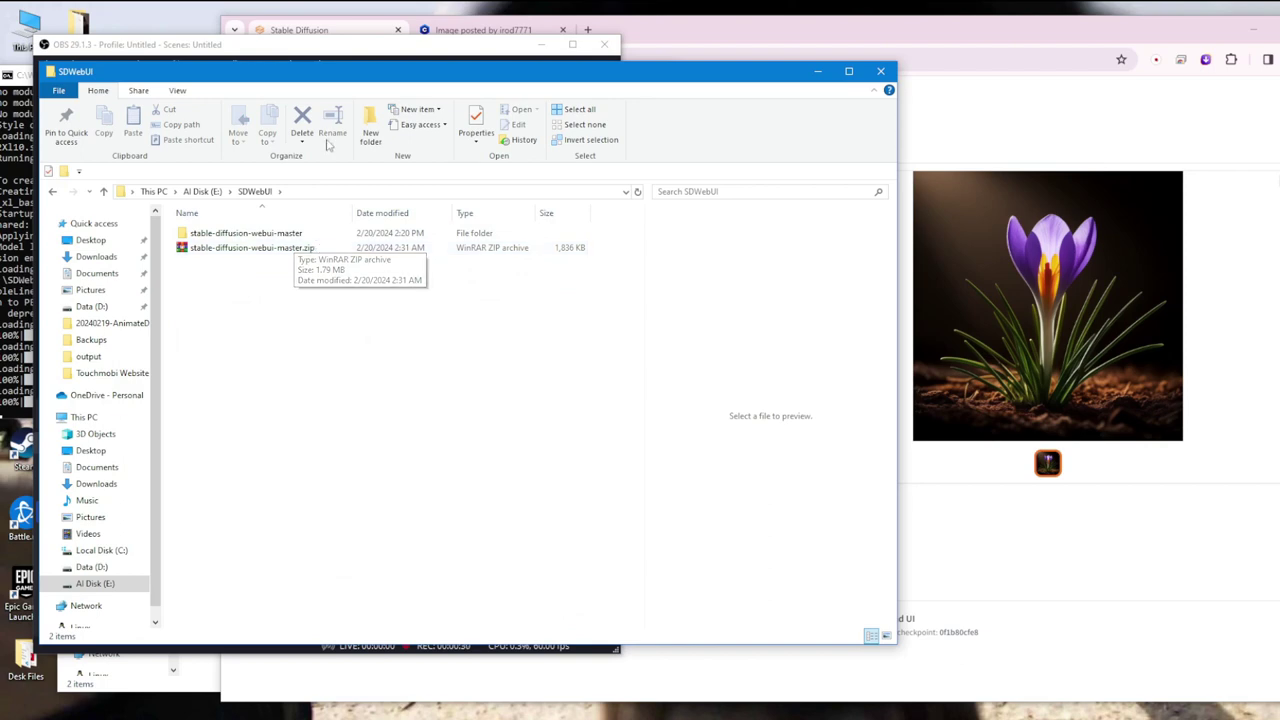
{"action": "double_click", "coordinate": [262, 234]}
{"action": "scroll", "coordinate": [266, 329], "scroll_direction": "down", "scroll_amount": 8}
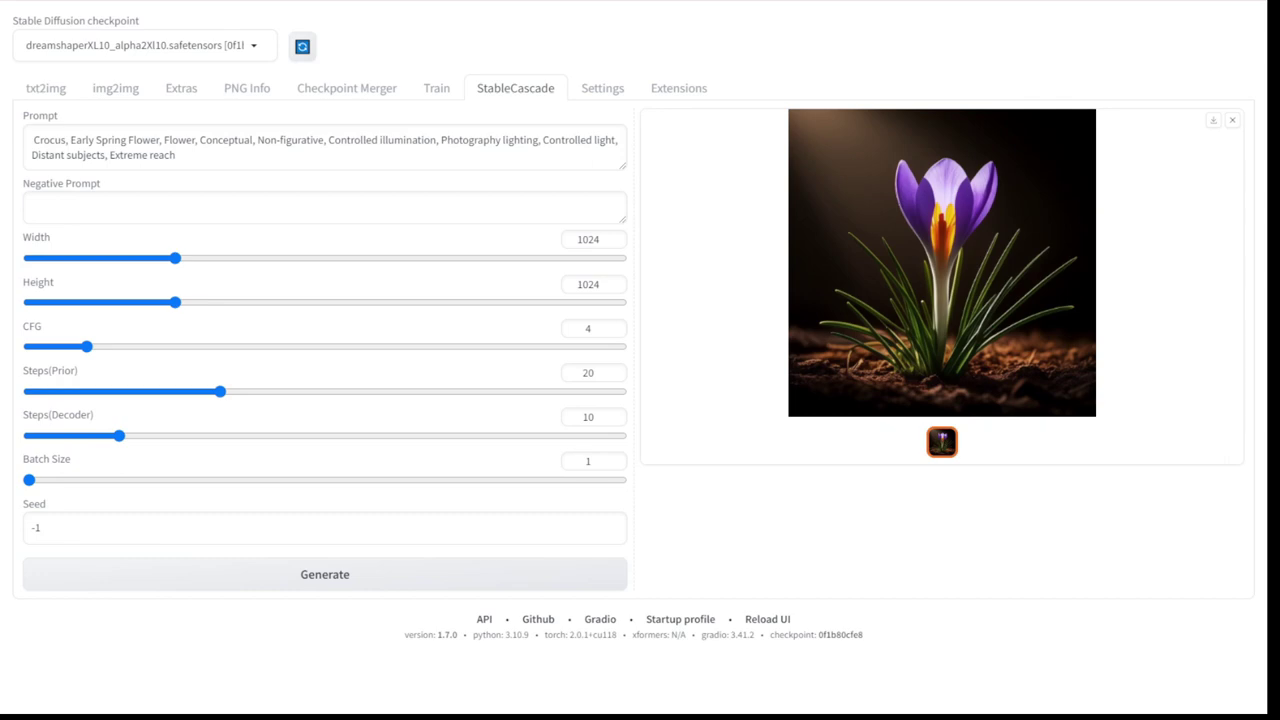
View the StableCascade crocus image at full size and copy its whole prompt into the txt2img prompt
{"action": "left_click", "coordinate": [853, 287]}
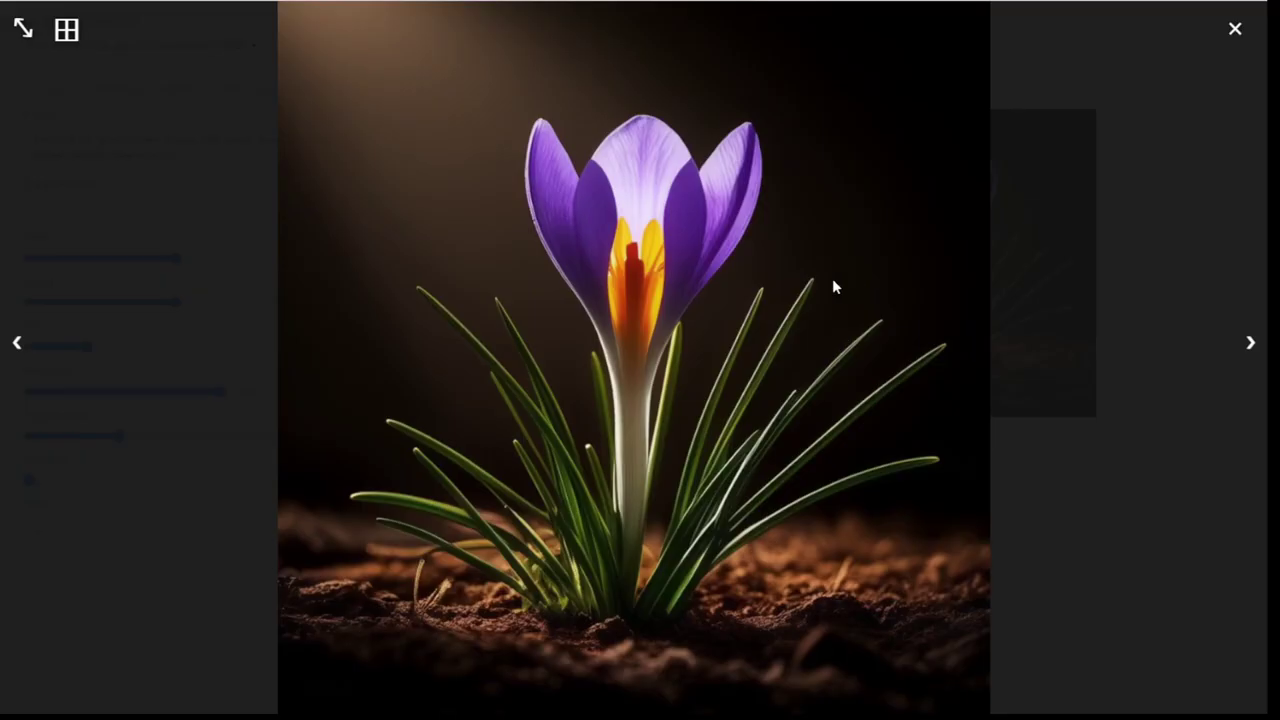
{"action": "left_click", "coordinate": [672, 271]}
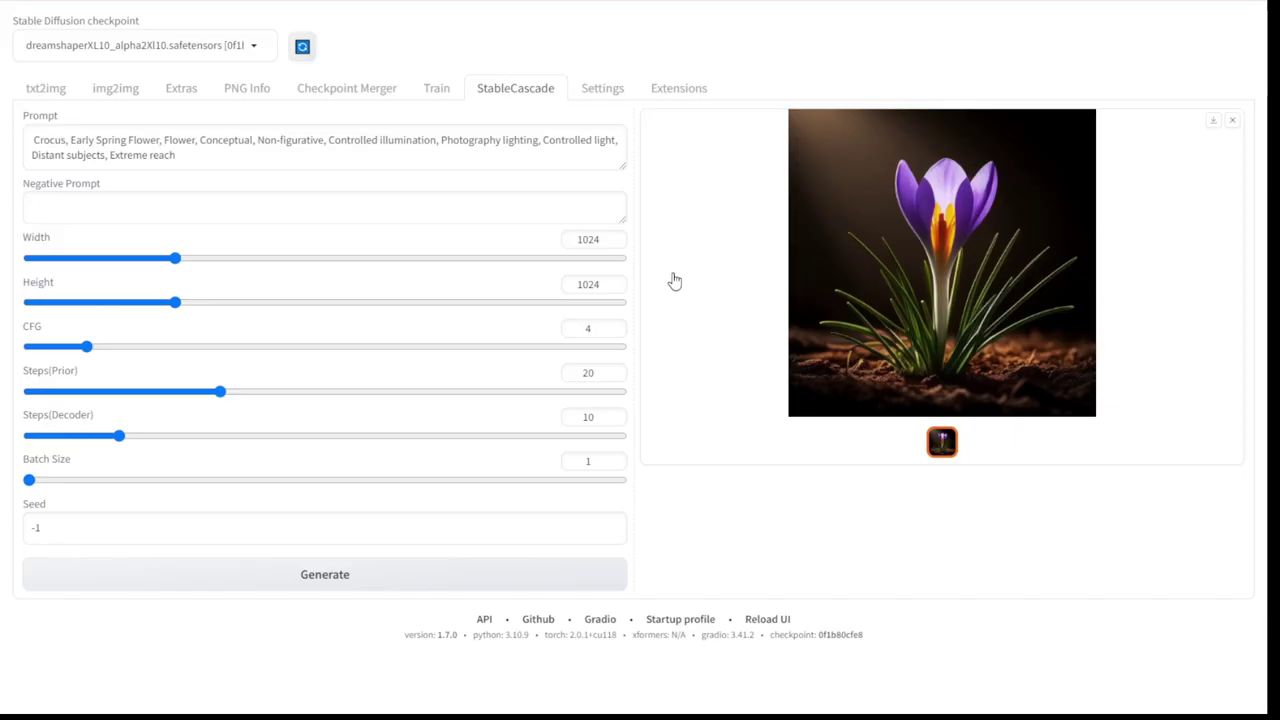
{"action": "left_click", "coordinate": [197, 153]}
{"action": "key", "text": "ctrl+a"}
{"action": "key", "text": "ctrl+c"}
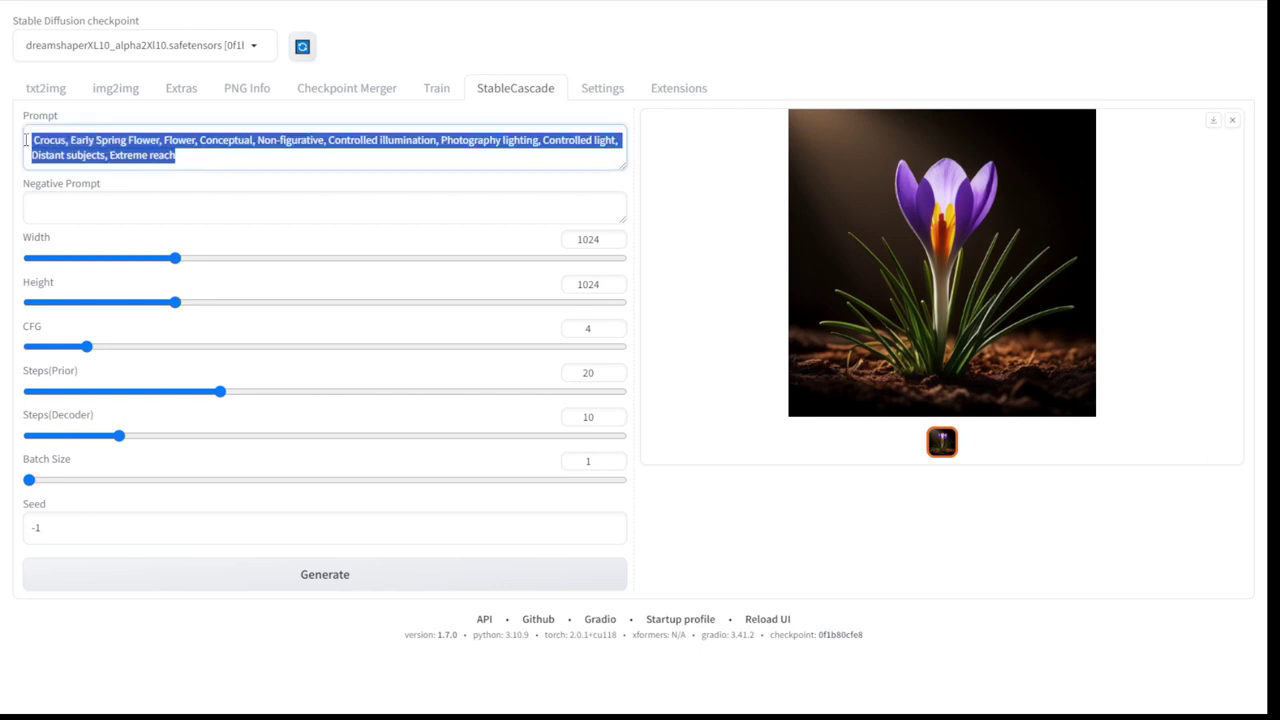
{"action": "left_click", "coordinate": [54, 97]}
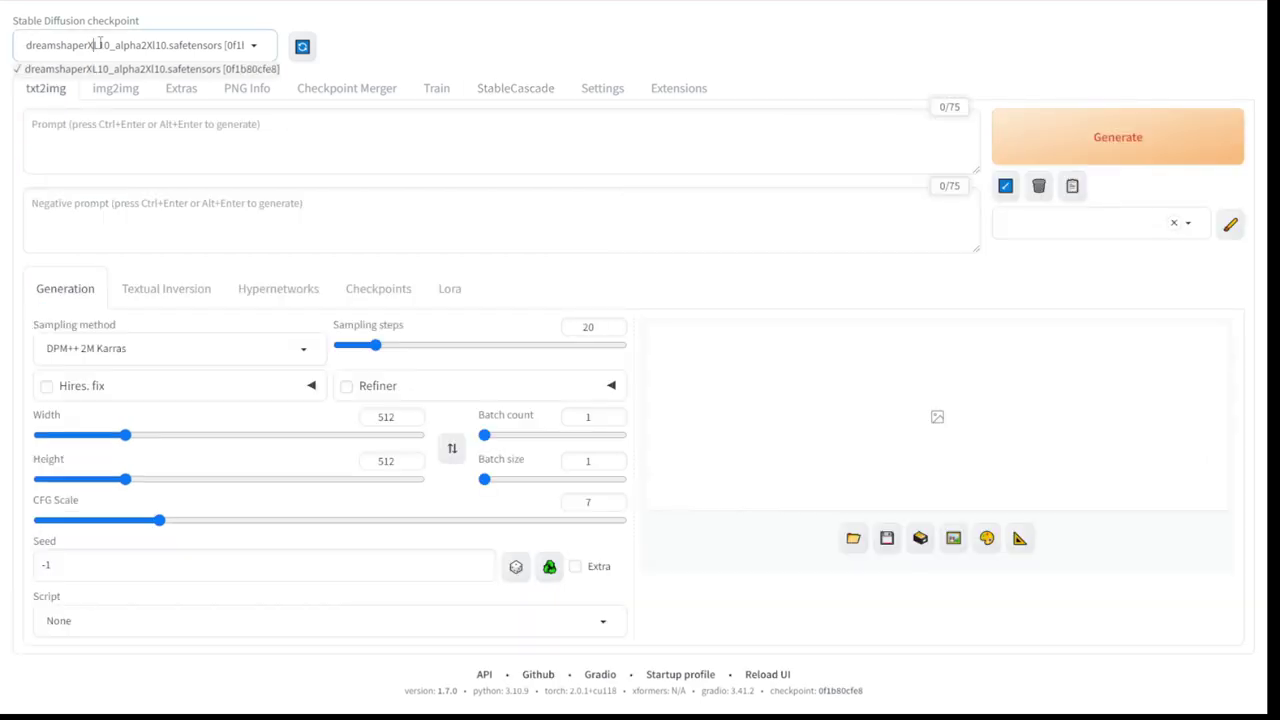
{"action": "left_click", "coordinate": [272, 139]}
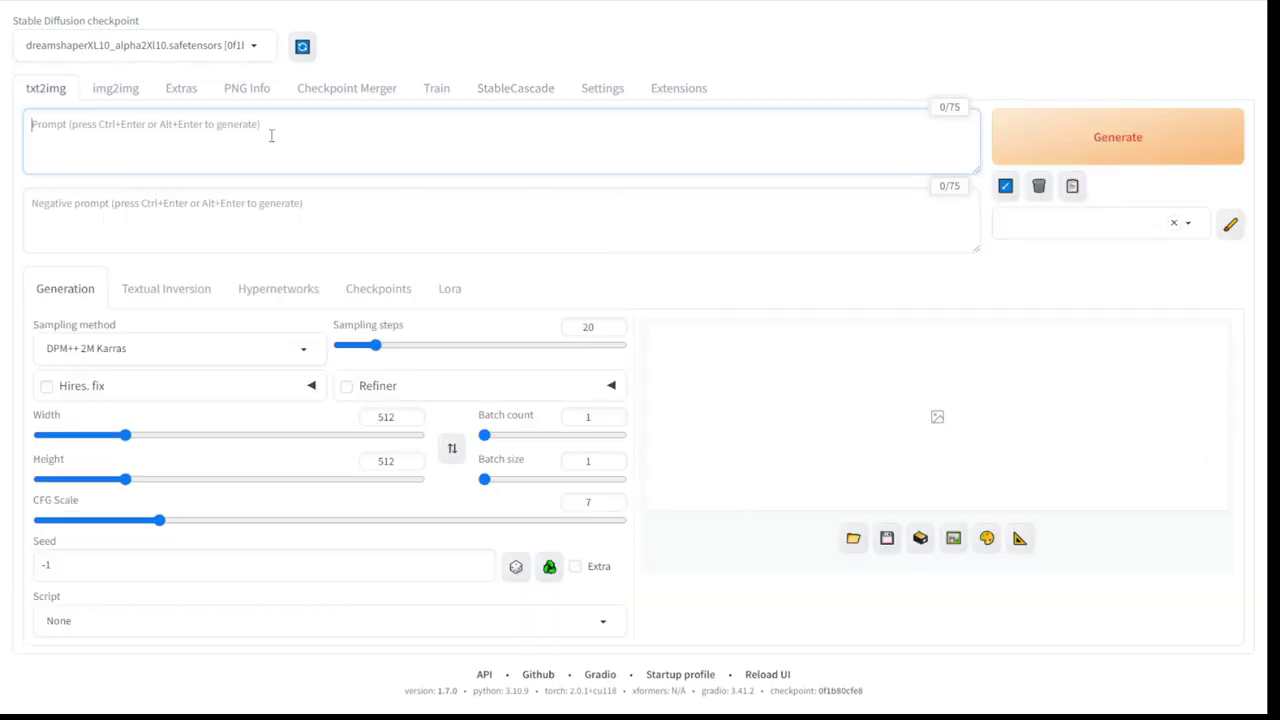
{"action": "key", "text": "ctrl+v"}
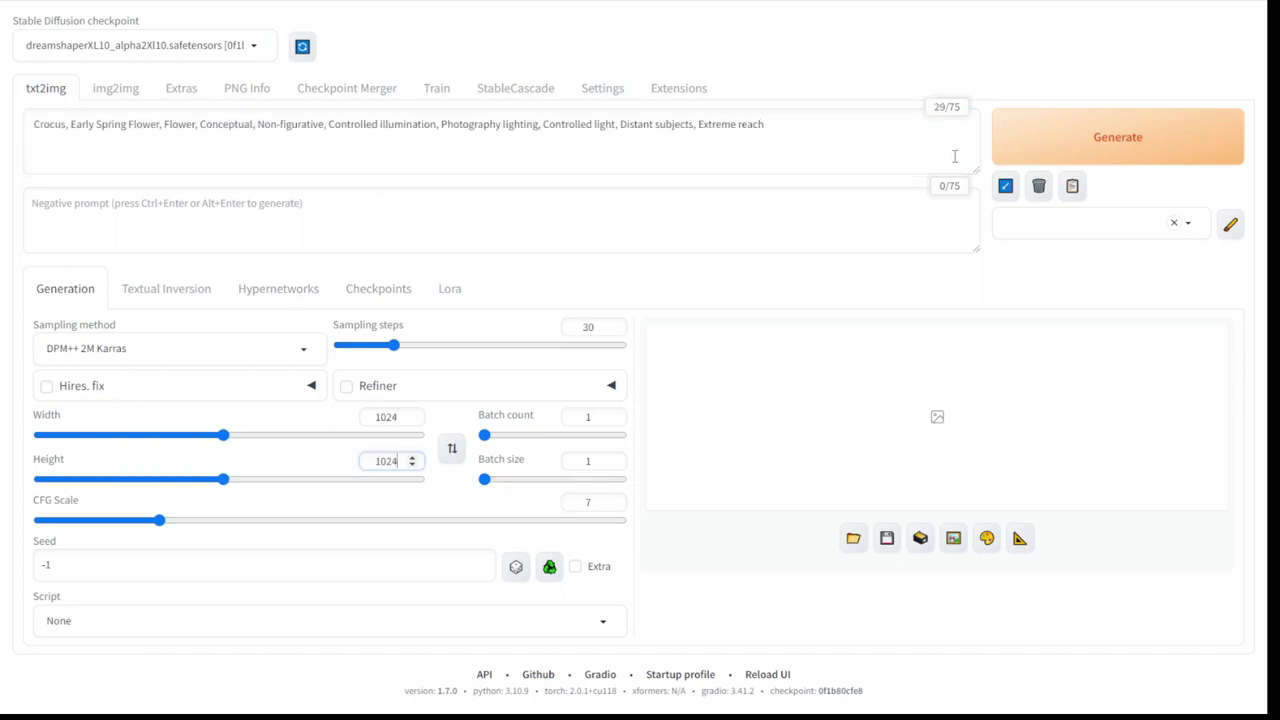
Generate the crocus image in txt2img with 30 sampling steps at 1024 by 1024 and view it at full size
{"action": "left_click", "coordinate": [1089, 140]}
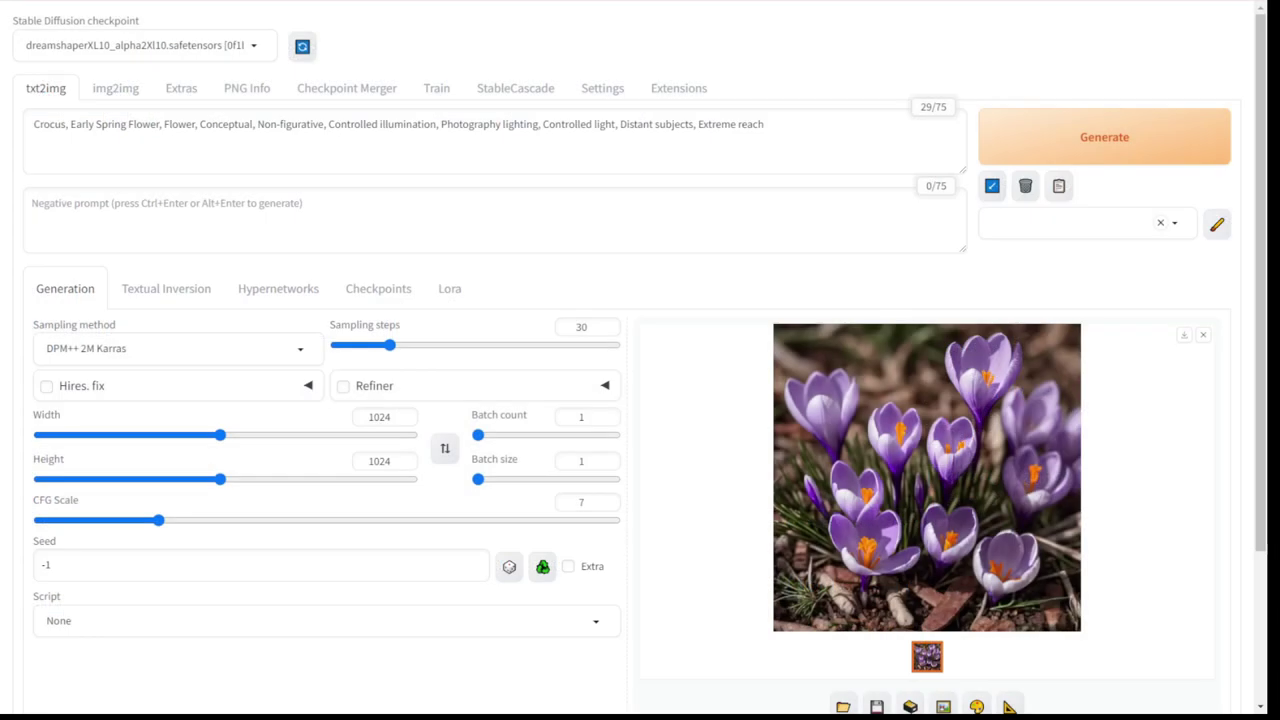
{"action": "left_click", "coordinate": [963, 410]}
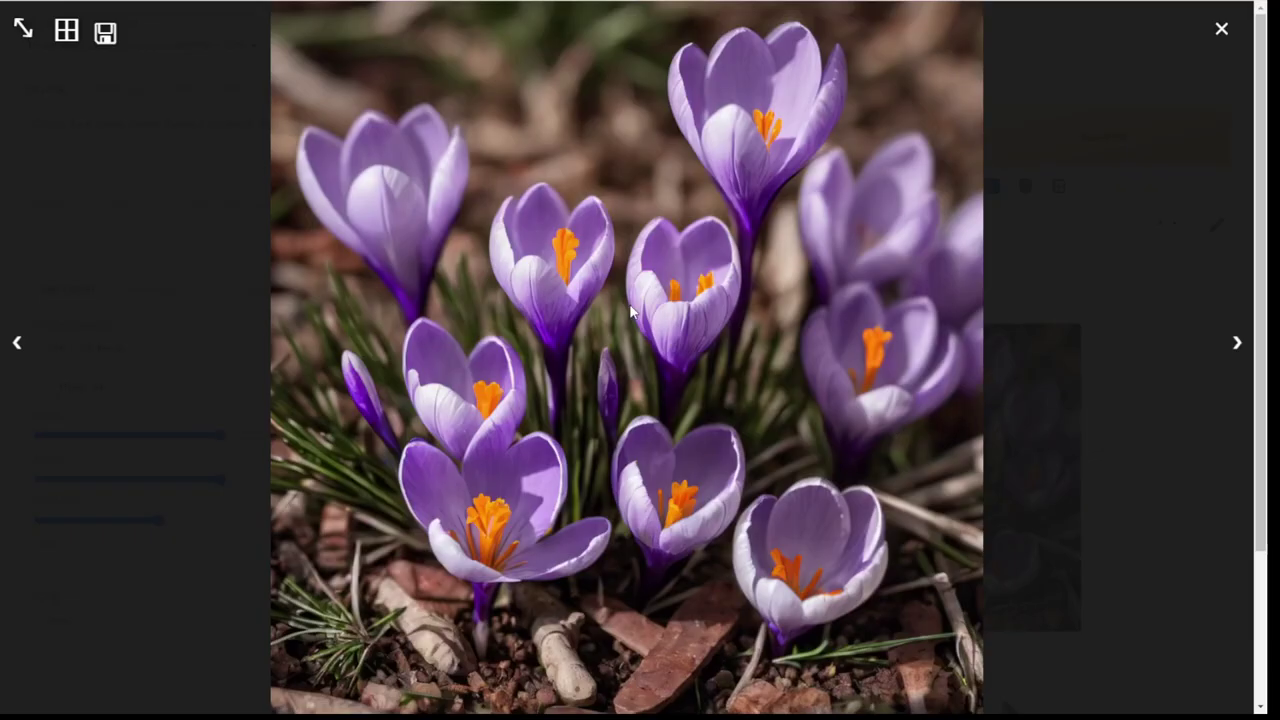
{"action": "left_click", "coordinate": [61, 276]}
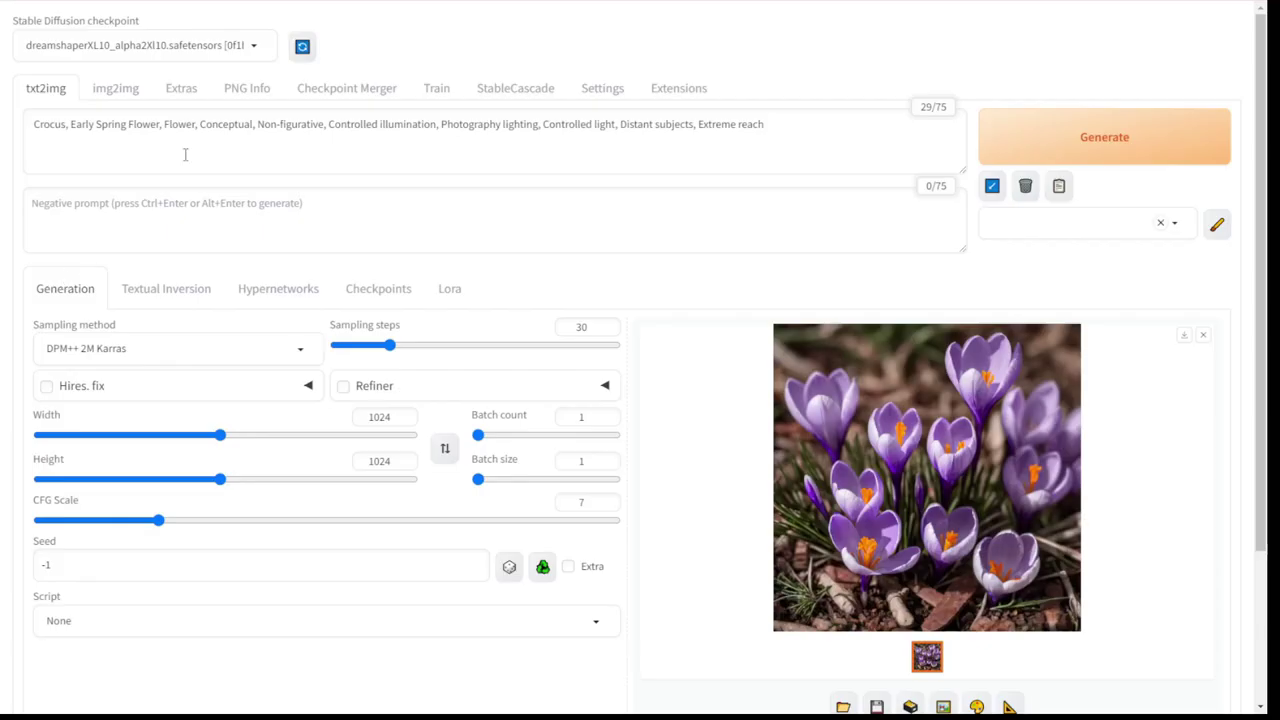
Compare the StableCascade crocus image with the txt2img one, viewing each at full size
{"action": "left_click", "coordinate": [541, 88]}
{"action": "left_click", "coordinate": [942, 216]}
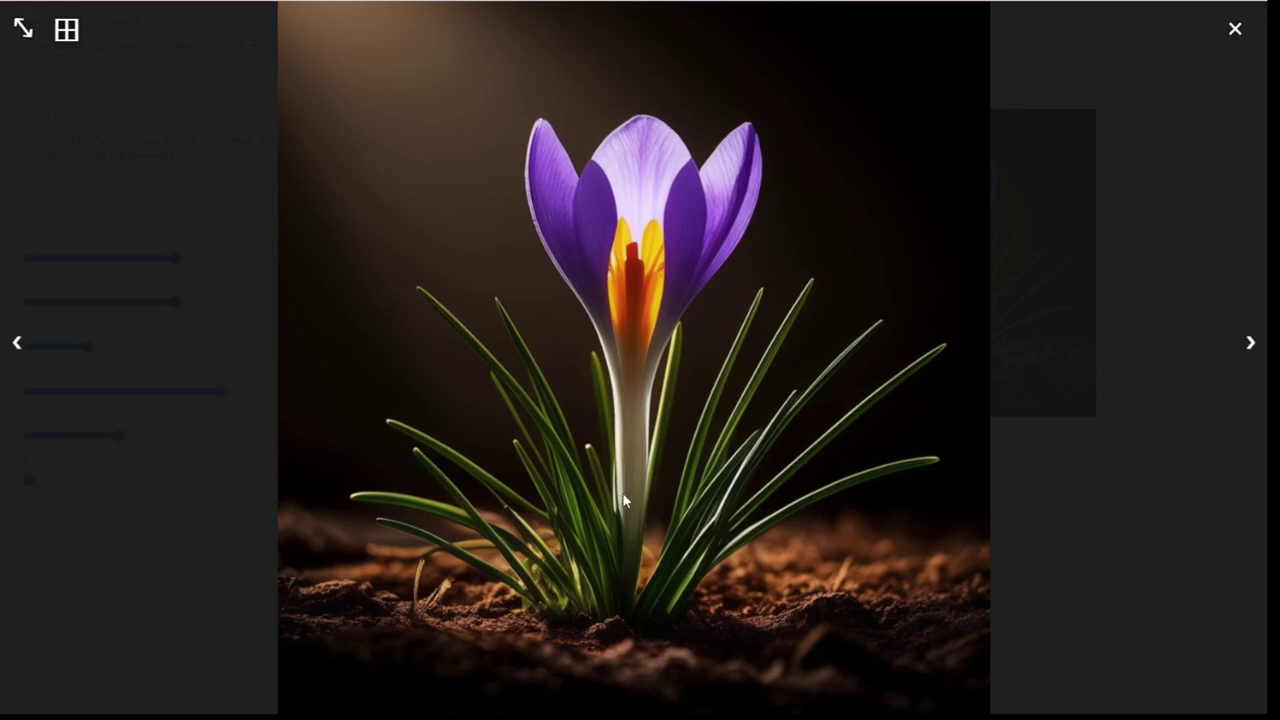
{"action": "left_click", "coordinate": [1156, 410]}
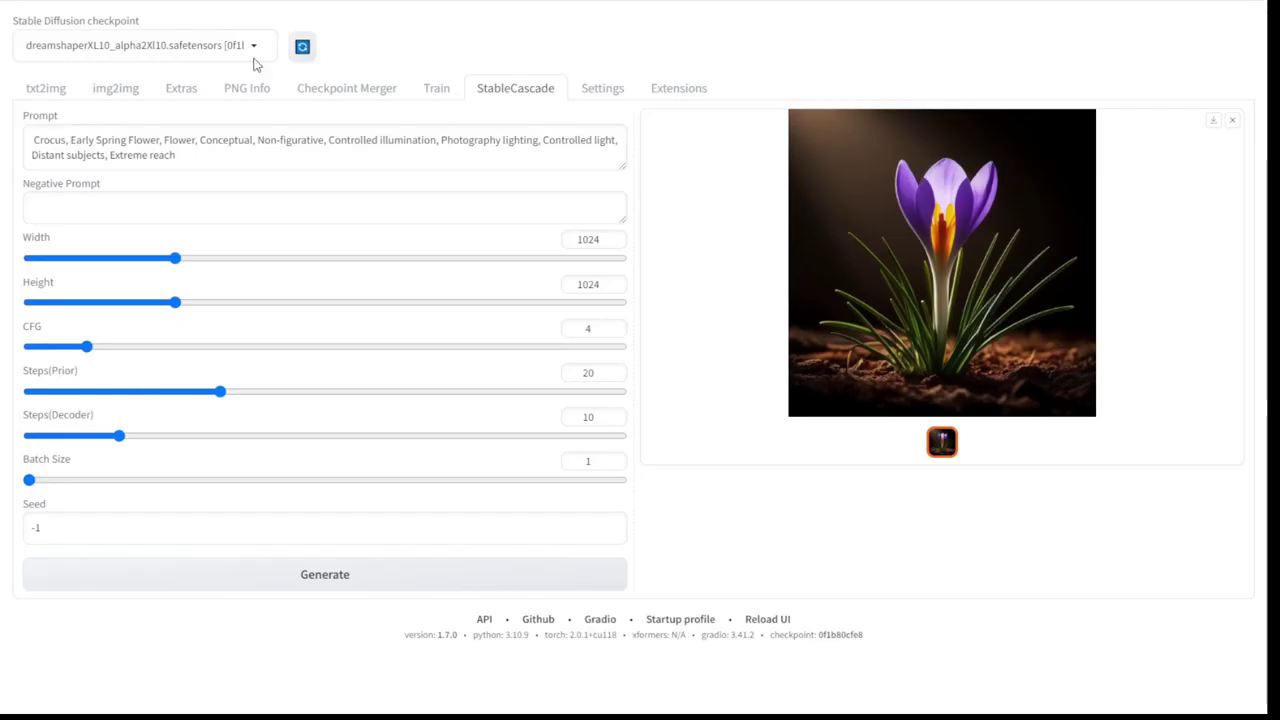
{"action": "left_click", "coordinate": [43, 88]}
{"action": "left_click", "coordinate": [944, 415]}
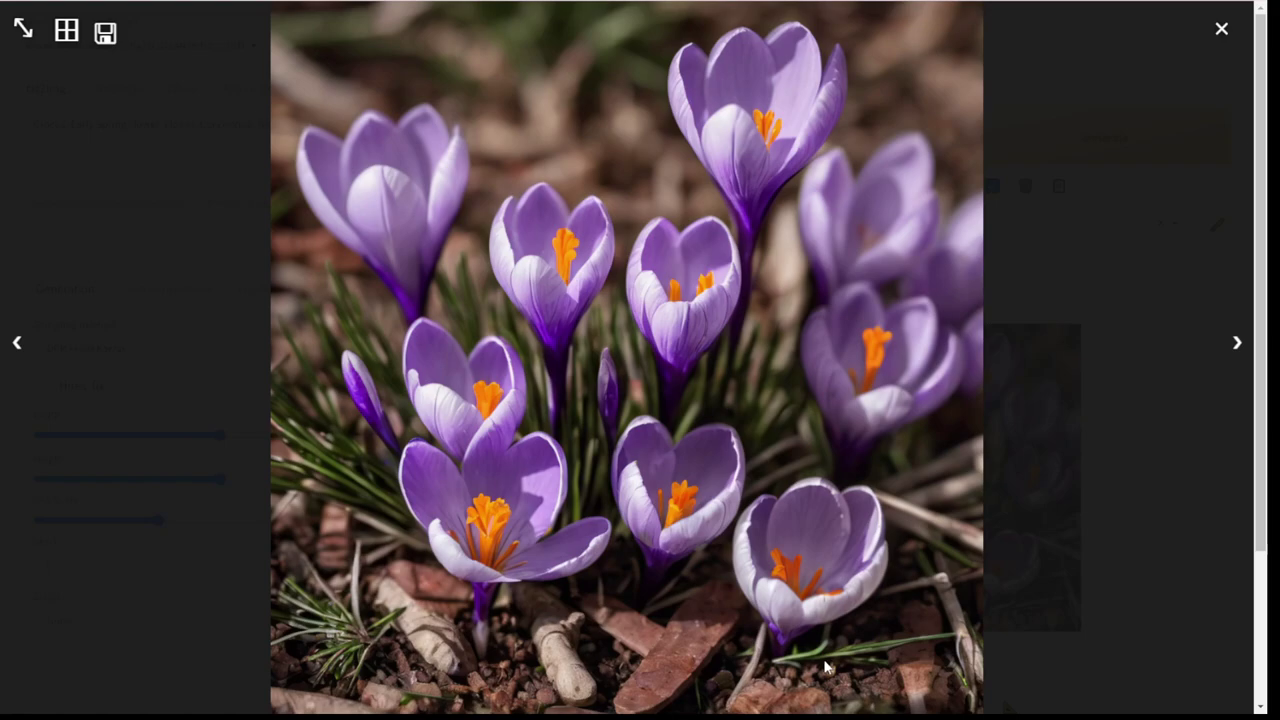
{"action": "left_click", "coordinate": [1120, 228]}
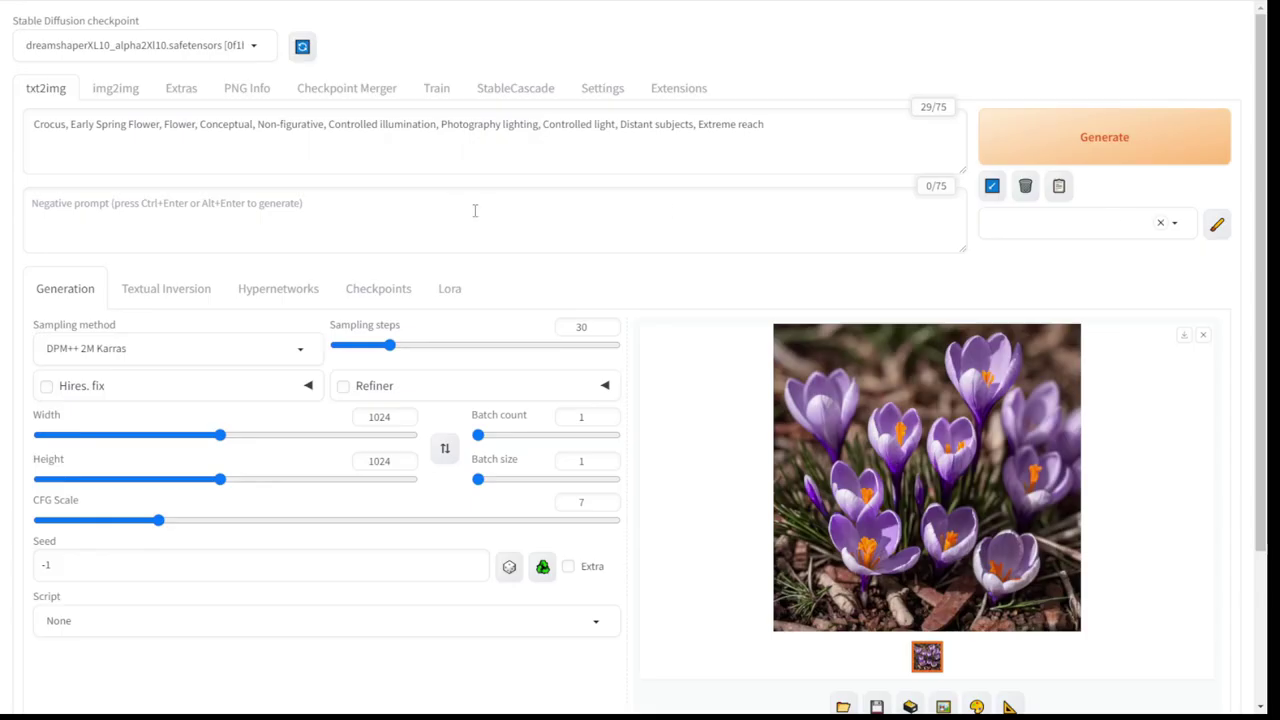
Set the StableCascade batch size to 2 and generate the crocus images with the existing prompt
{"action": "left_click", "coordinate": [493, 92]}
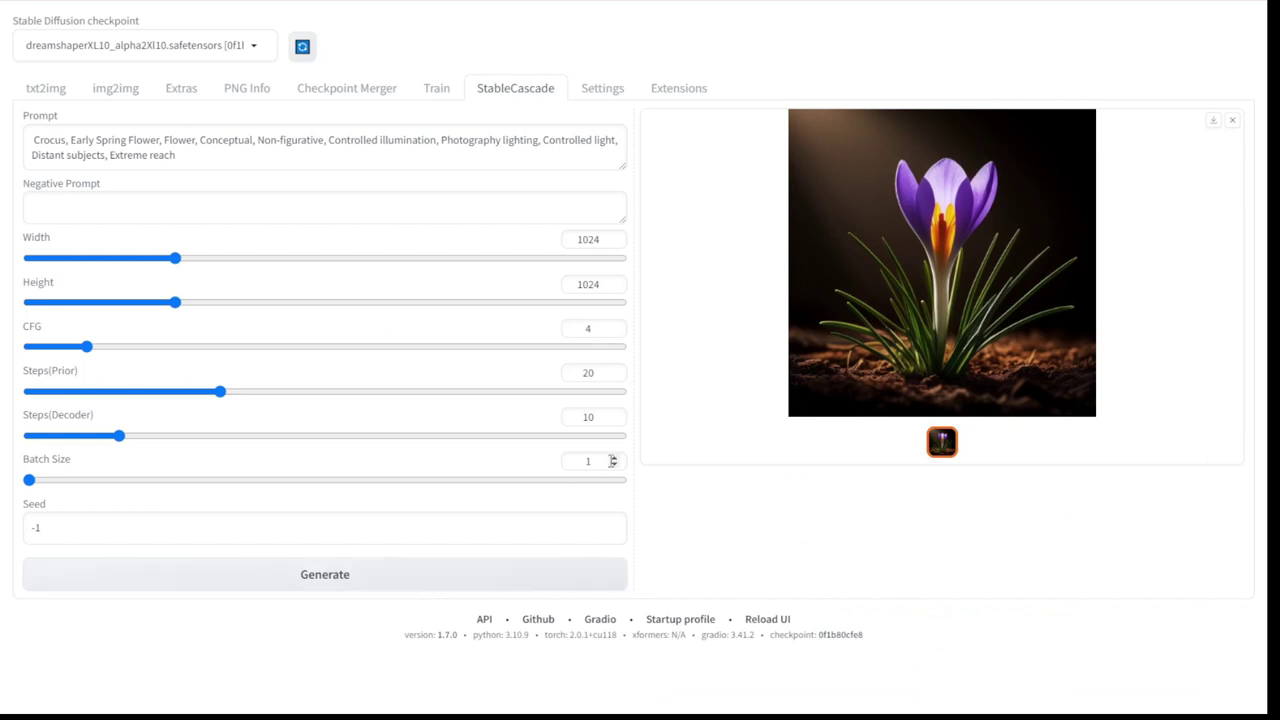
{"action": "left_click", "coordinate": [615, 457]}
{"action": "left_click", "coordinate": [615, 457]}
{"action": "left_click", "coordinate": [616, 464]}
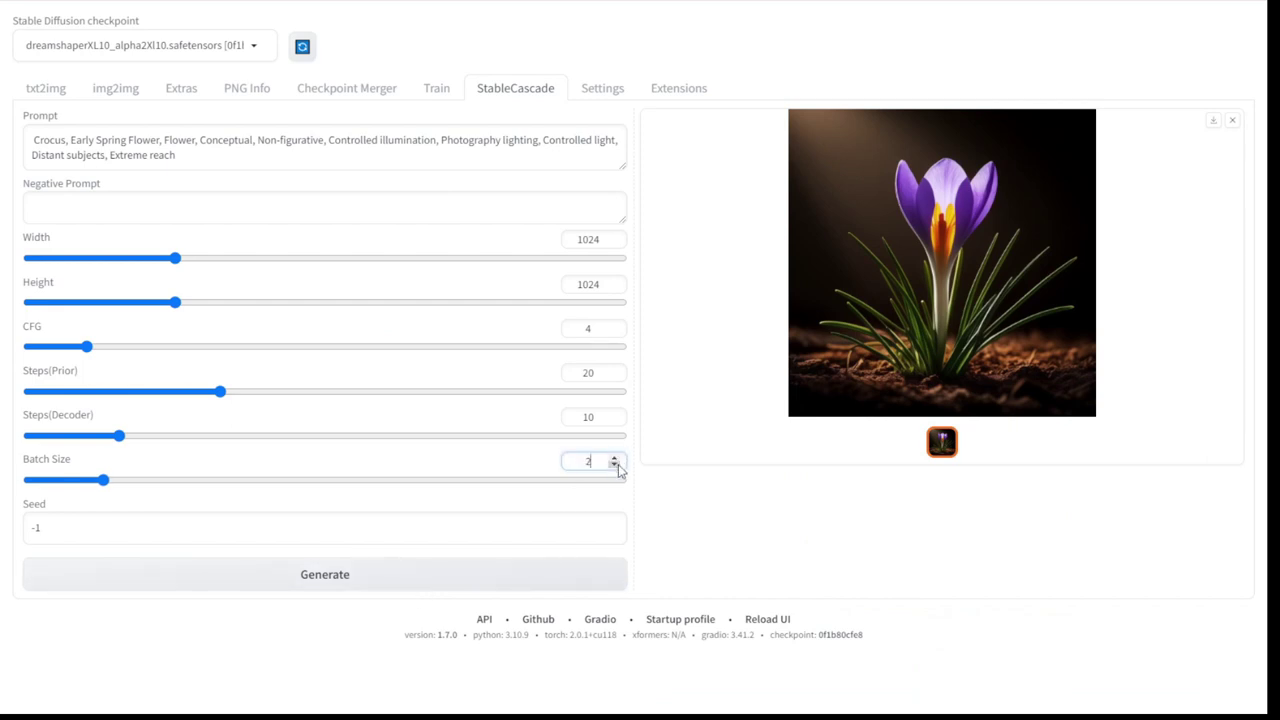
{"action": "left_click", "coordinate": [480, 571]}
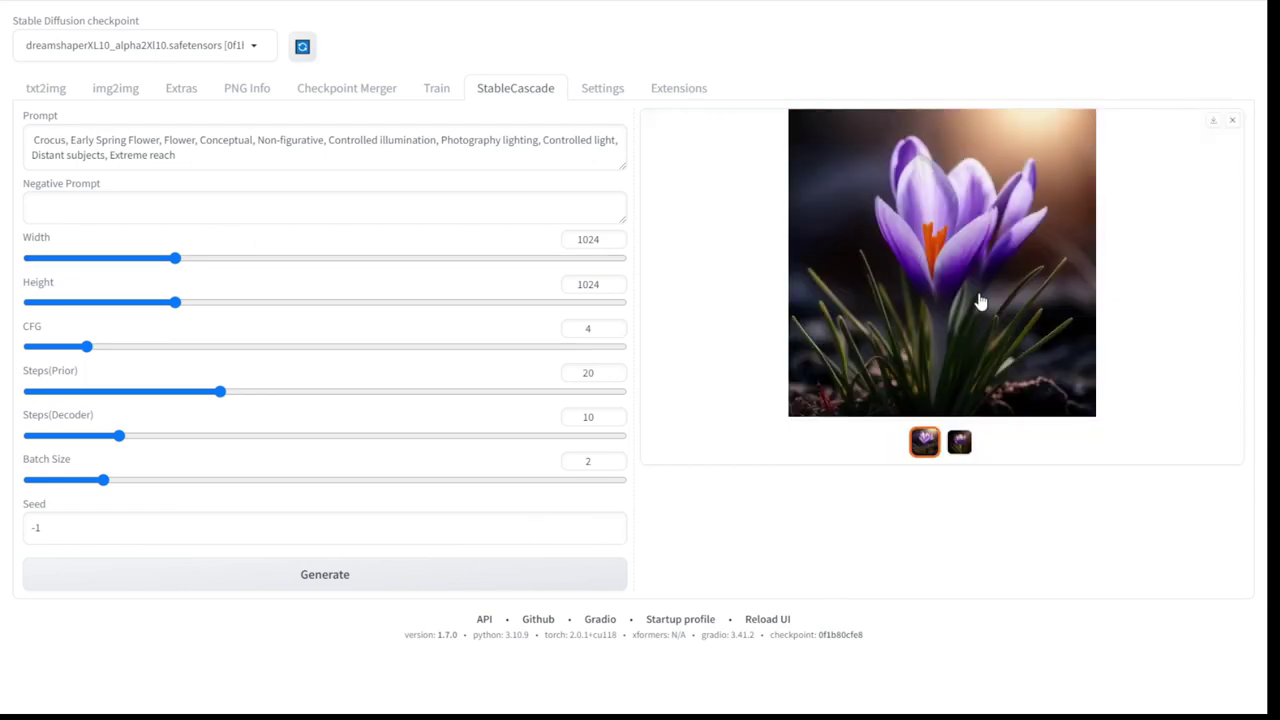
View both StableCascade crocus images, opening each at full size and switching between them
{"action": "left_click", "coordinate": [980, 301]}
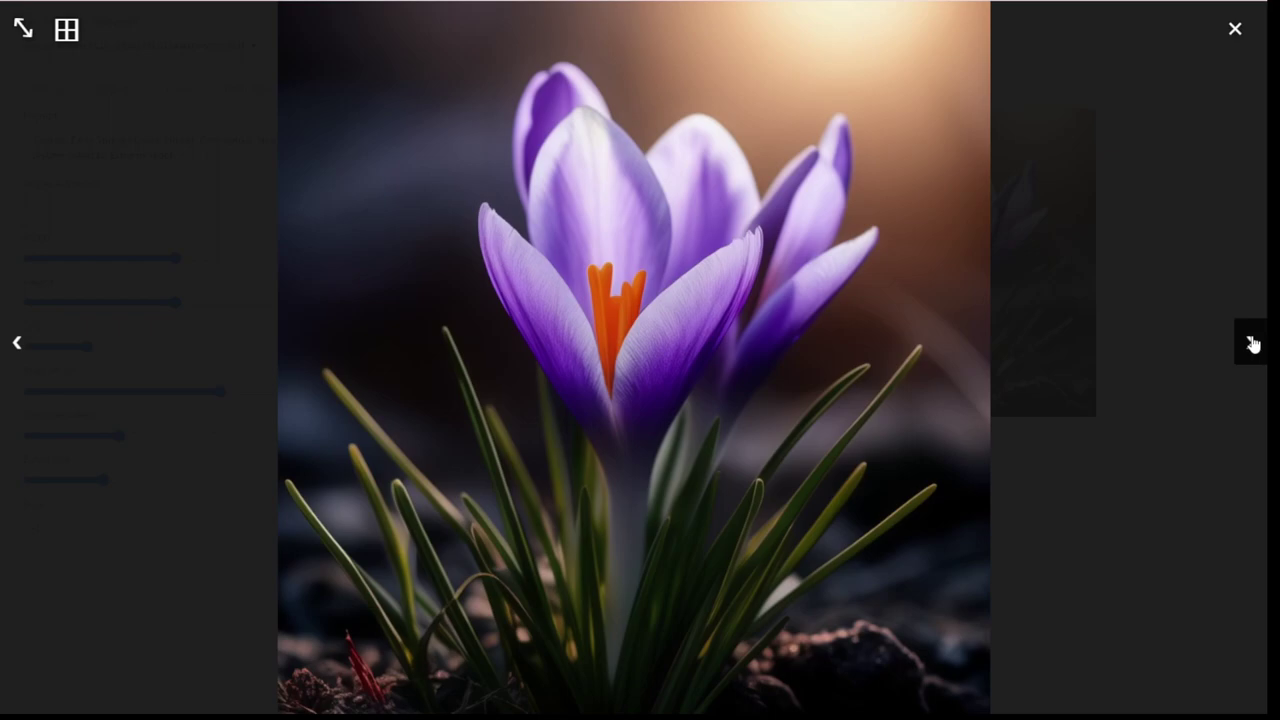
{"action": "left_click", "coordinate": [1238, 36]}
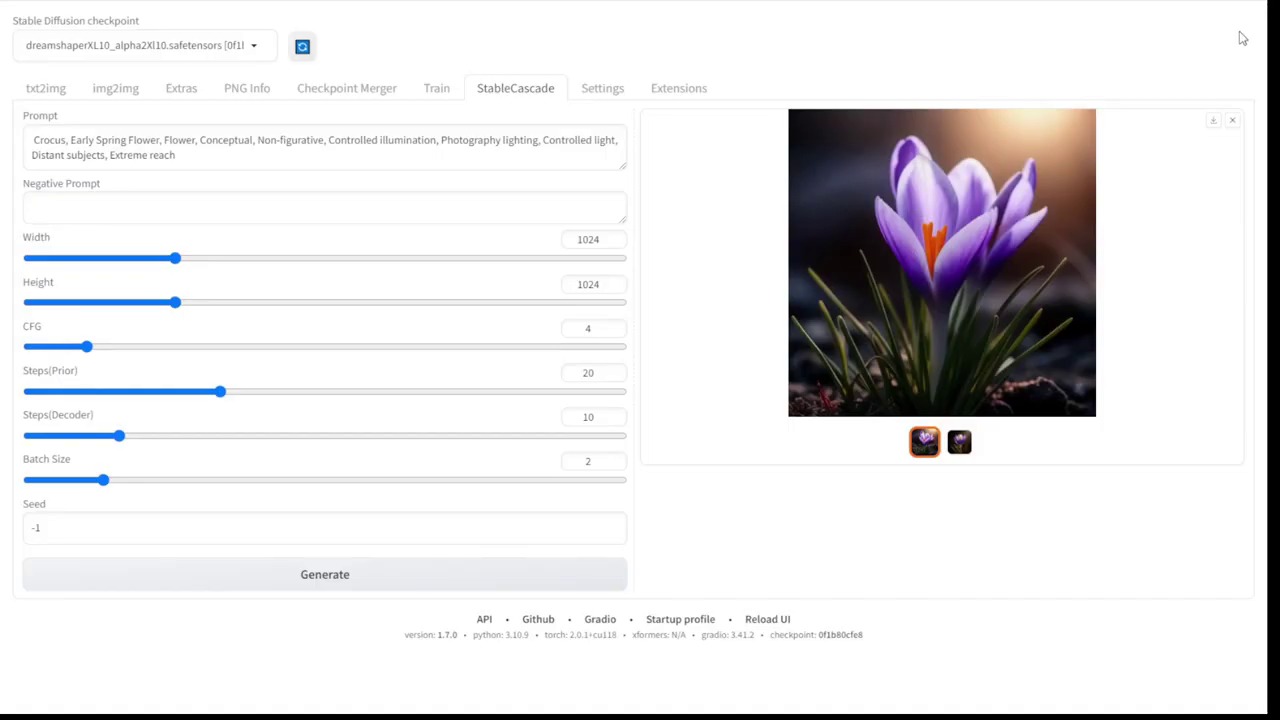
{"action": "left_click", "coordinate": [960, 443]}
{"action": "left_click", "coordinate": [925, 443]}
{"action": "left_click", "coordinate": [960, 443]}
{"action": "left_click", "coordinate": [954, 285]}
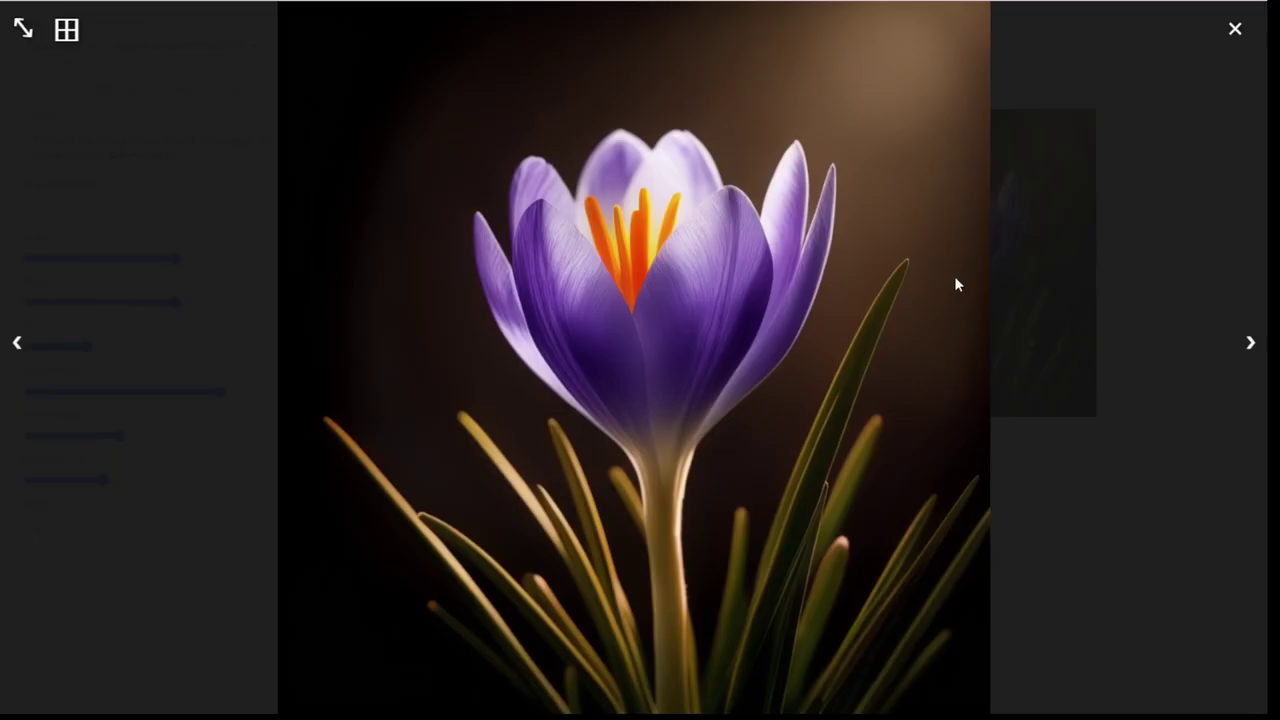
{"action": "left_click", "coordinate": [1238, 30]}
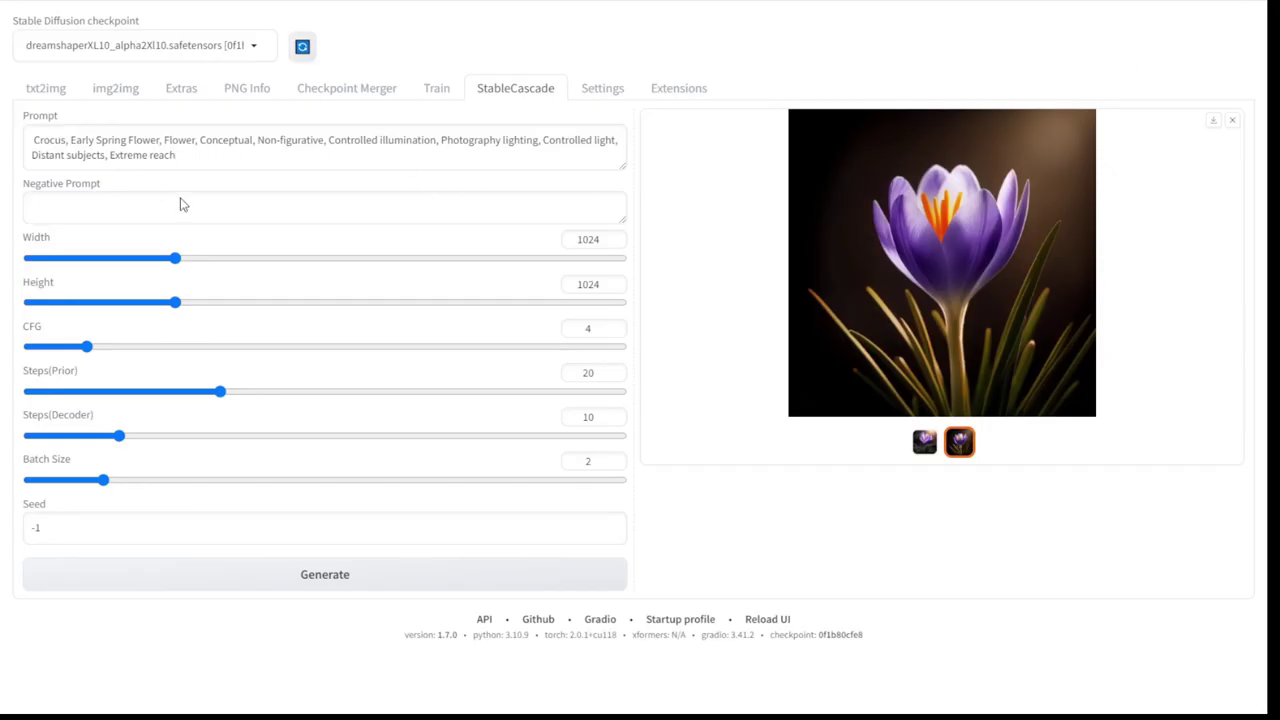
{"action": "left_click", "coordinate": [925, 442]}
{"action": "left_click", "coordinate": [442, 141]}
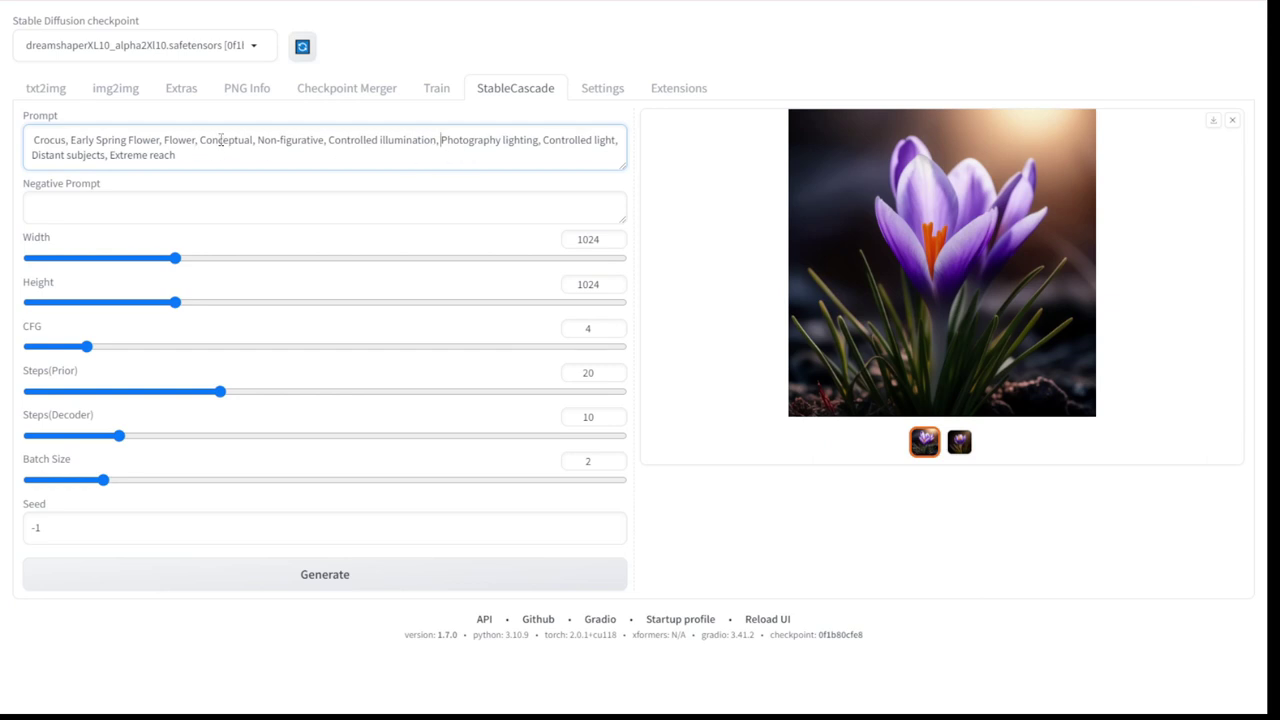
Set the txt2img batch size to 2, generate the crocus images with the existing prompt and view the results at full size
{"action": "left_click", "coordinate": [46, 89]}
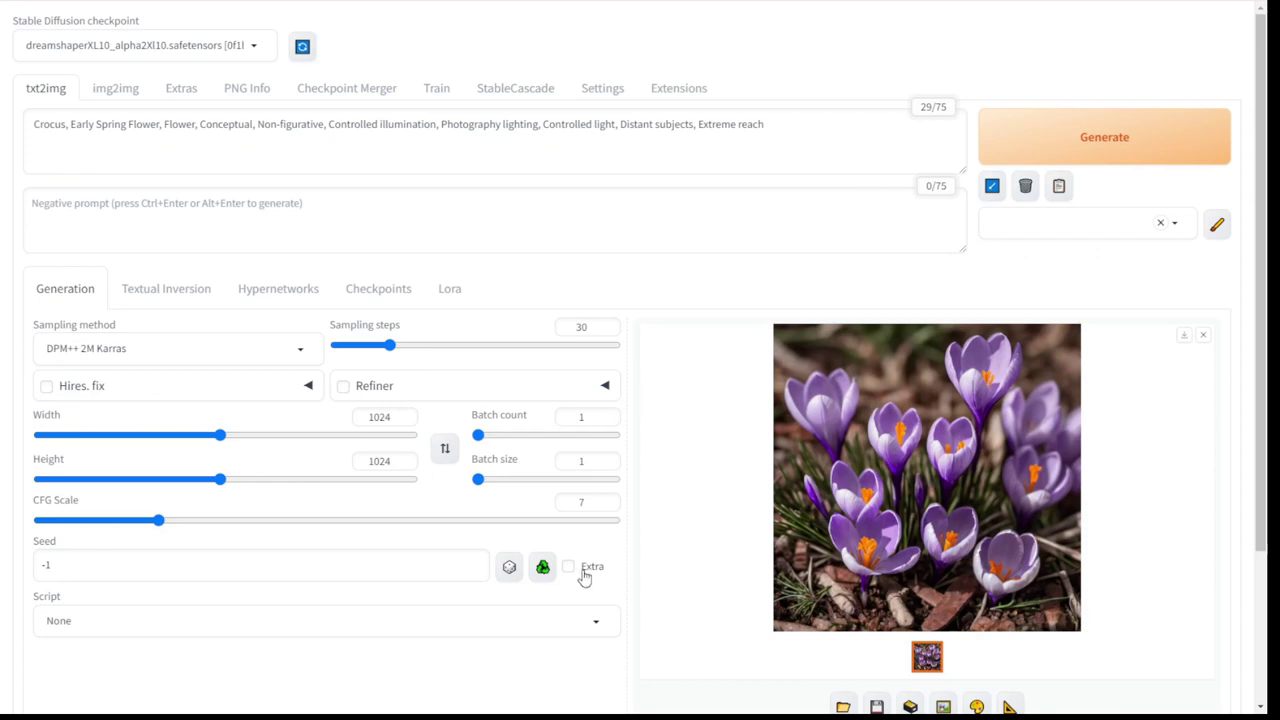
{"action": "left_click", "coordinate": [609, 459]}
{"action": "key", "text": "ctrl+Return"}
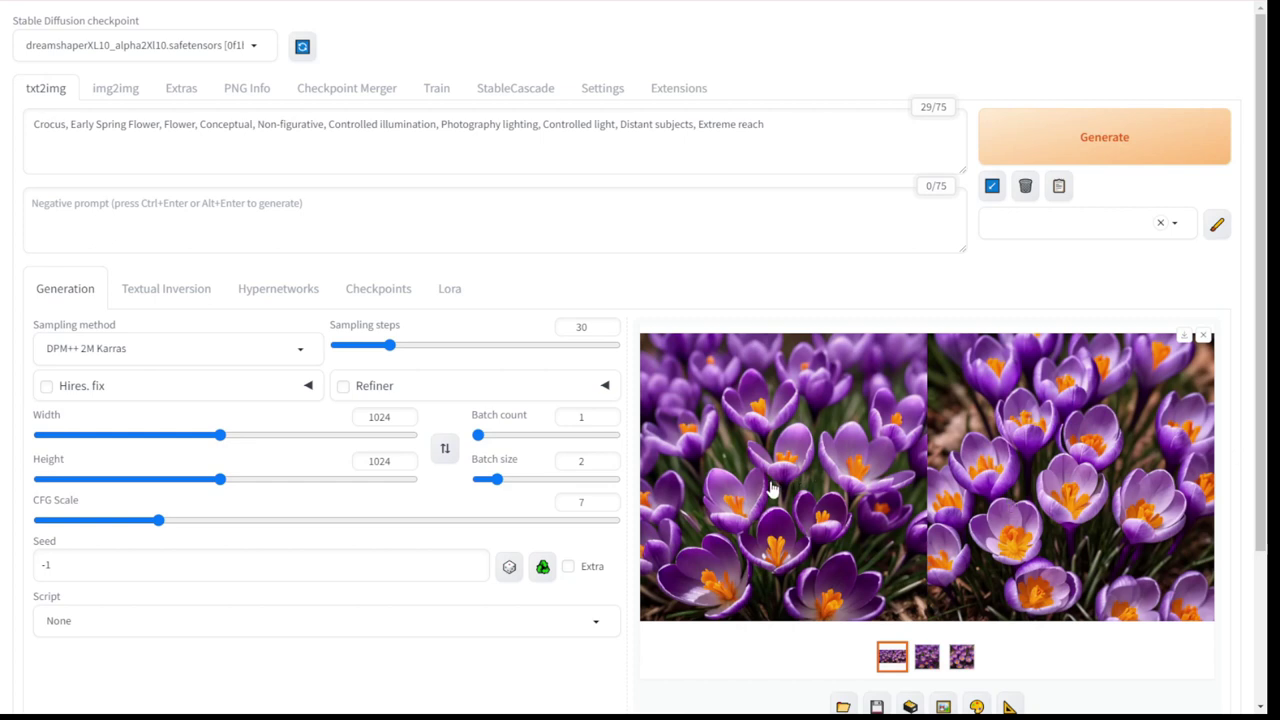
{"action": "left_click", "coordinate": [736, 420]}
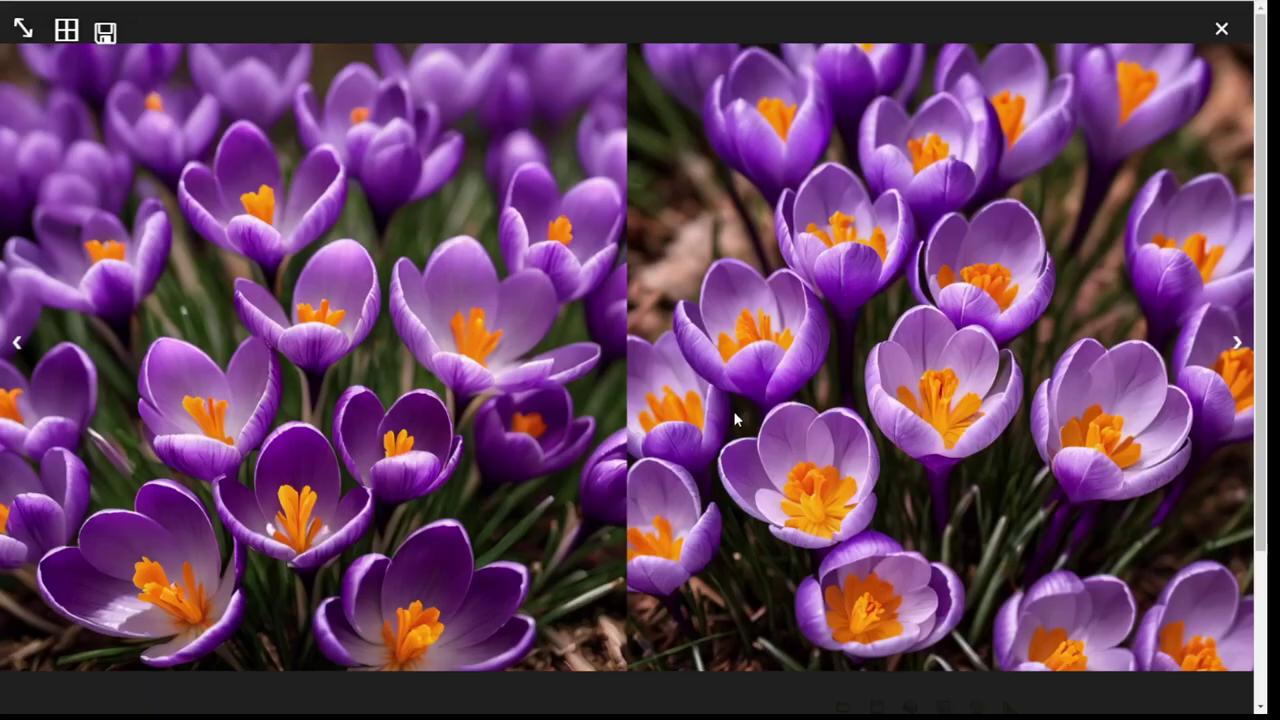
{"action": "left_click", "coordinate": [367, 337]}
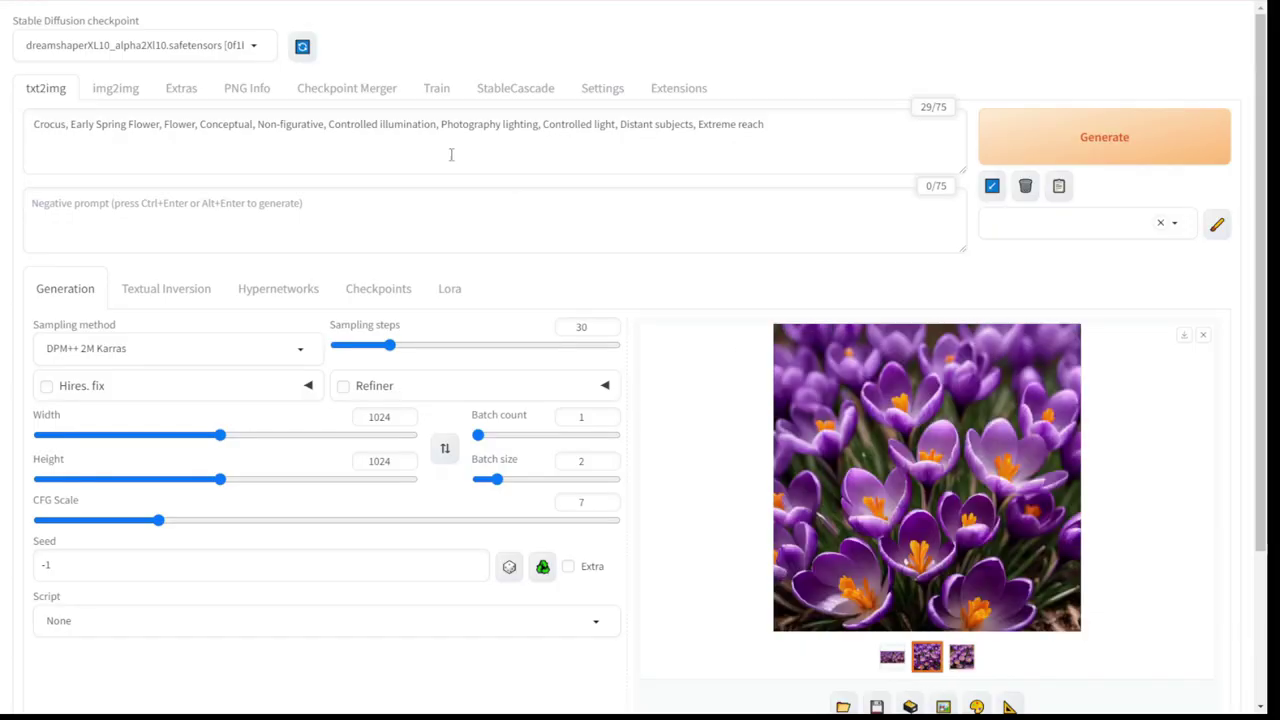
Return to StableCascade and examine the first and then the second crocus image at full size
{"action": "left_click", "coordinate": [482, 91]}
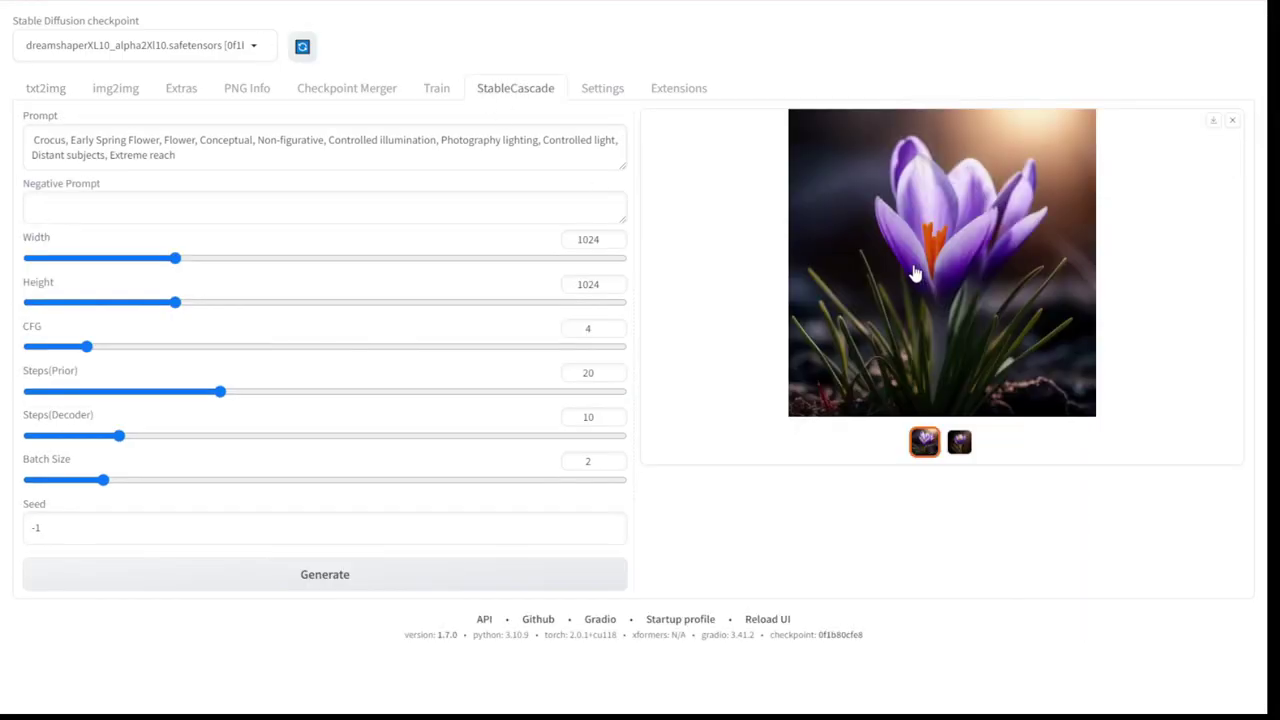
{"action": "left_click", "coordinate": [958, 412]}
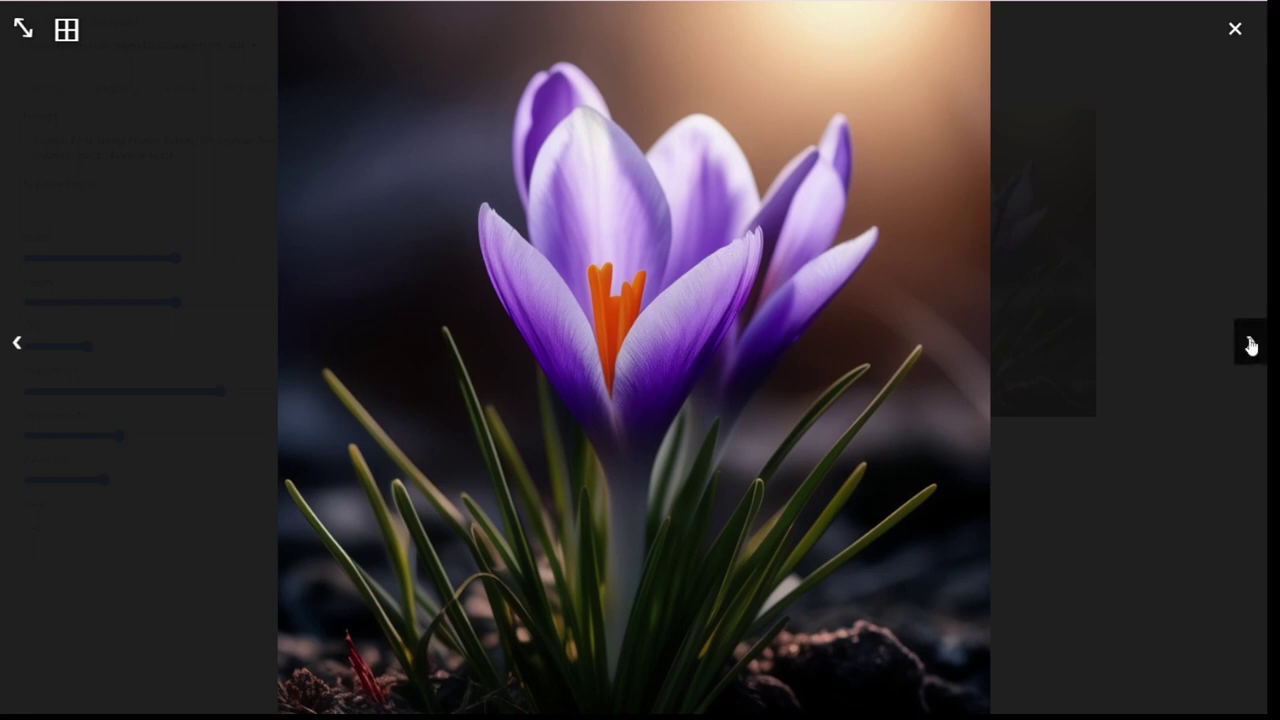
{"action": "left_click", "coordinate": [1235, 28]}
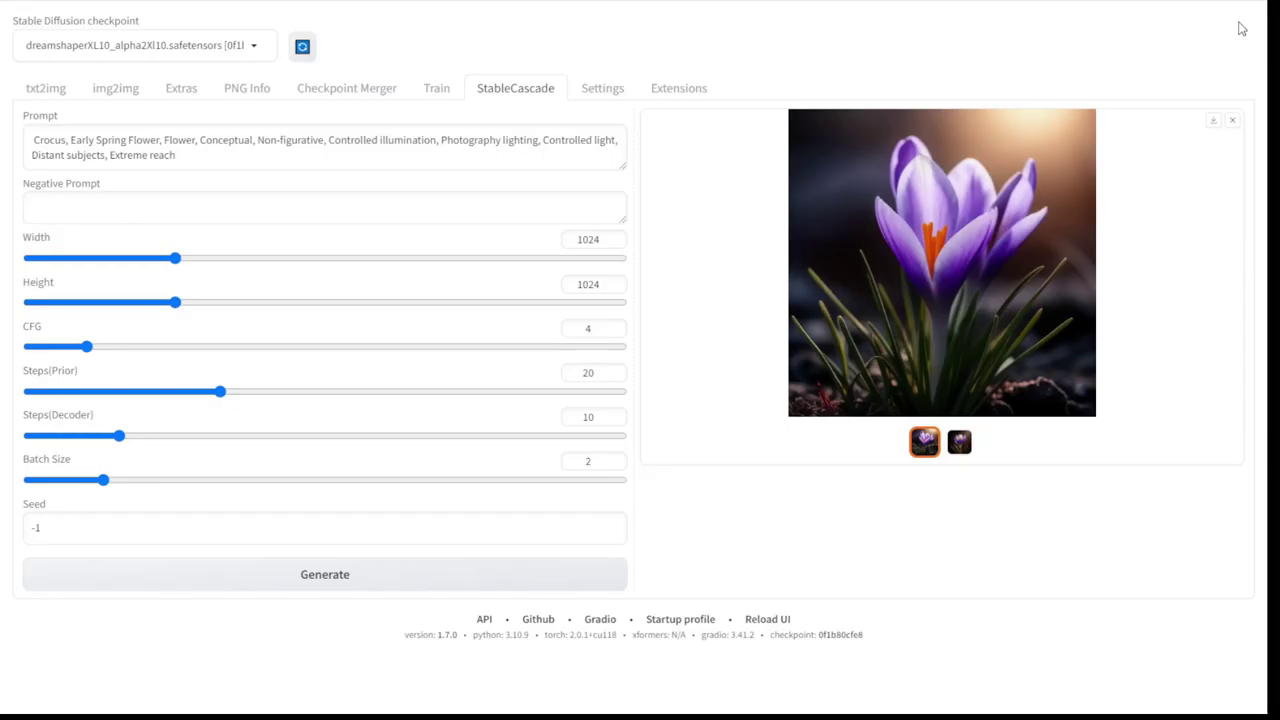
{"action": "left_click", "coordinate": [958, 438]}
{"action": "left_click", "coordinate": [974, 366]}
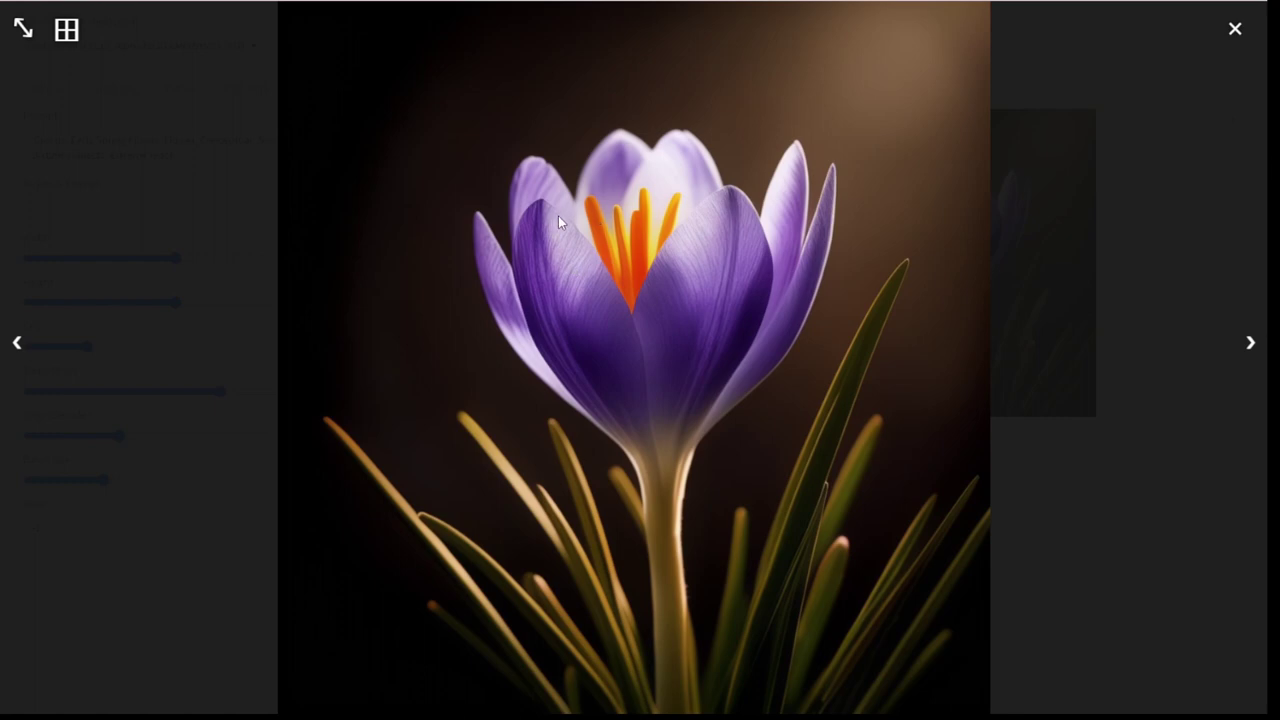
{"action": "left_click", "coordinate": [1235, 29]}
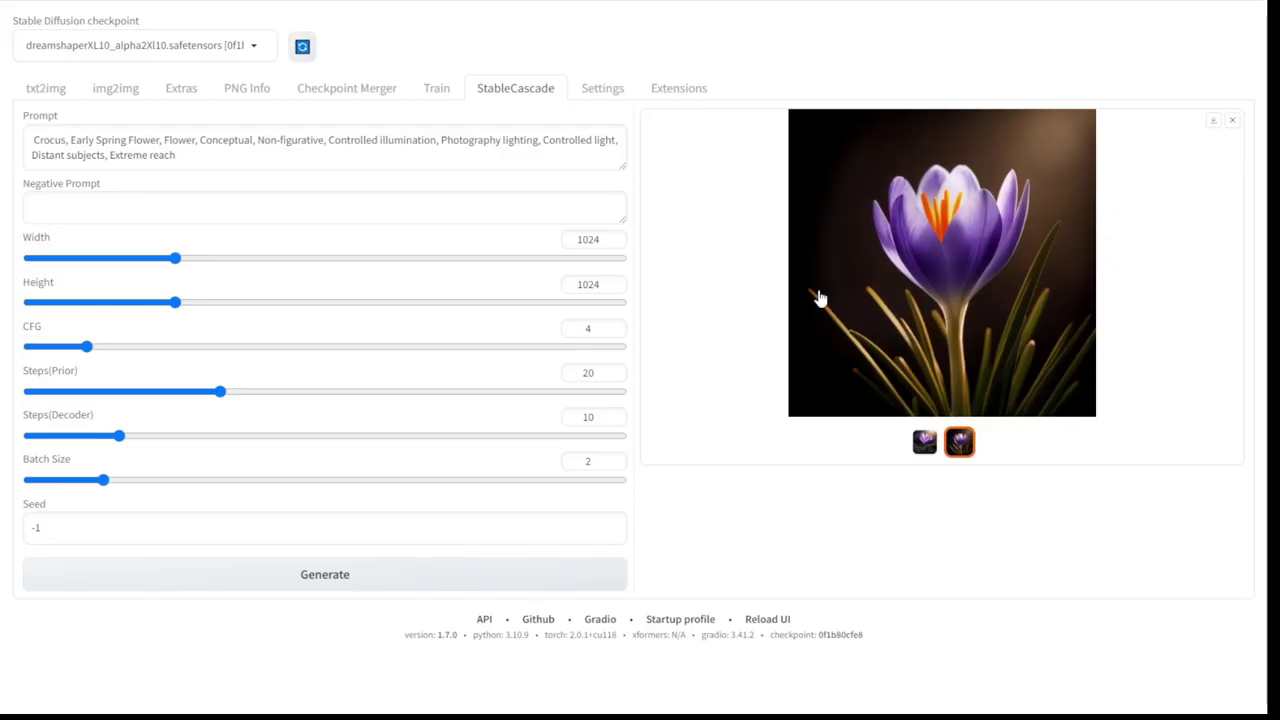
Compare the second txt2img crocus image with the second StableCascade one, viewing each at full size
{"action": "left_click", "coordinate": [45, 88]}
{"action": "left_click", "coordinate": [928, 336]}
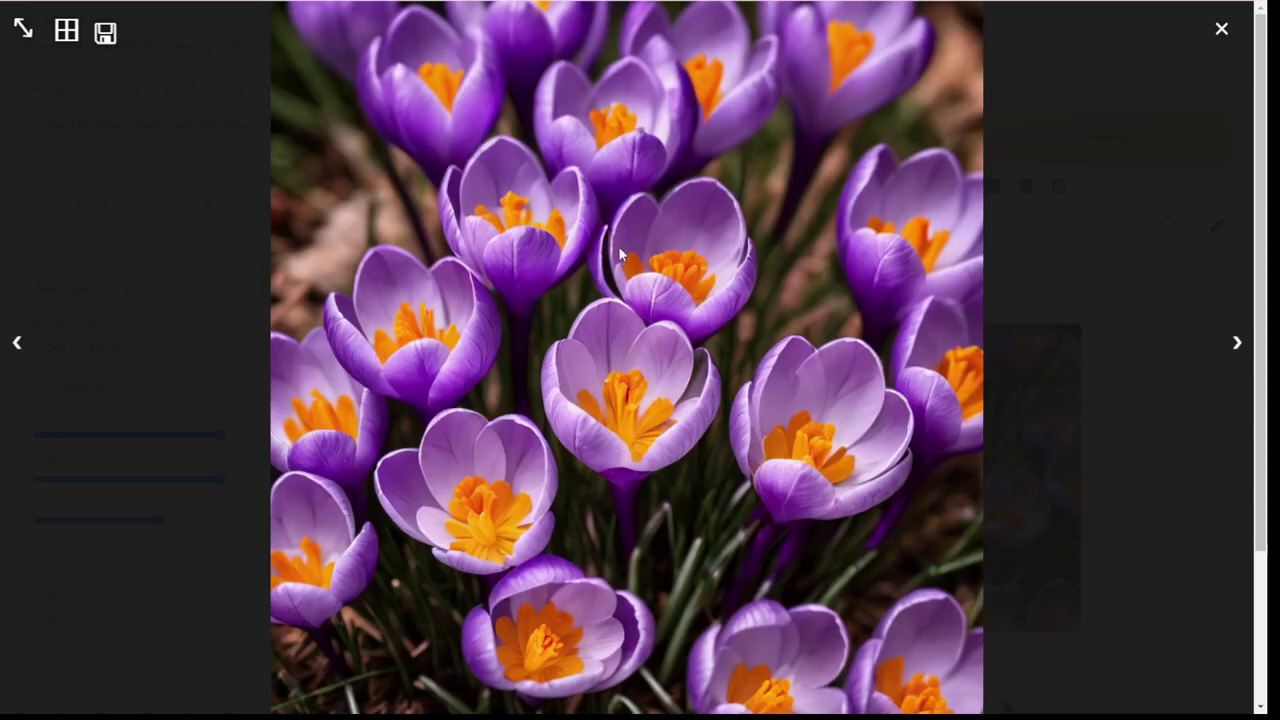
{"action": "left_click", "coordinate": [1222, 32]}
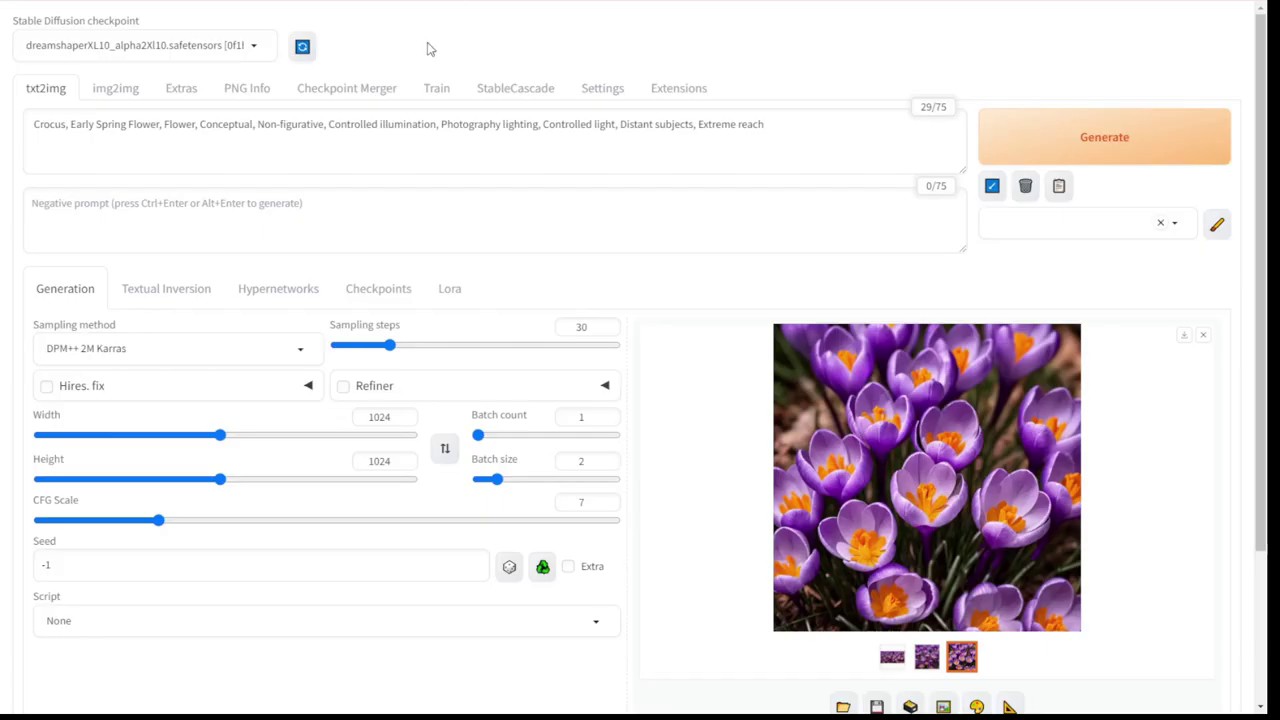
{"action": "left_click", "coordinate": [529, 93]}
{"action": "left_click", "coordinate": [908, 305]}
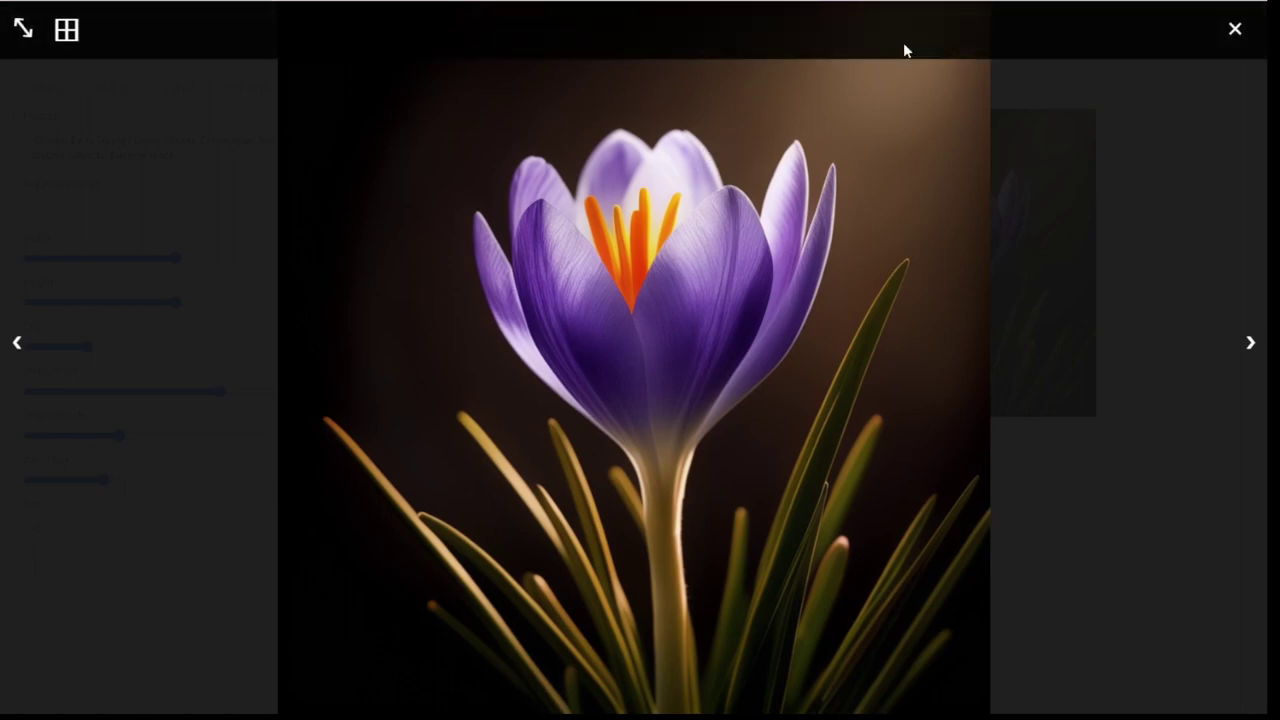
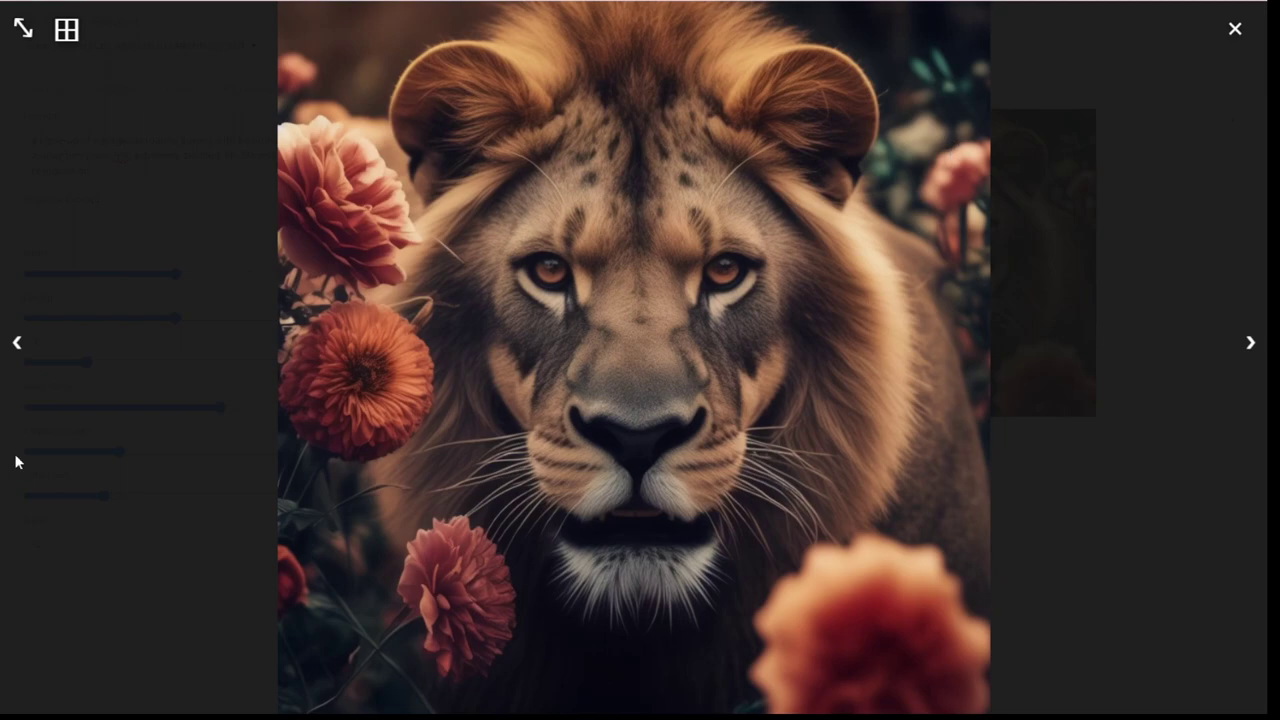
Close the full-size lion image and review the wording of the StableCascade lioness prompt from subject to flower background
{"action": "left_click", "coordinate": [1235, 28]}
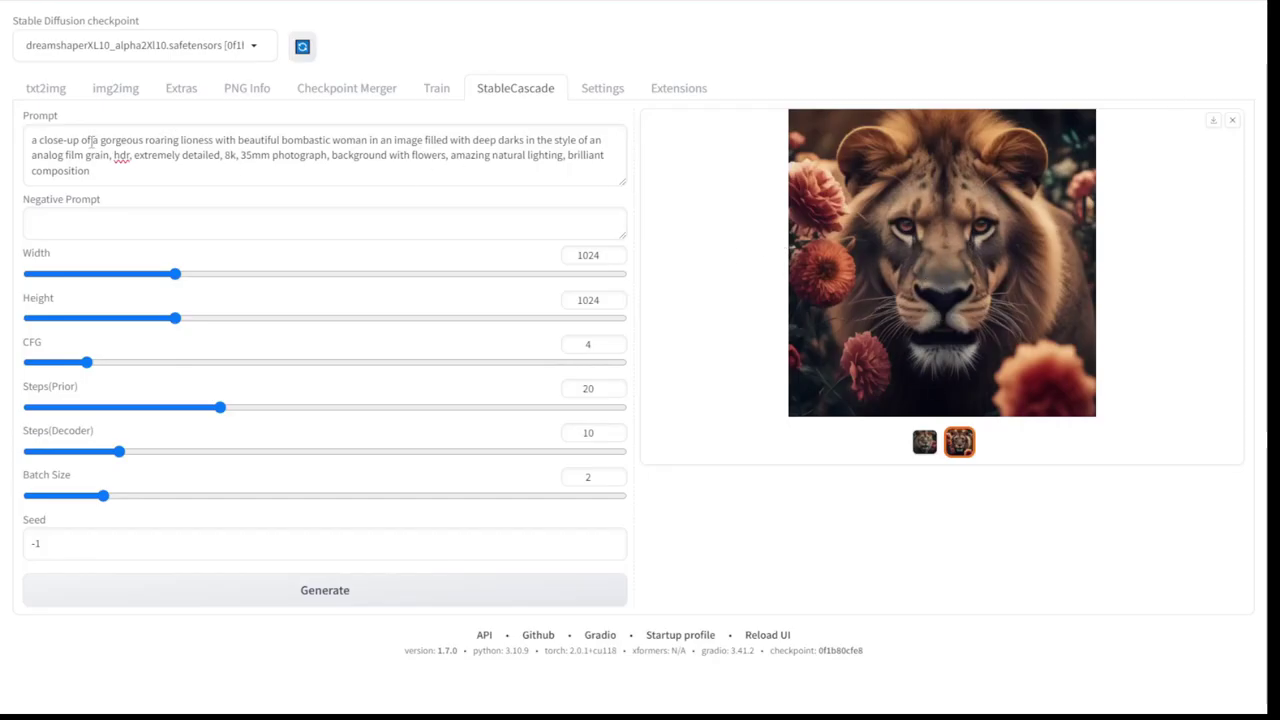
{"action": "left_click_drag", "start_coordinate": [72, 140], "coordinate": [340, 140]}
{"action": "left_click", "coordinate": [306, 140]}
{"action": "left_click", "coordinate": [363, 140]}
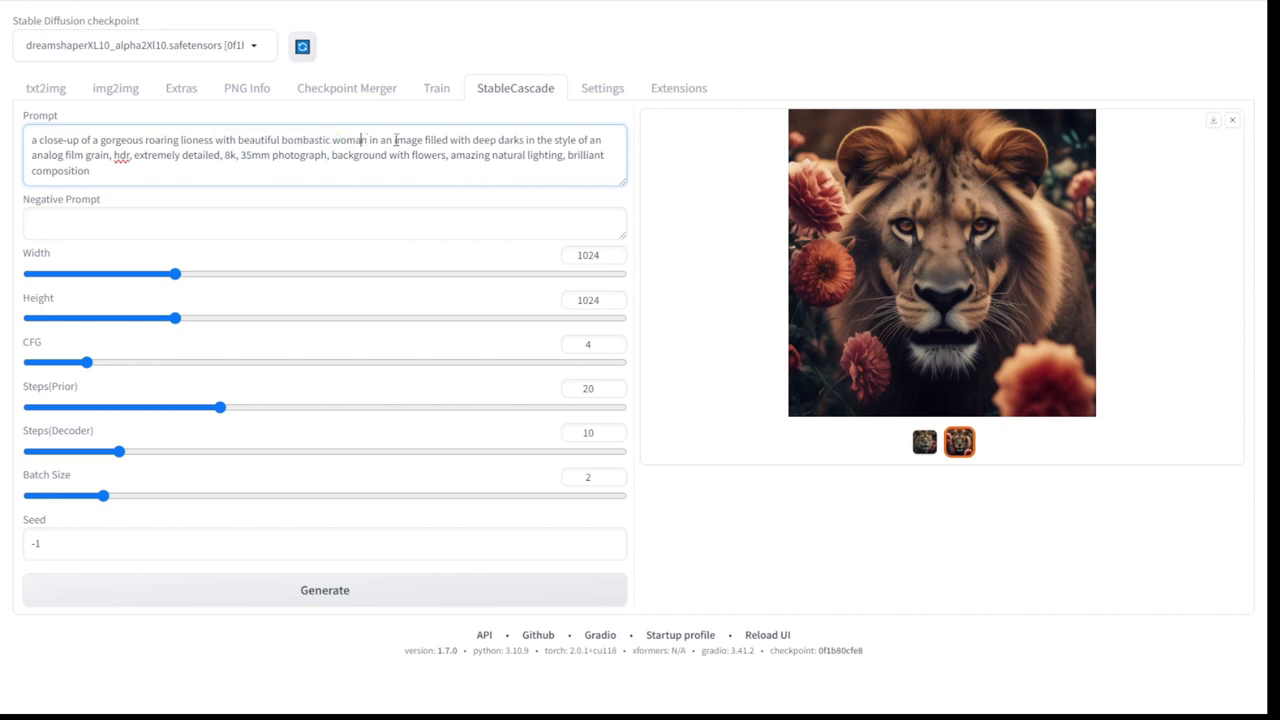
{"action": "left_click_drag", "start_coordinate": [473, 140], "coordinate": [601, 140]}
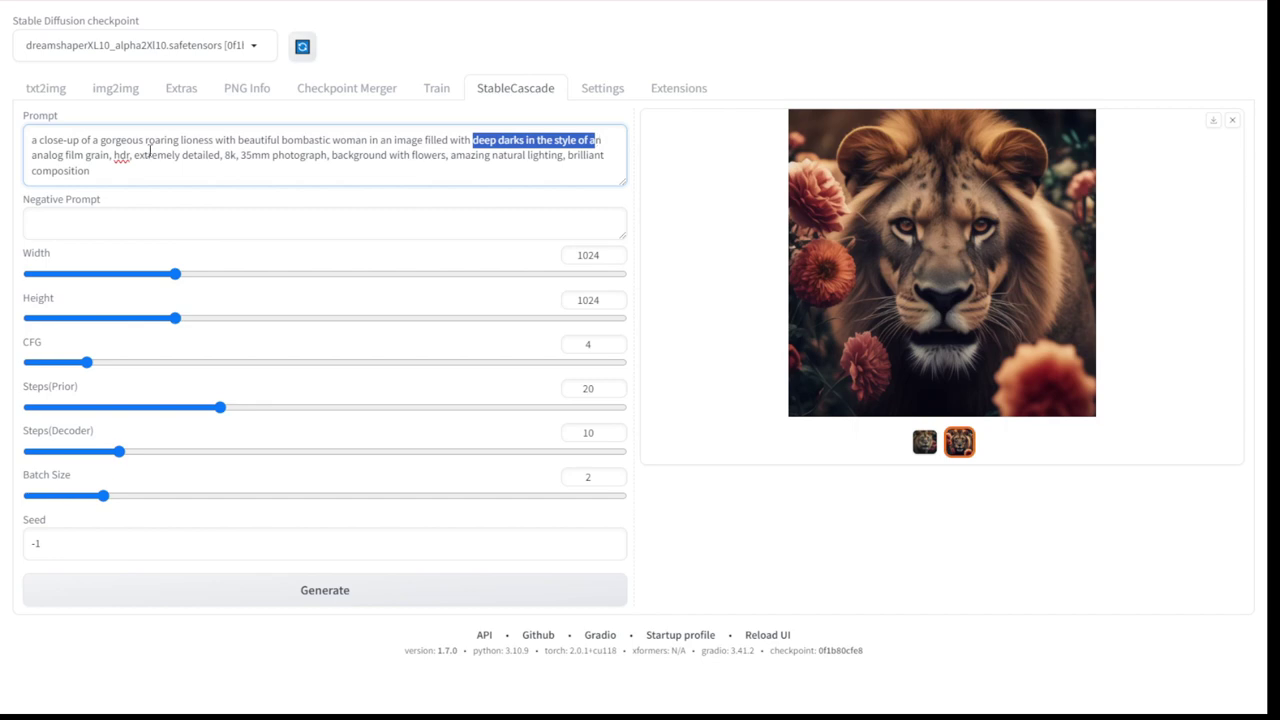
{"action": "left_click_drag", "start_coordinate": [332, 155], "coordinate": [449, 158]}
Replace the txt2img crocus prompt with the StableCascade lioness prompt and generate the images
{"action": "left_click", "coordinate": [45, 88]}
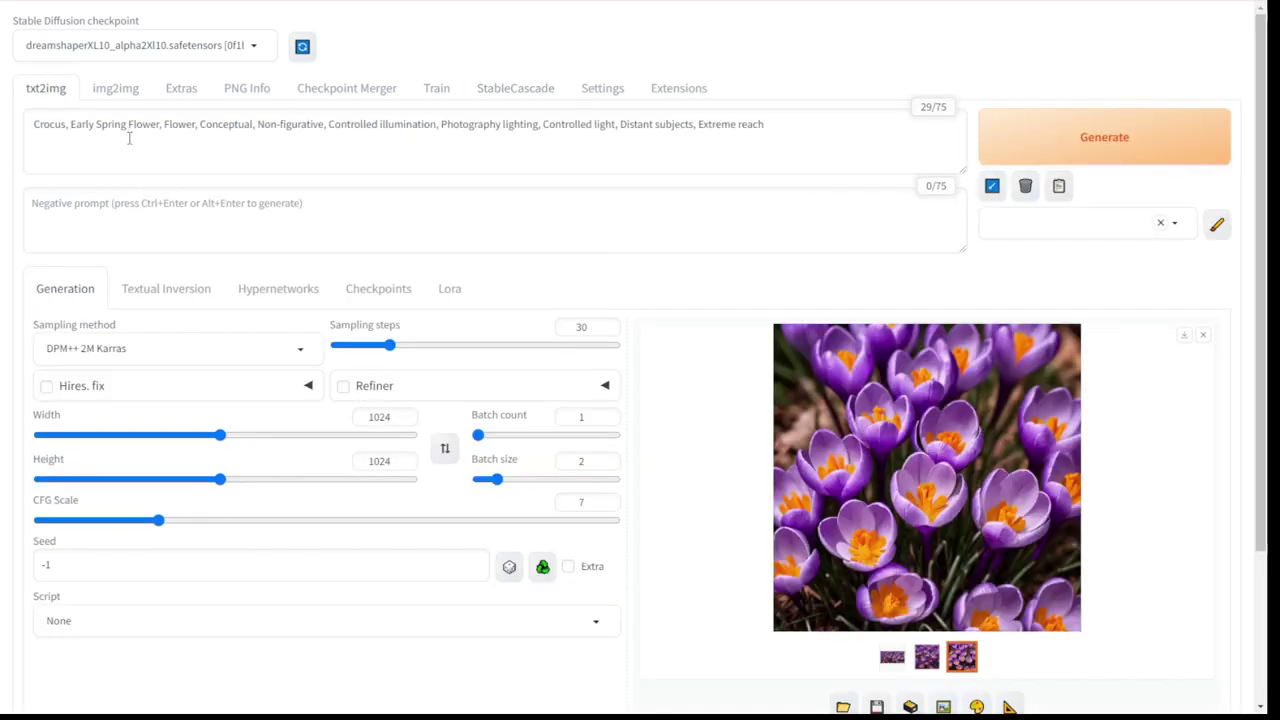
{"action": "left_click", "coordinate": [128, 124]}
{"action": "key", "text": "ctrl+a"}
{"action": "type", "text": "a close-up of a gorgeous roaring lioness with beautiful bombastic woman in an image filled with deep darks in the style of an analog film grain, hdr, extremely detailed, 8k, 35mm photograph, background with flowers, amazing natural lighting, brilliant composition"}
{"action": "left_click", "coordinate": [1046, 137]}
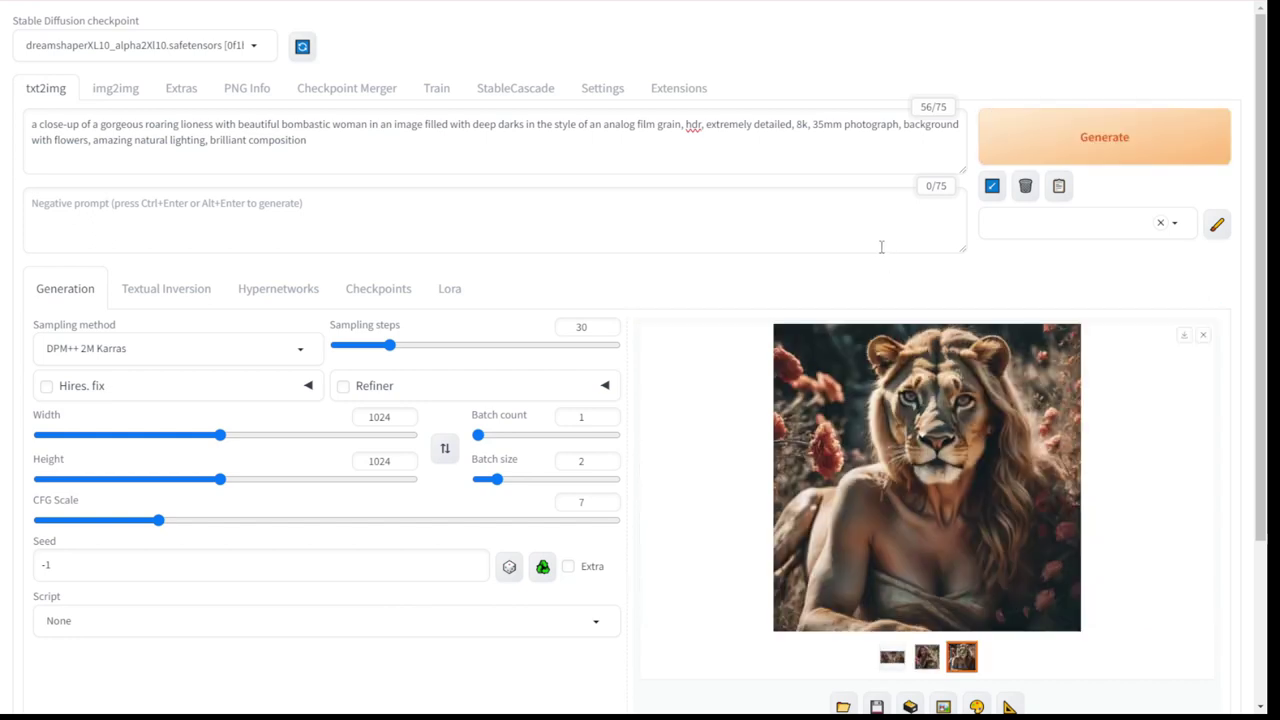
View both txt2img lioness images at full size, the second one first
{"action": "left_click", "coordinate": [1010, 418]}
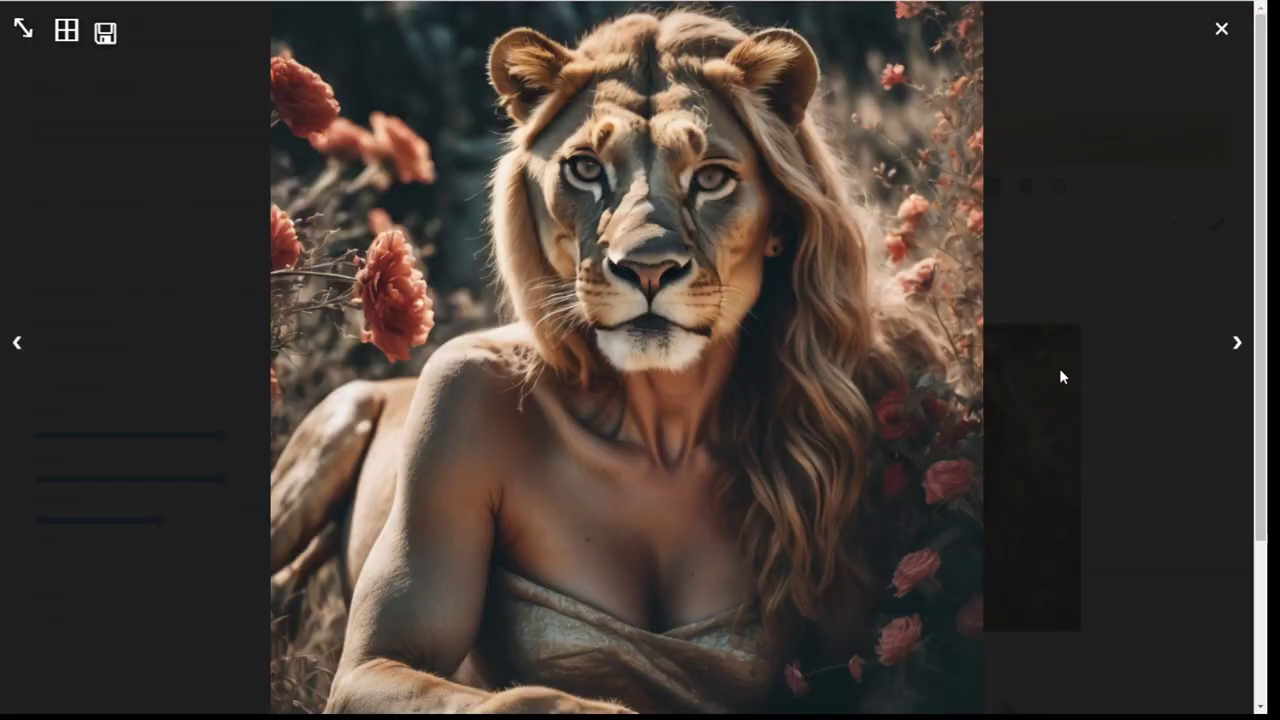
{"action": "left_click", "coordinate": [1159, 197]}
{"action": "left_click", "coordinate": [927, 652]}
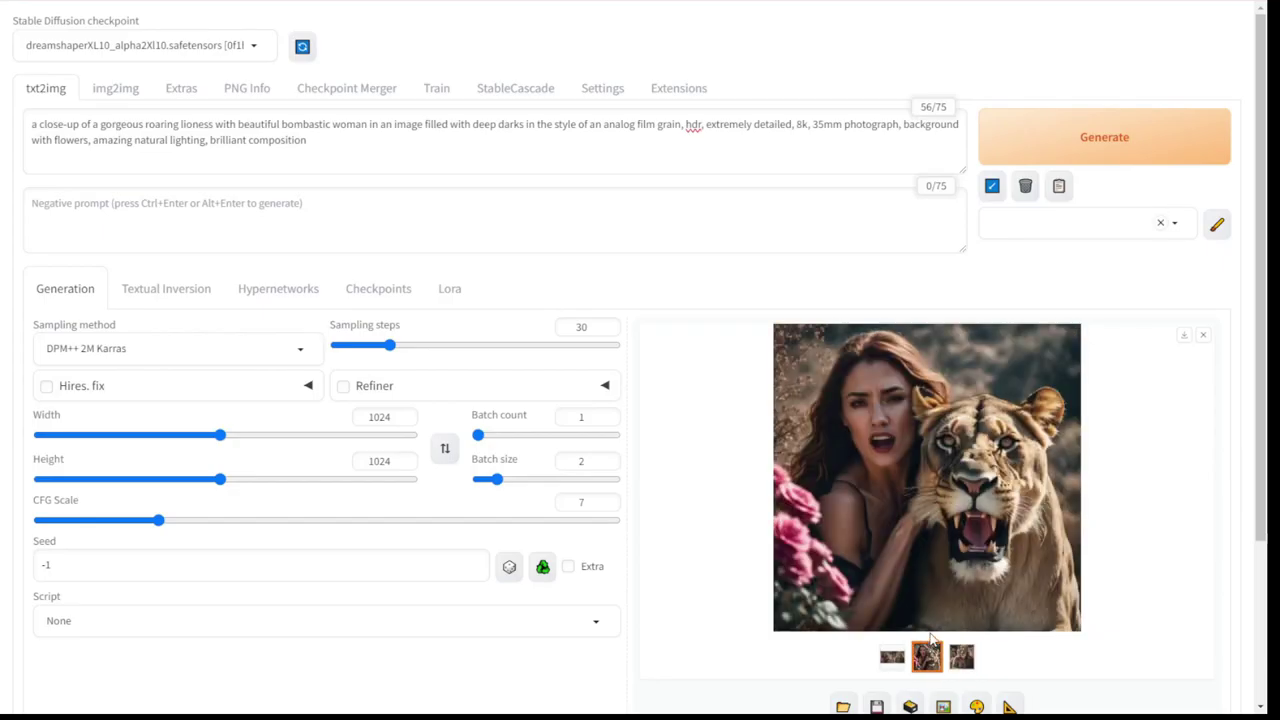
{"action": "left_click", "coordinate": [1033, 450]}
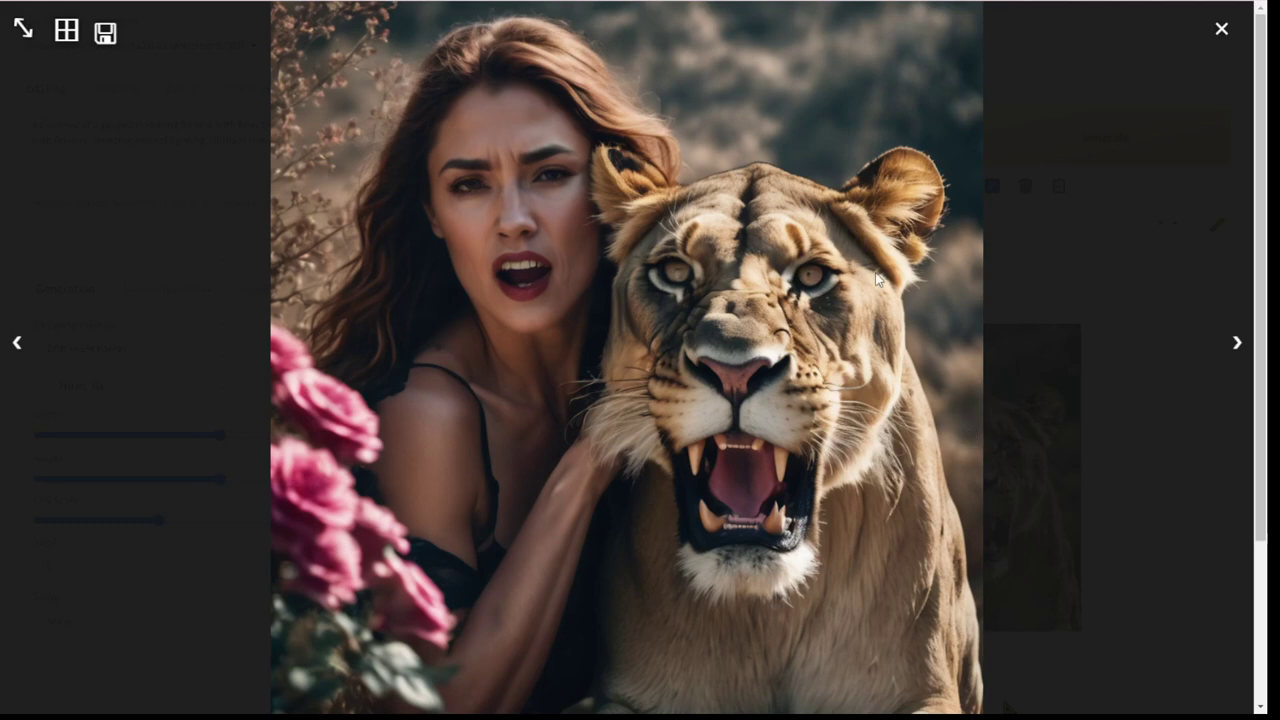
{"action": "left_click", "coordinate": [1209, 182]}
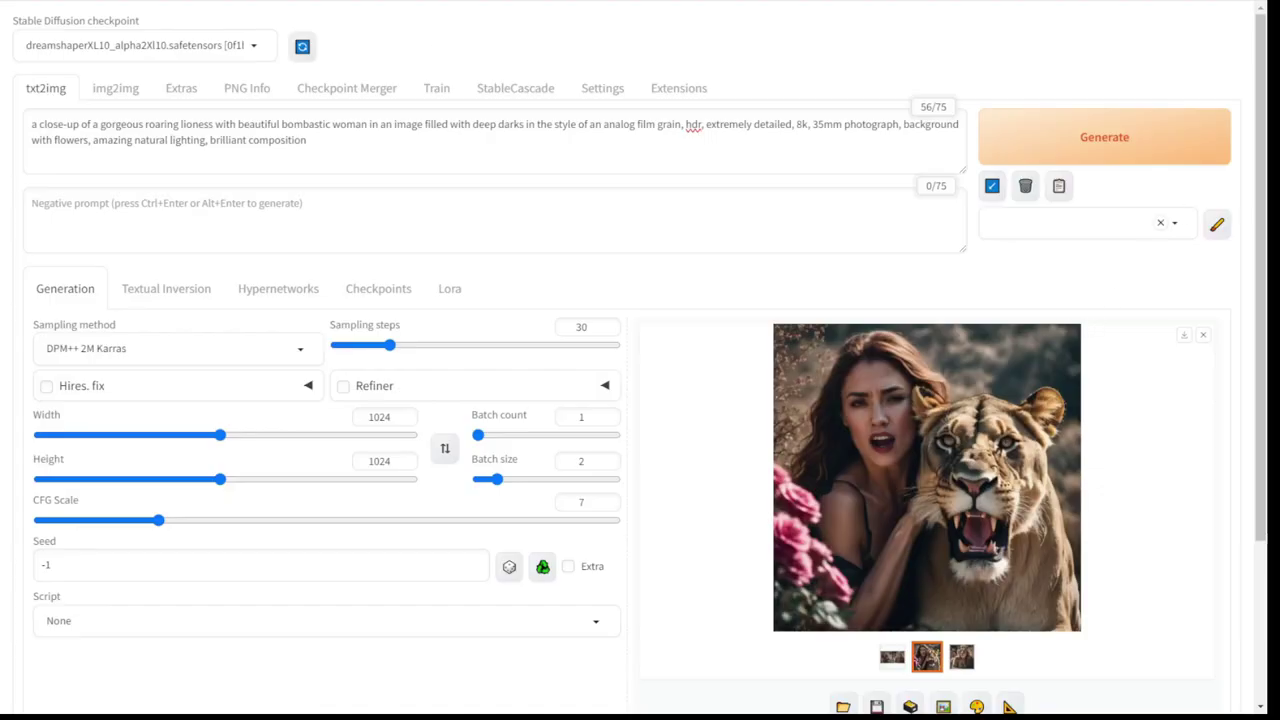
Generate the lioness images again in StableCascade with the same prompt and show the first result
{"action": "left_click", "coordinate": [512, 92]}
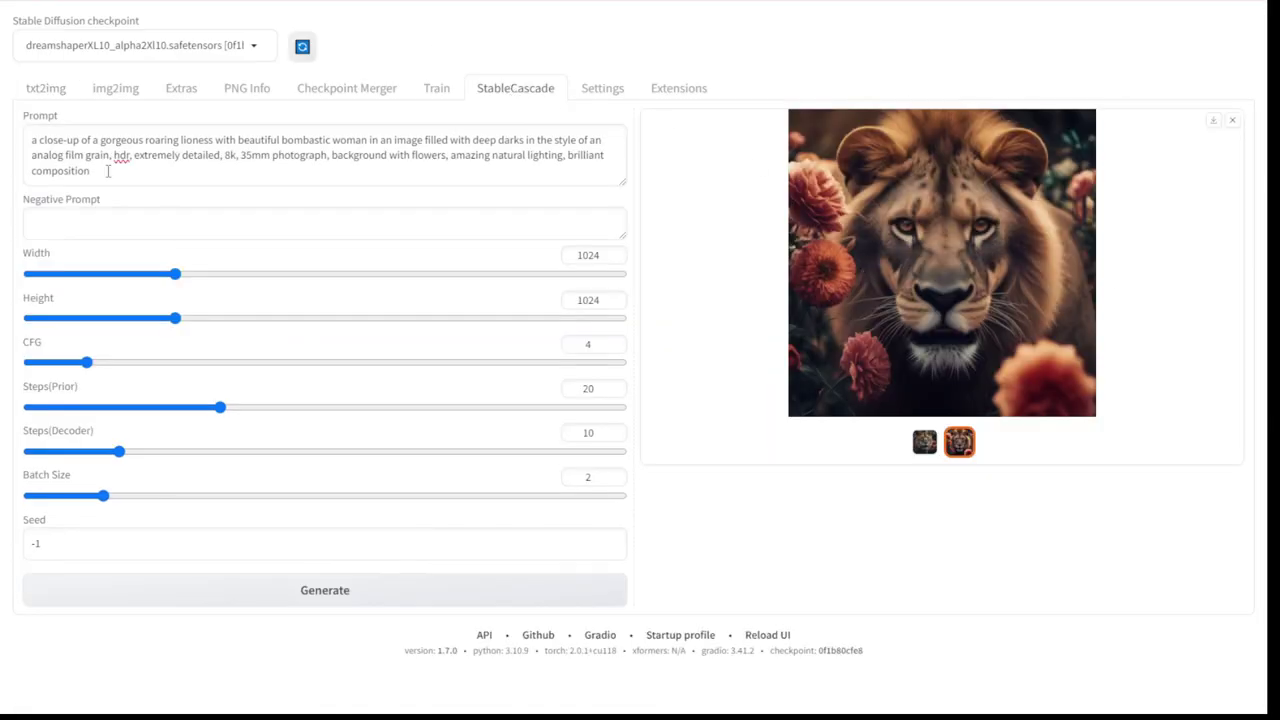
{"action": "left_click", "coordinate": [370, 594]}
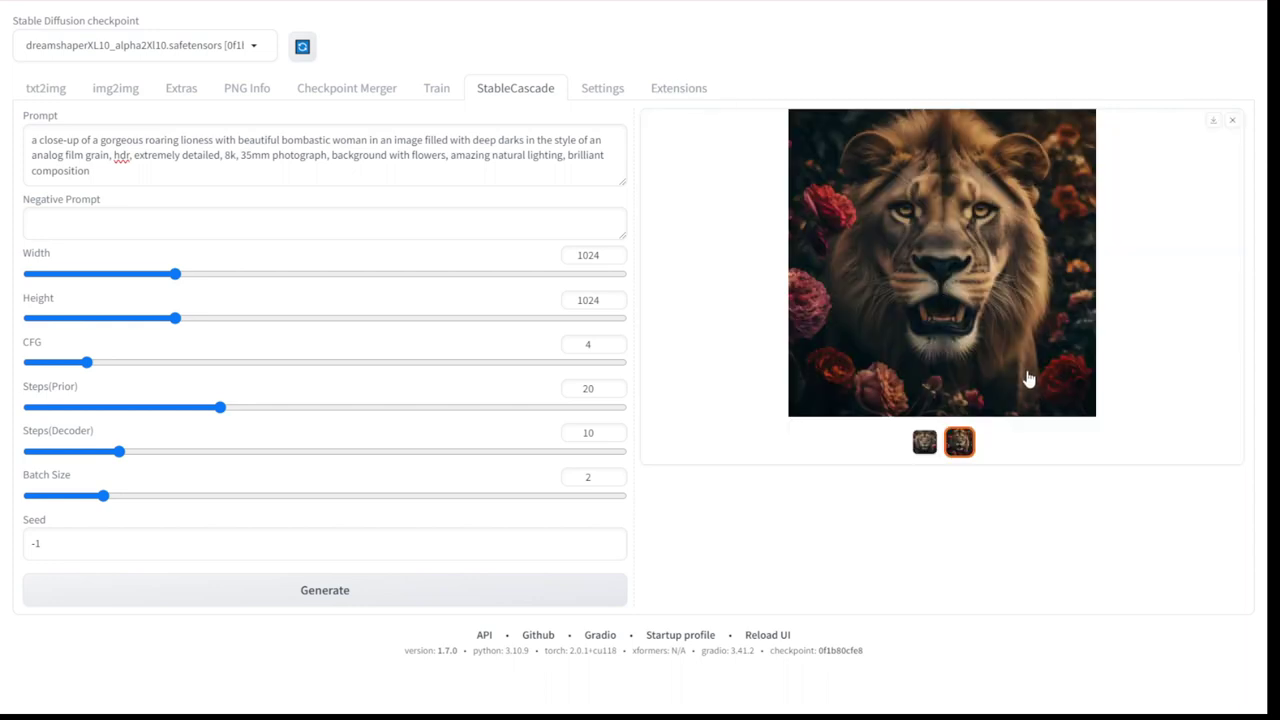
{"action": "left_click", "coordinate": [922, 443]}
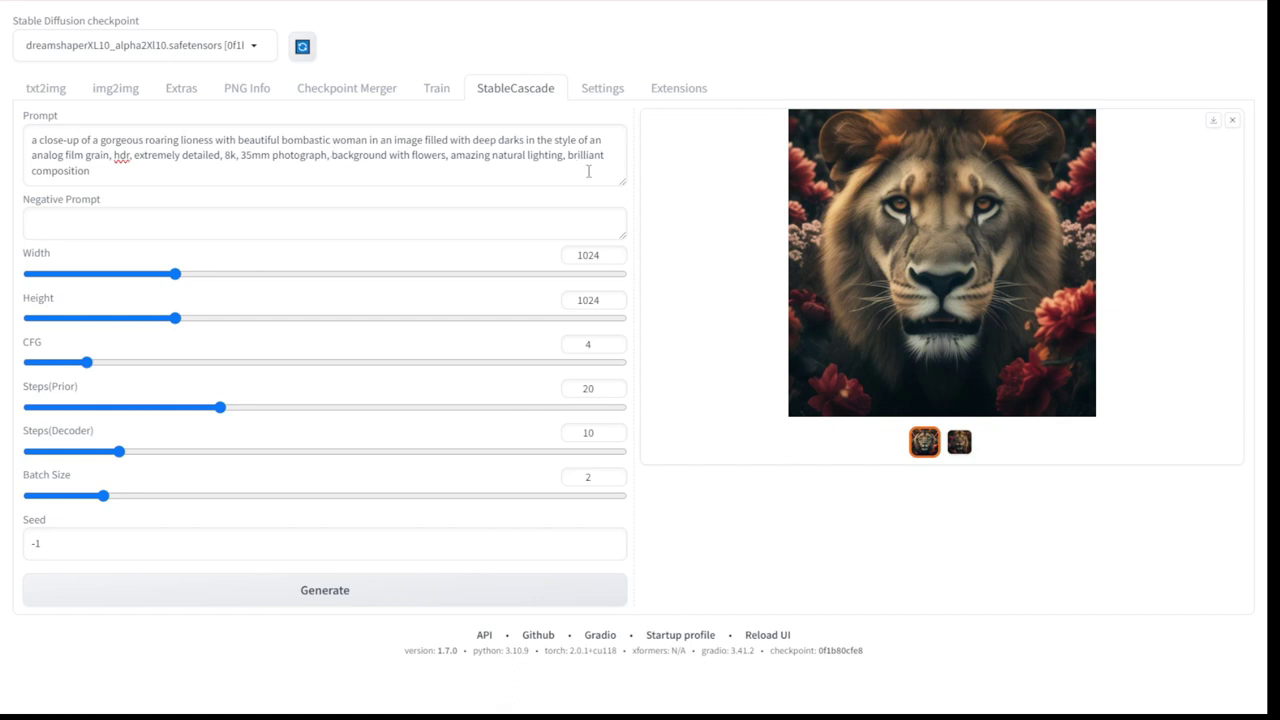
Delete the word "bombastic" from the StableCascade lioness prompt
{"action": "double_click", "coordinate": [306, 140]}
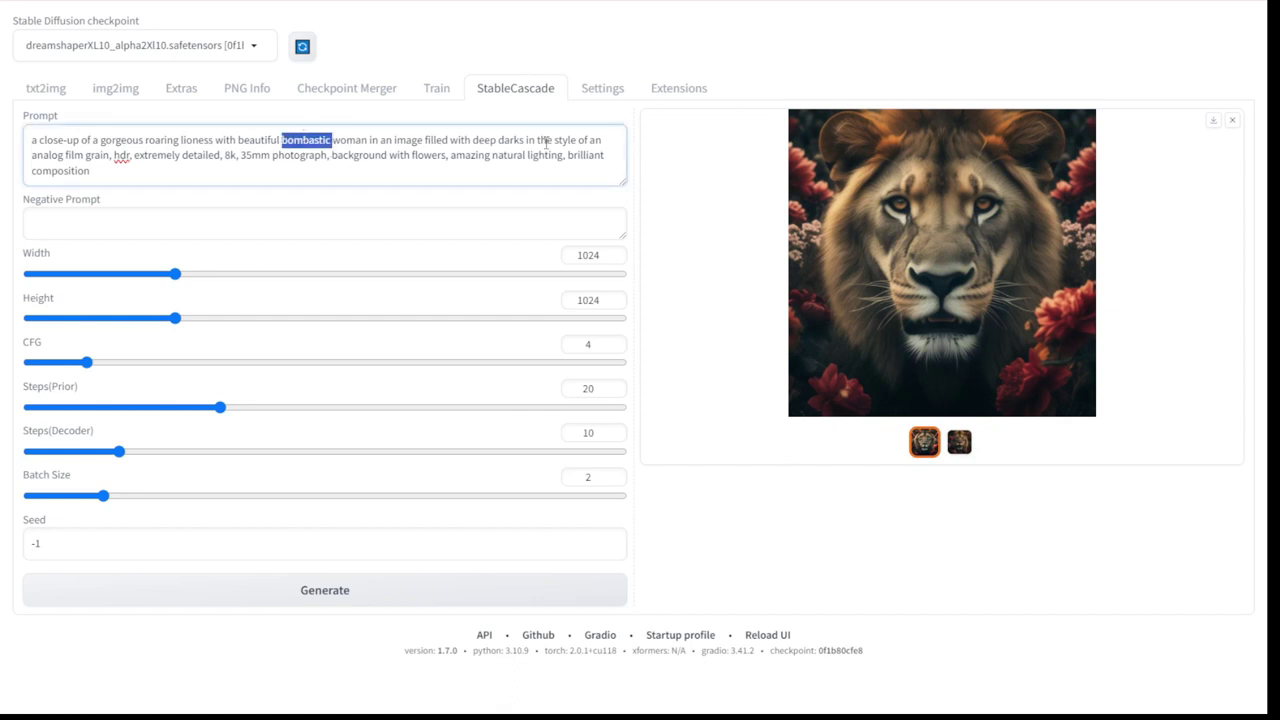
{"action": "key", "text": "BackSpace"}
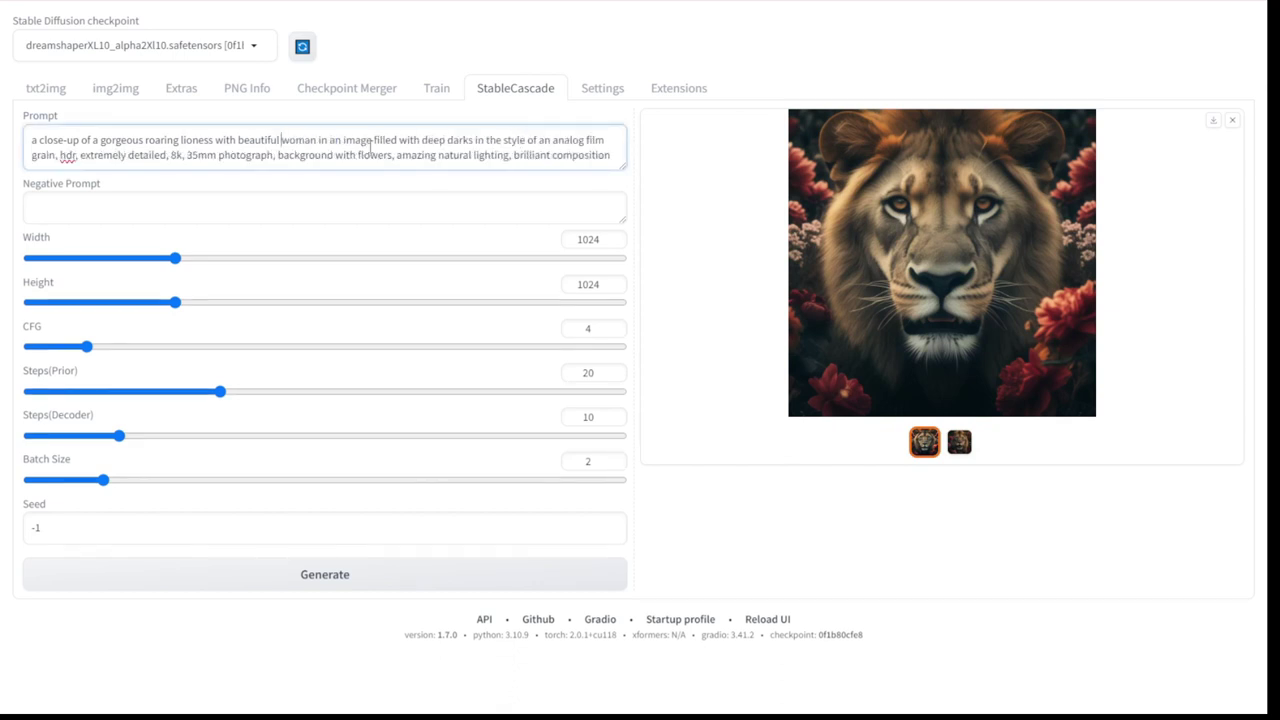
{"action": "left_click_drag", "start_coordinate": [318, 141], "coordinate": [446, 141]}
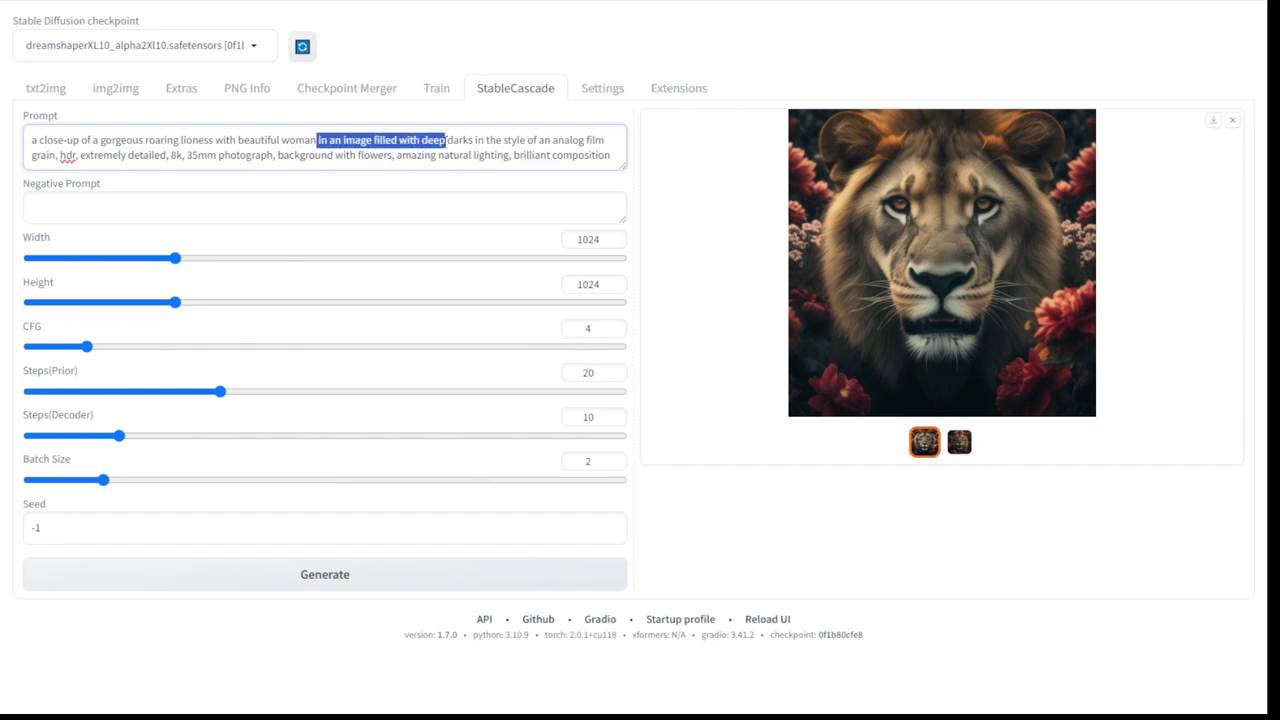
{"action": "left_click", "coordinate": [943, 220]}
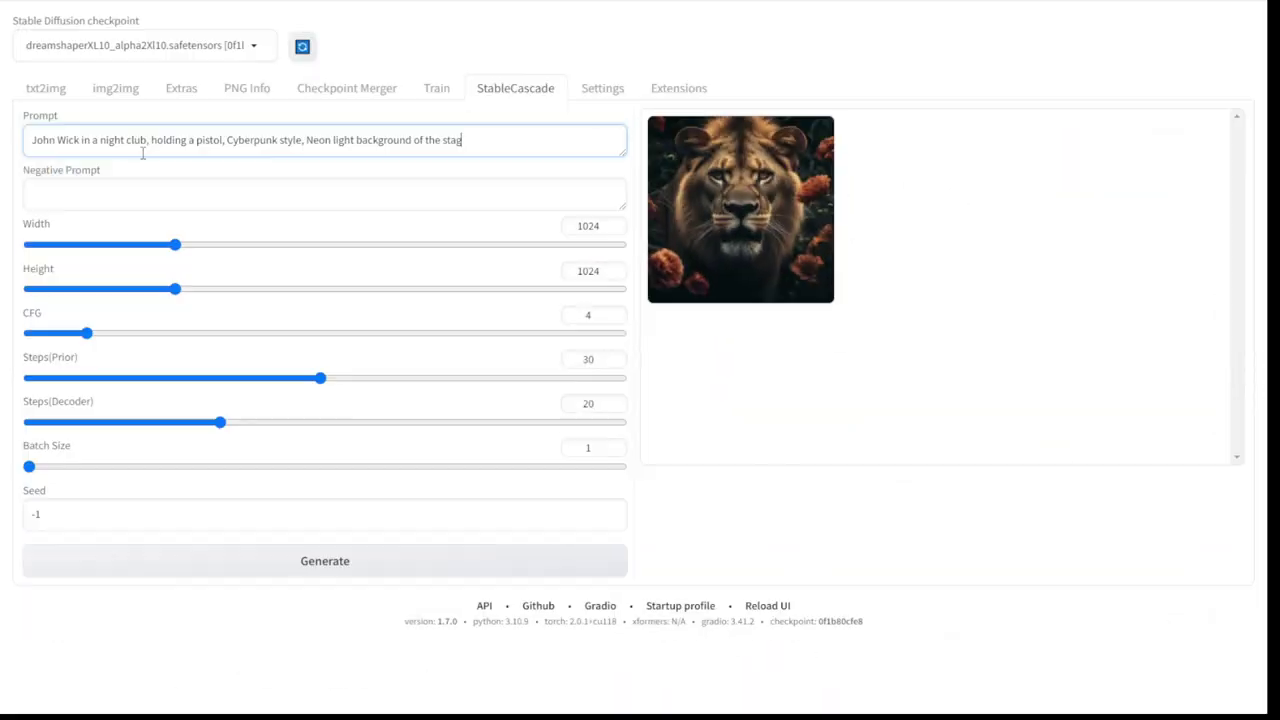
Complete the StableCascade prompt "John Wick in a night club, holding a pistol, Cyberpunk style, Neon light background of the stage" and generate the image
{"action": "type", "text": "e"}
{"action": "left_click", "coordinate": [317, 566]}
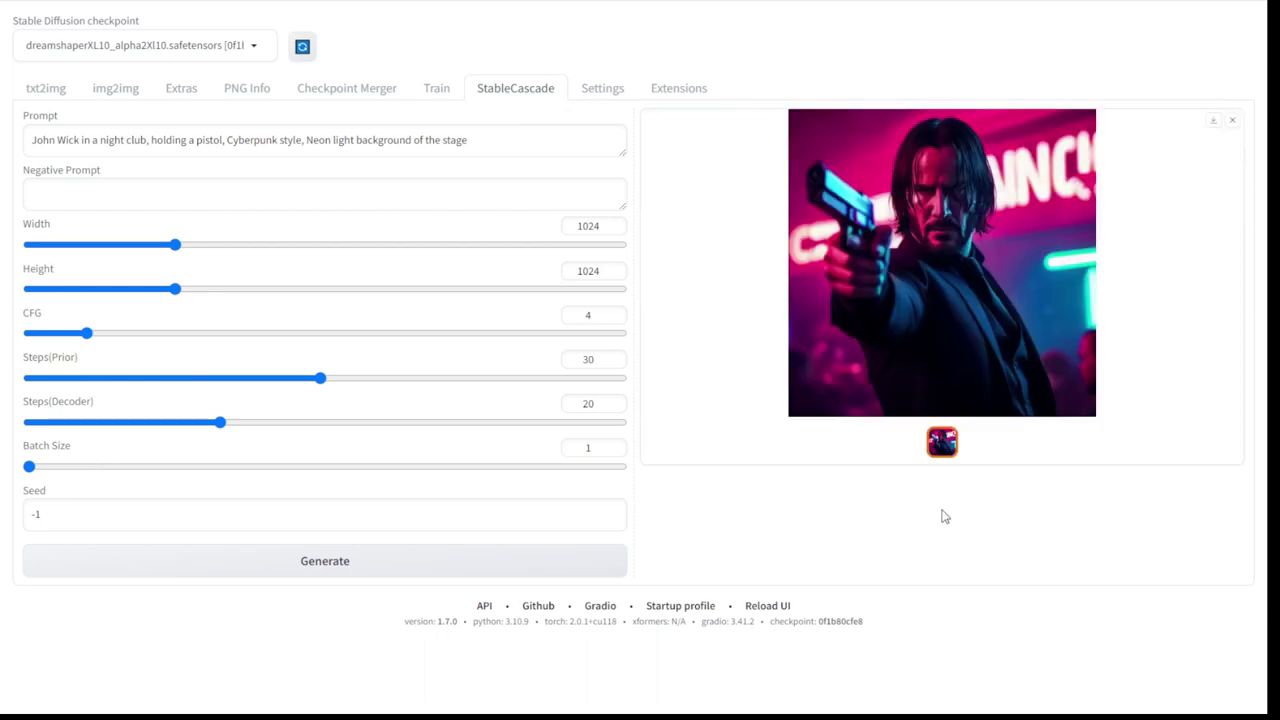
View the generated image of John Wick holding a pistol at full size
{"action": "left_click", "coordinate": [1008, 217]}
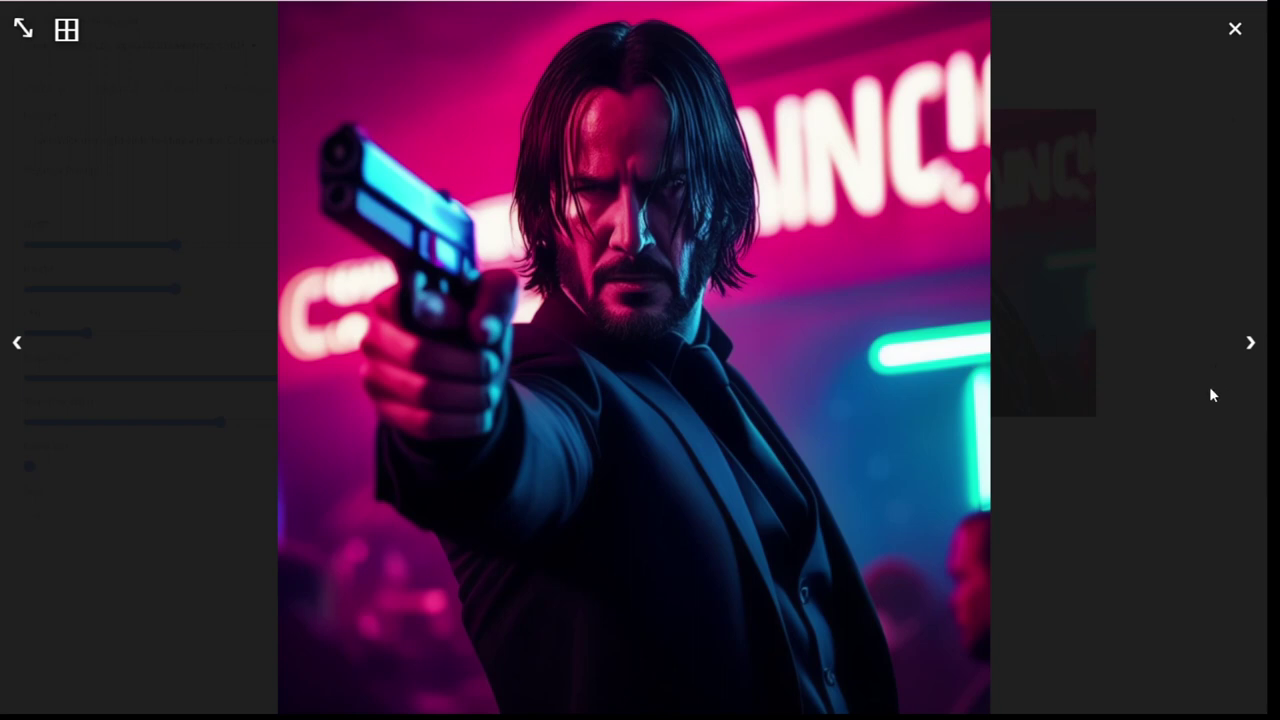
{"action": "left_click", "coordinate": [1113, 484]}
Replace the pistol in the prompt with "banner , banner text "Buy Me A Drink "", generate the image and view it at full size
{"action": "type", "text": "banner , banner text \"Buy Me Adrink \", Cyberpunk style, Neon light background of the stage"}
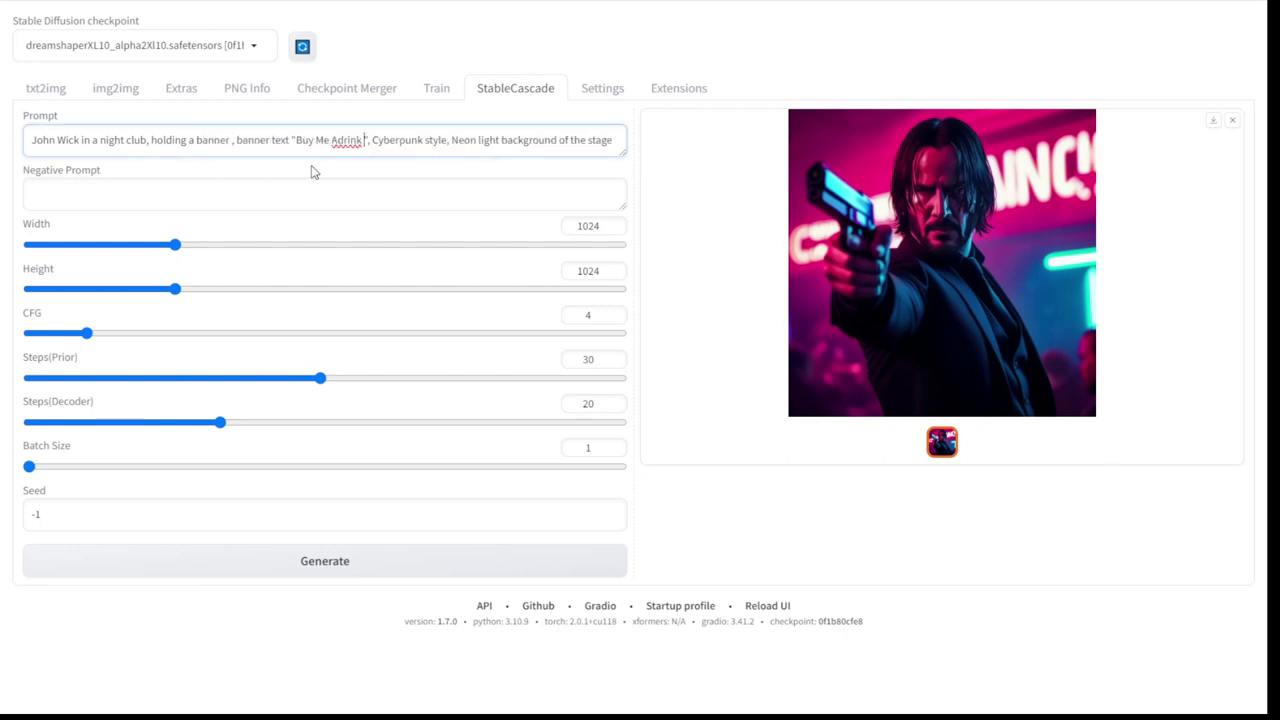
{"action": "key", "text": "Left"}
{"action": "key", "text": "Left"}
{"action": "key", "text": "Left"}
{"action": "key", "text": "Left"}
{"action": "key", "text": "BackSpace"}
{"action": "type", "text": "D"}
{"action": "key", "text": "ctrl+Return"}
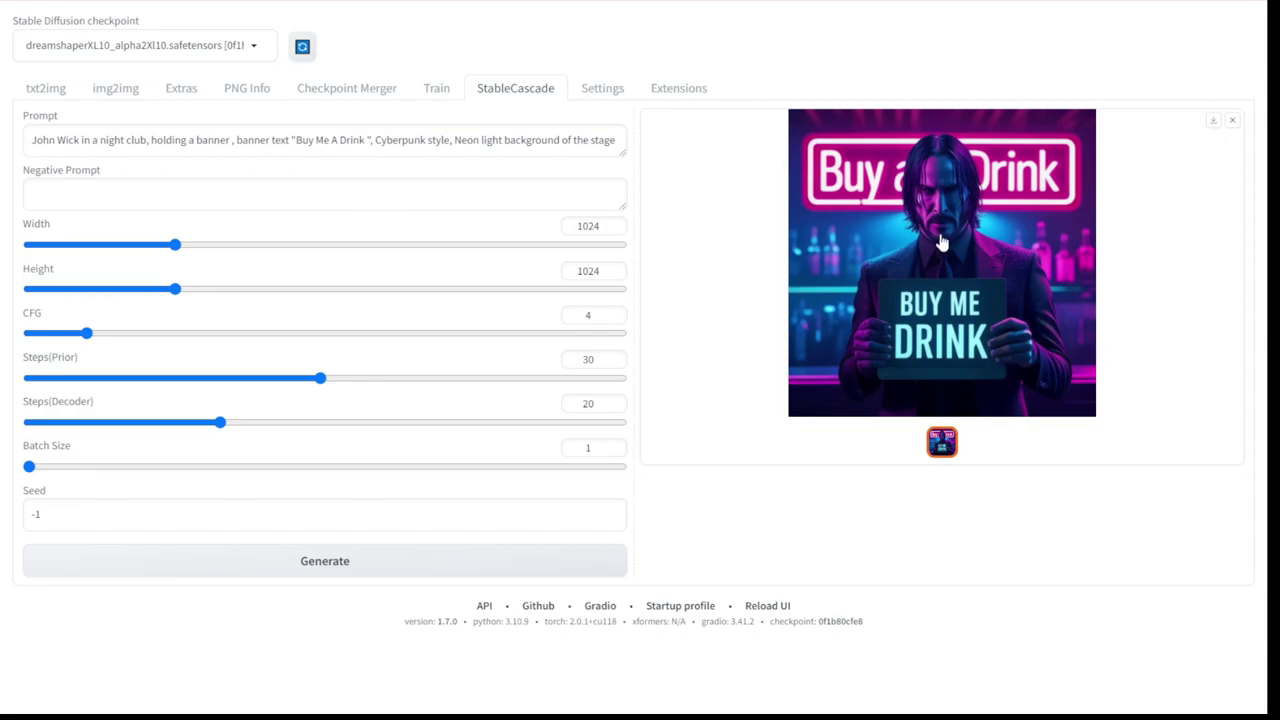
{"action": "left_click", "coordinate": [940, 240]}
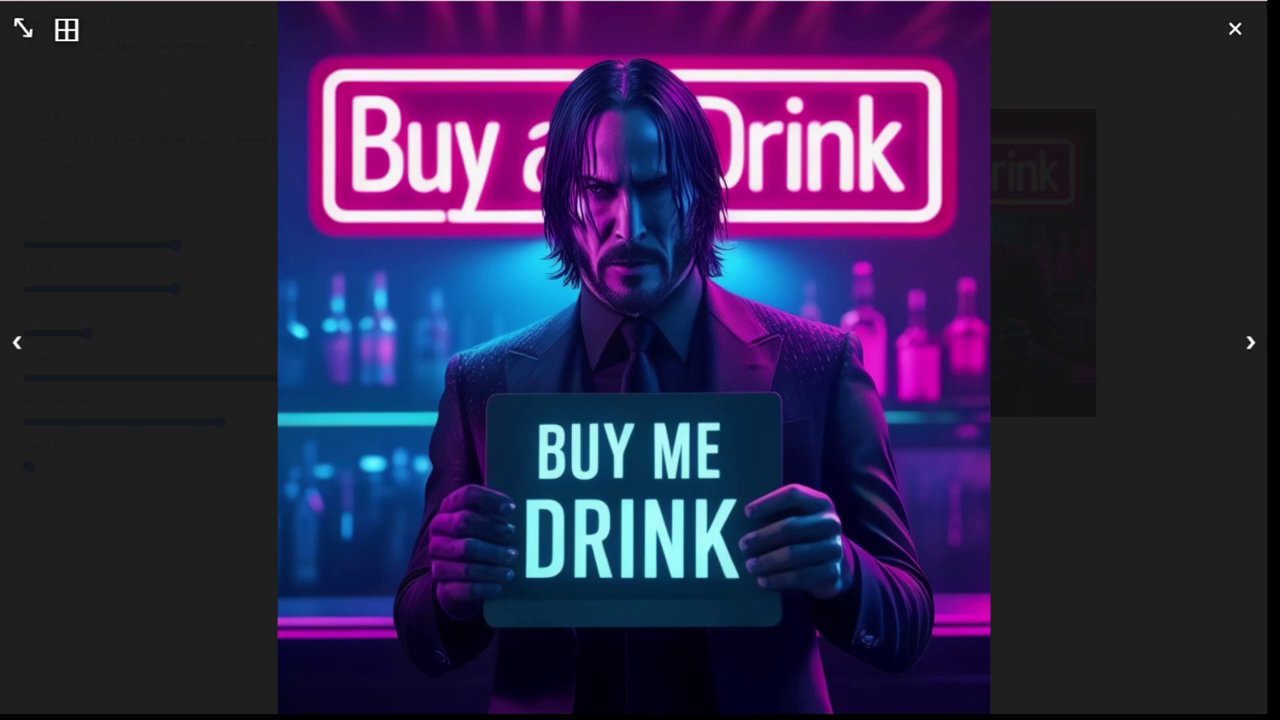
{"action": "key", "text": "Escape"}
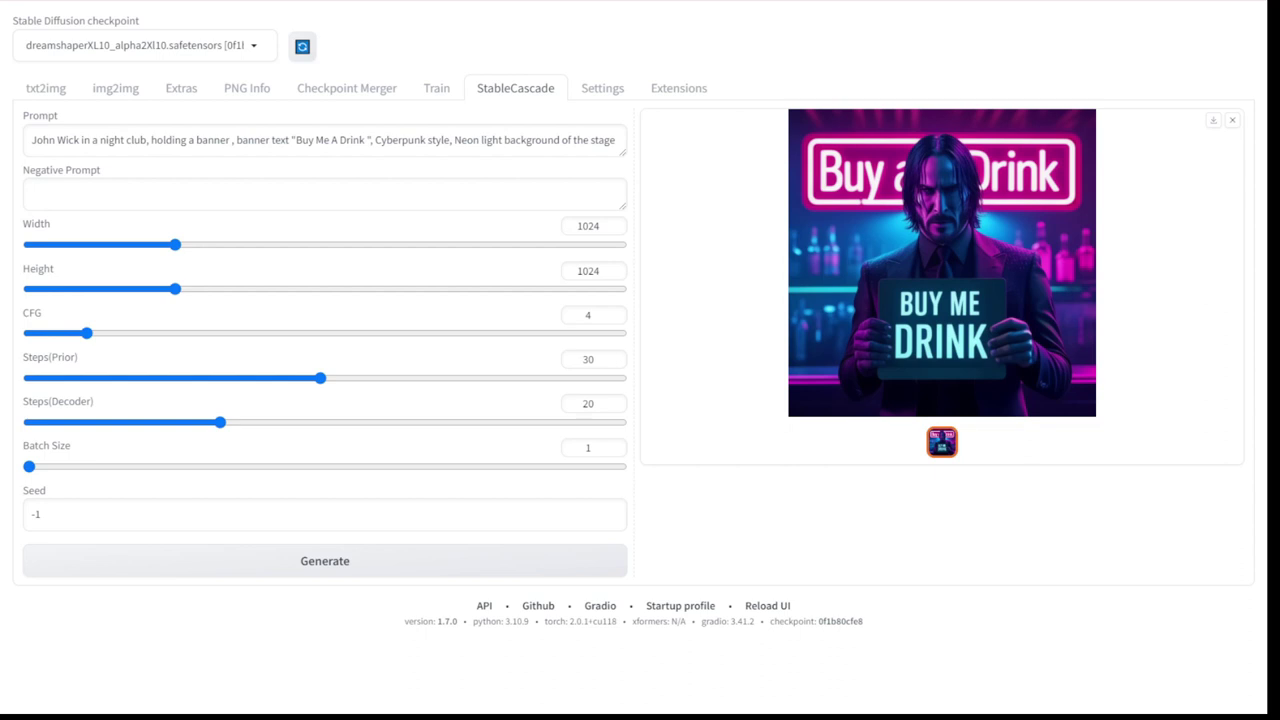
Insert "With A Beautiful Woman" after "John Wick" and "The Woman" before "holding a banner" in the prompt, and generate the image
{"action": "type", "text": "With A Beautiful Woman"}
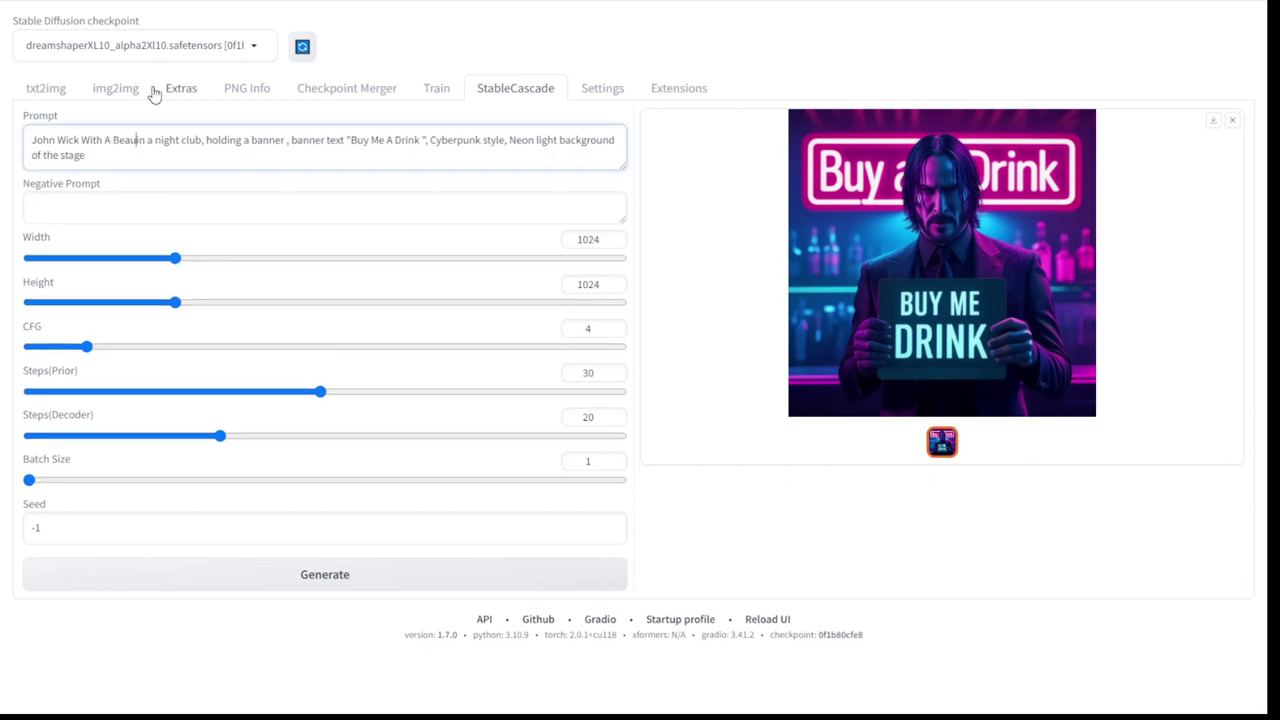
{"action": "left_click", "coordinate": [264, 140]}
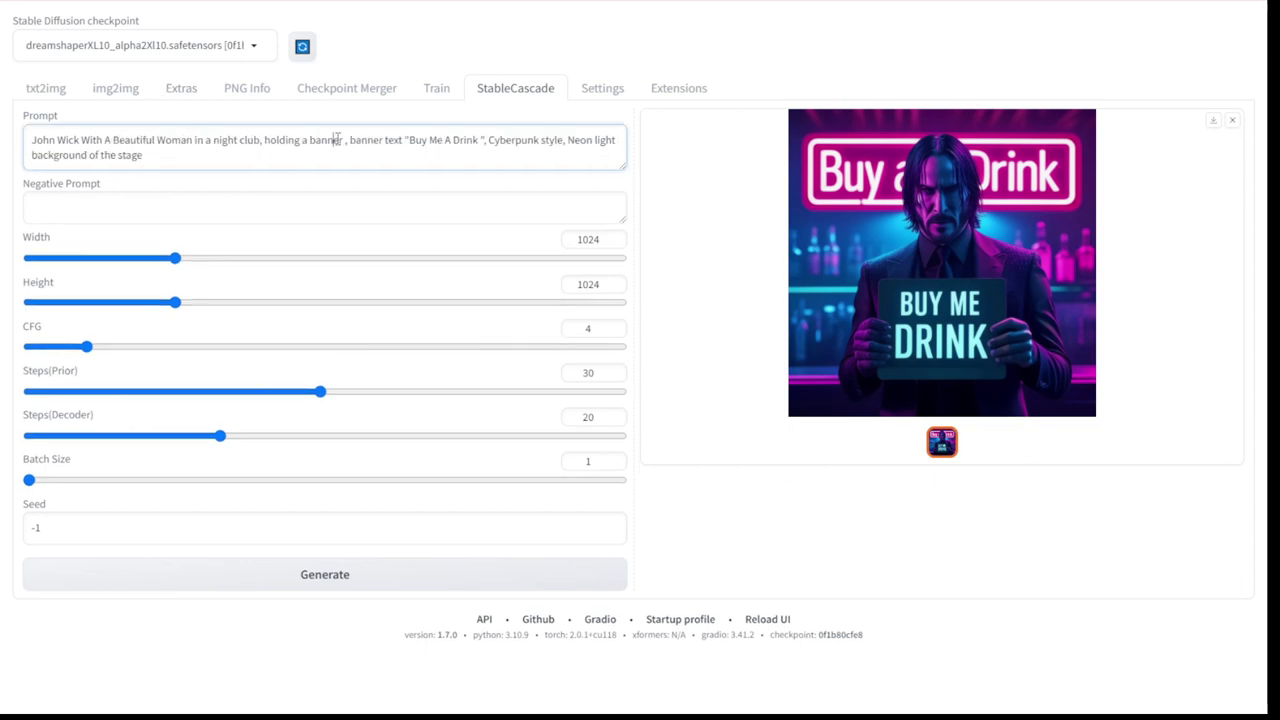
{"action": "type", "text": "The Woman"}
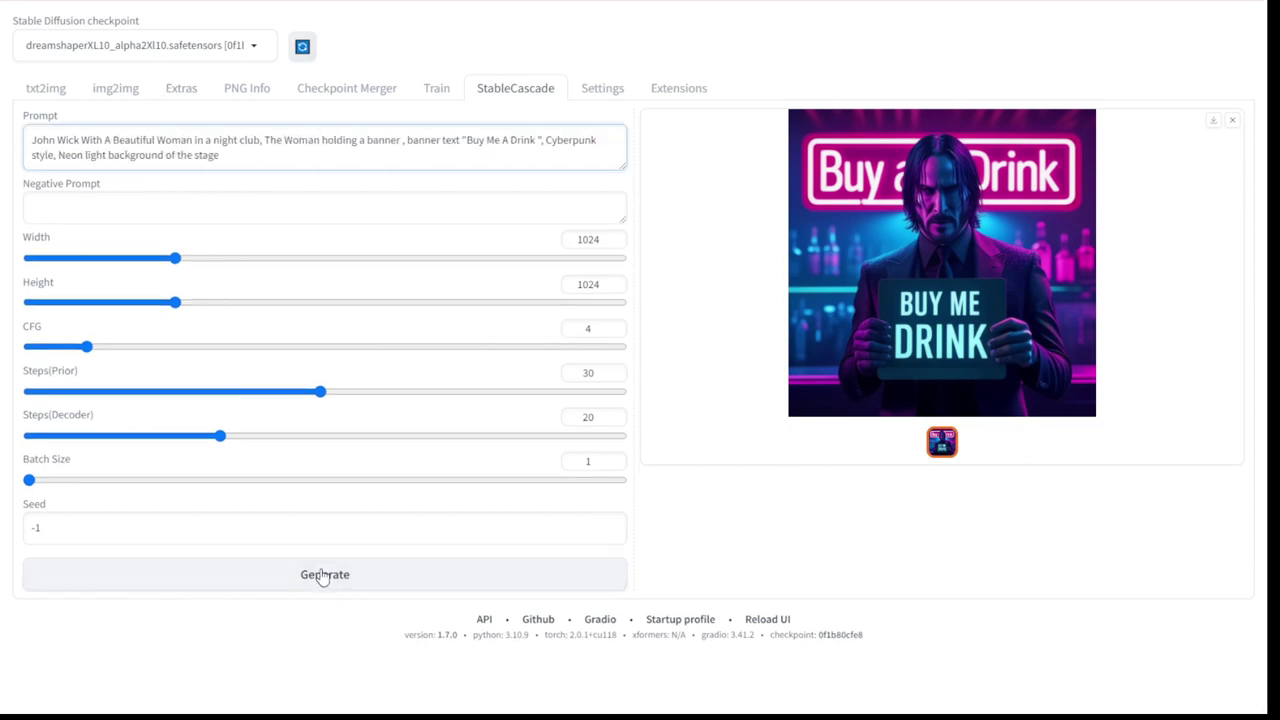
{"action": "left_click", "coordinate": [323, 574]}
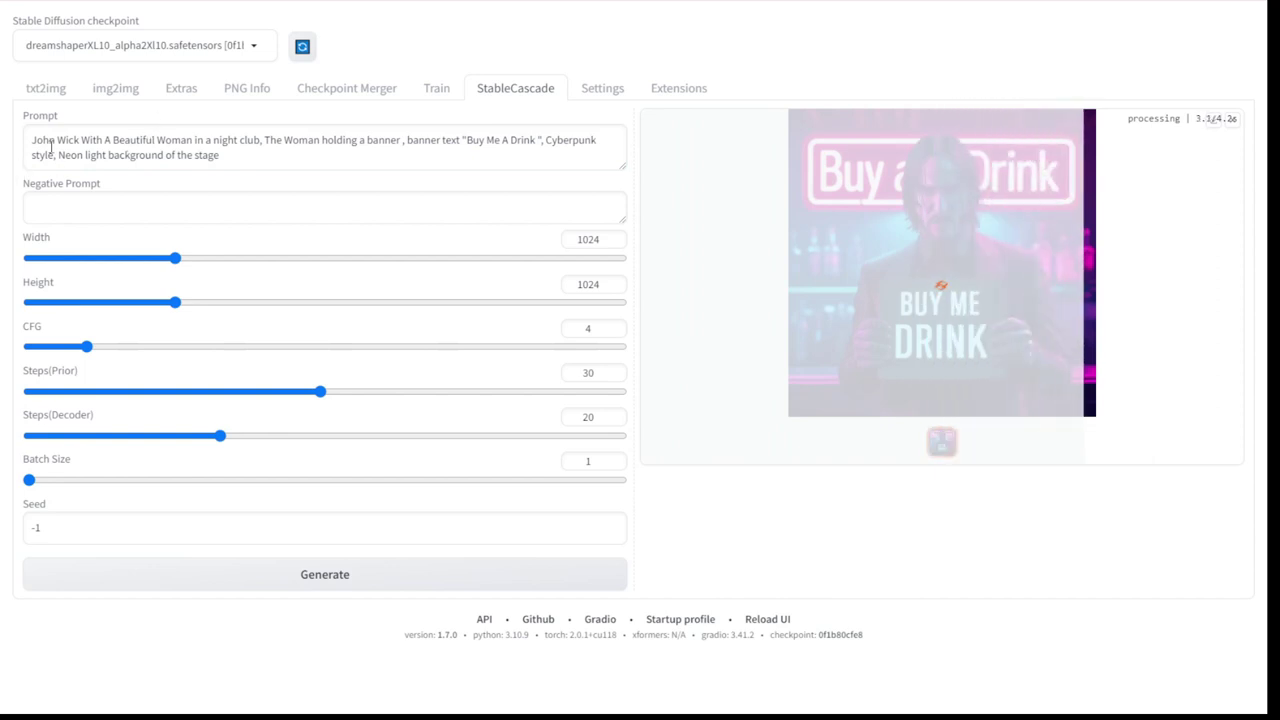
Review the John Wick, woman and night club wording in the prompt, and view the new image at full size
{"action": "left_click_drag", "start_coordinate": [56, 140], "coordinate": [240, 140]}
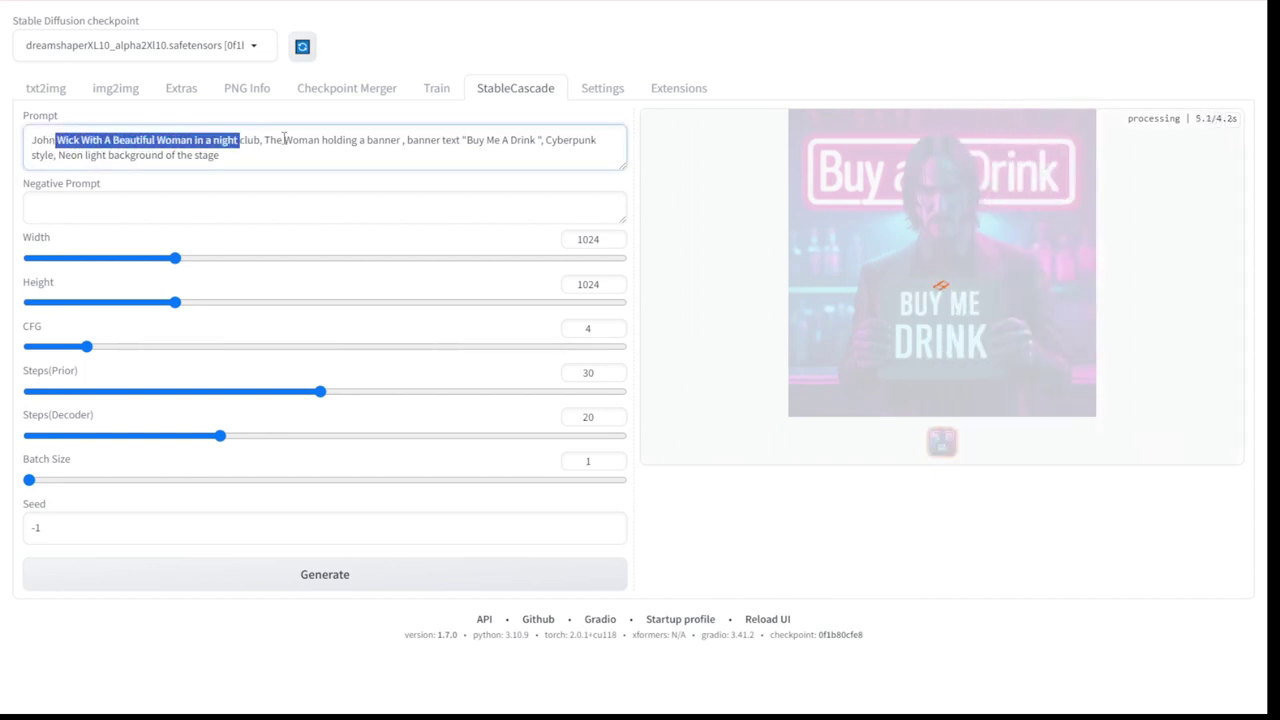
{"action": "left_click", "coordinate": [344, 158]}
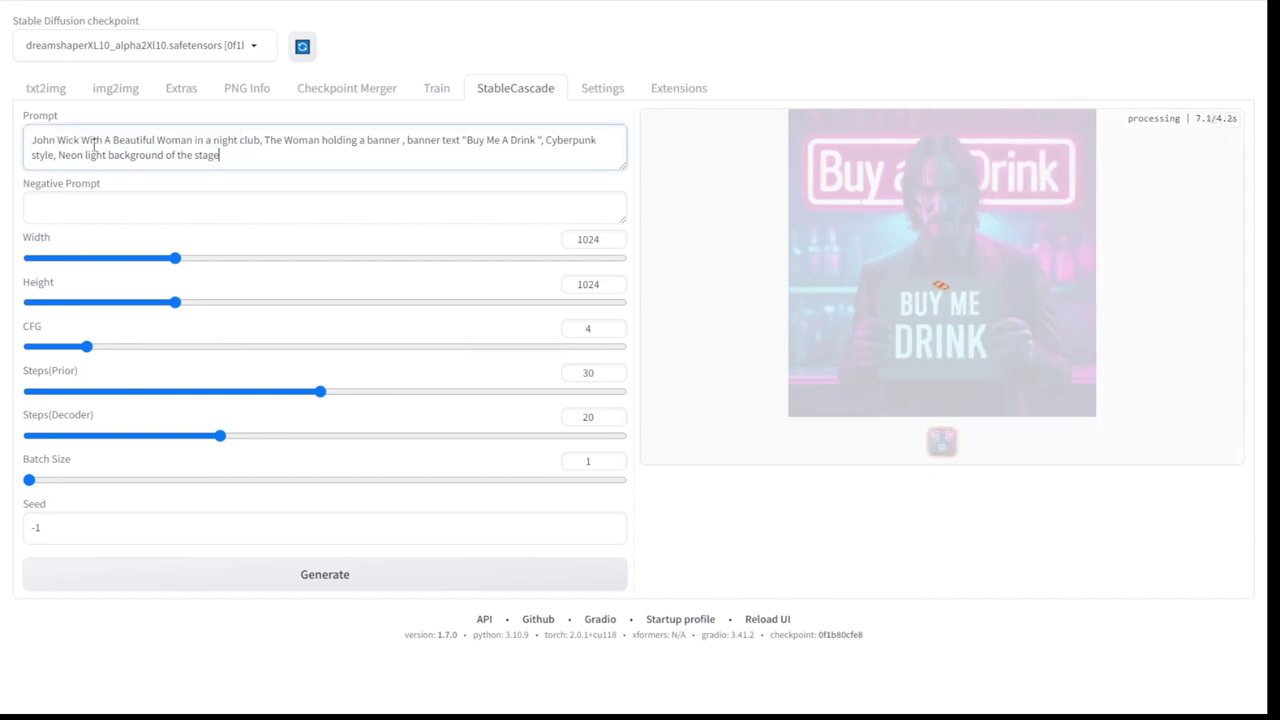
{"action": "left_click_drag", "start_coordinate": [32, 140], "coordinate": [81, 140]}
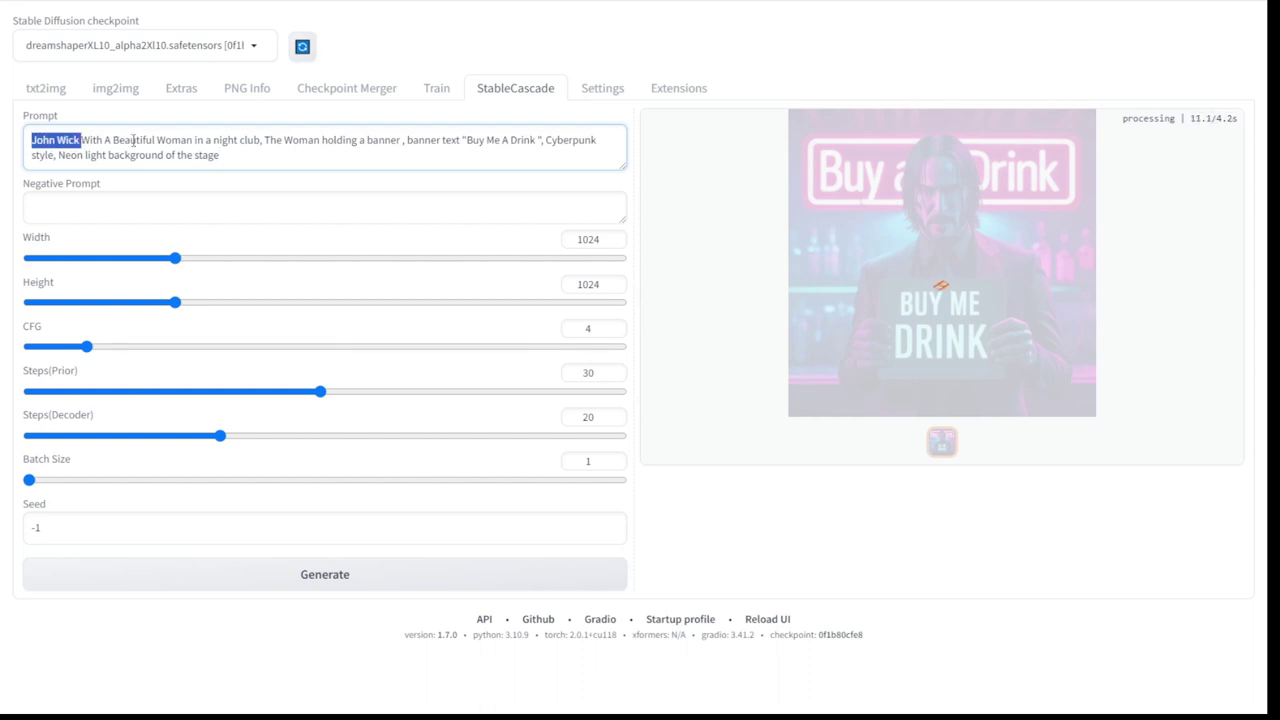
{"action": "left_click_drag", "start_coordinate": [123, 140], "coordinate": [254, 146]}
{"action": "left_click", "coordinate": [252, 152]}
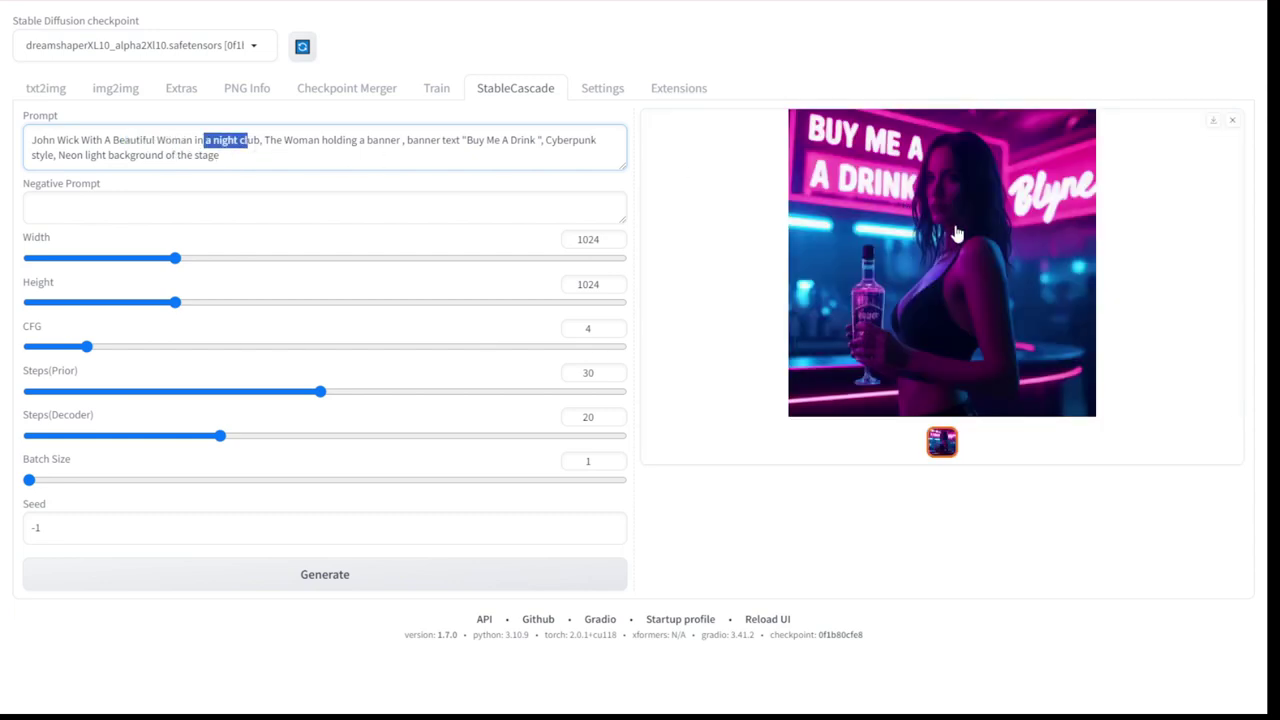
{"action": "left_click", "coordinate": [926, 254]}
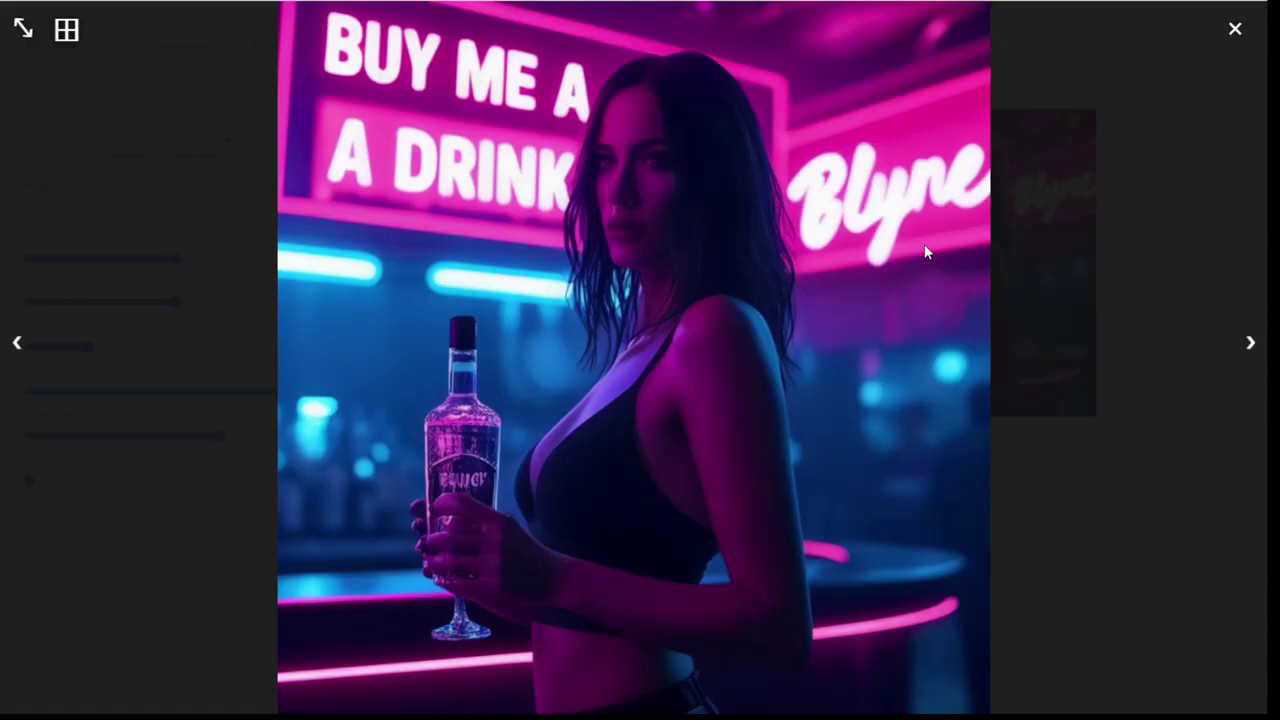
{"action": "left_click", "coordinate": [1163, 258]}
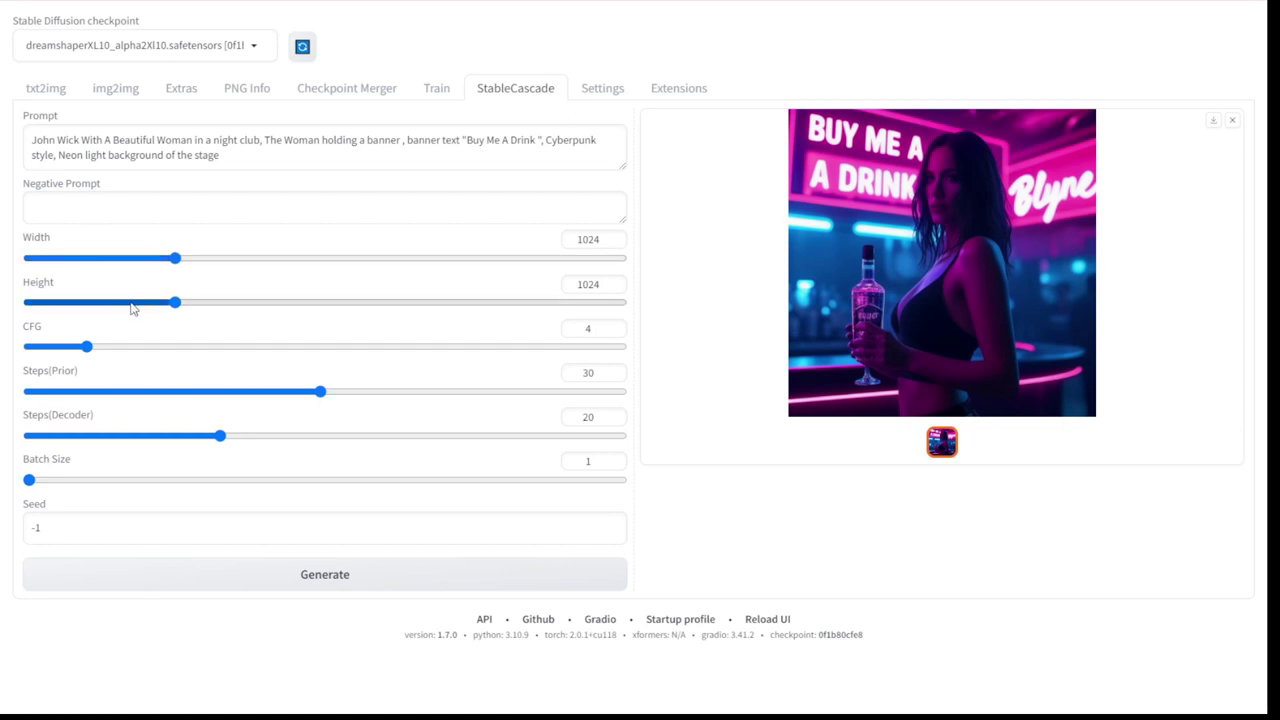
Try to generate the image with the width set to 1860
{"action": "left_click_drag", "start_coordinate": [175, 258], "coordinate": [254, 258]}
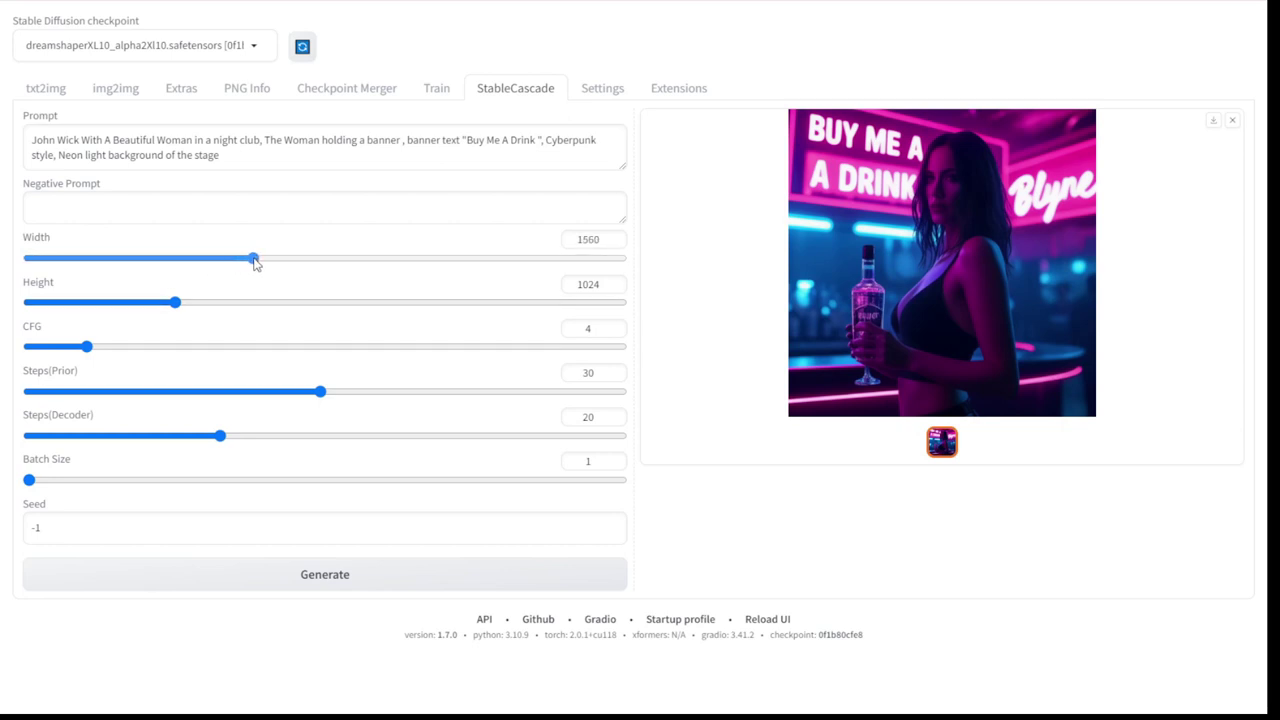
{"action": "double_click", "coordinate": [588, 239]}
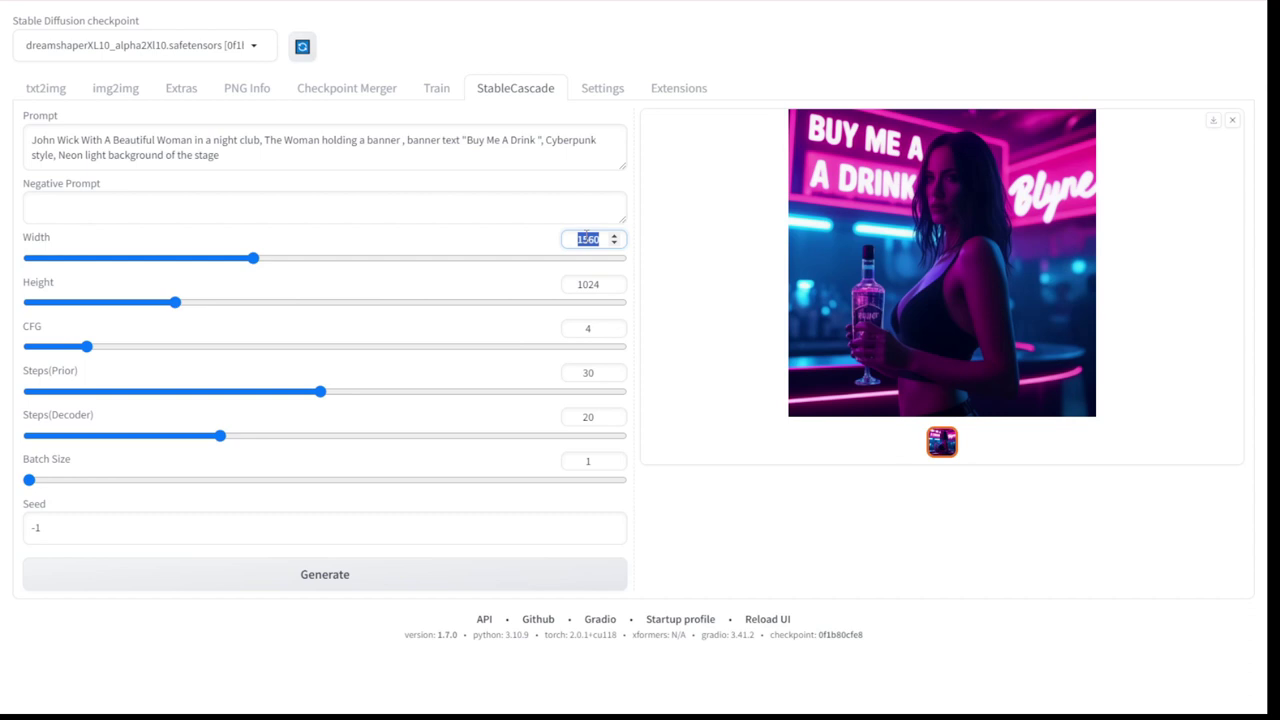
{"action": "type", "text": "18"}
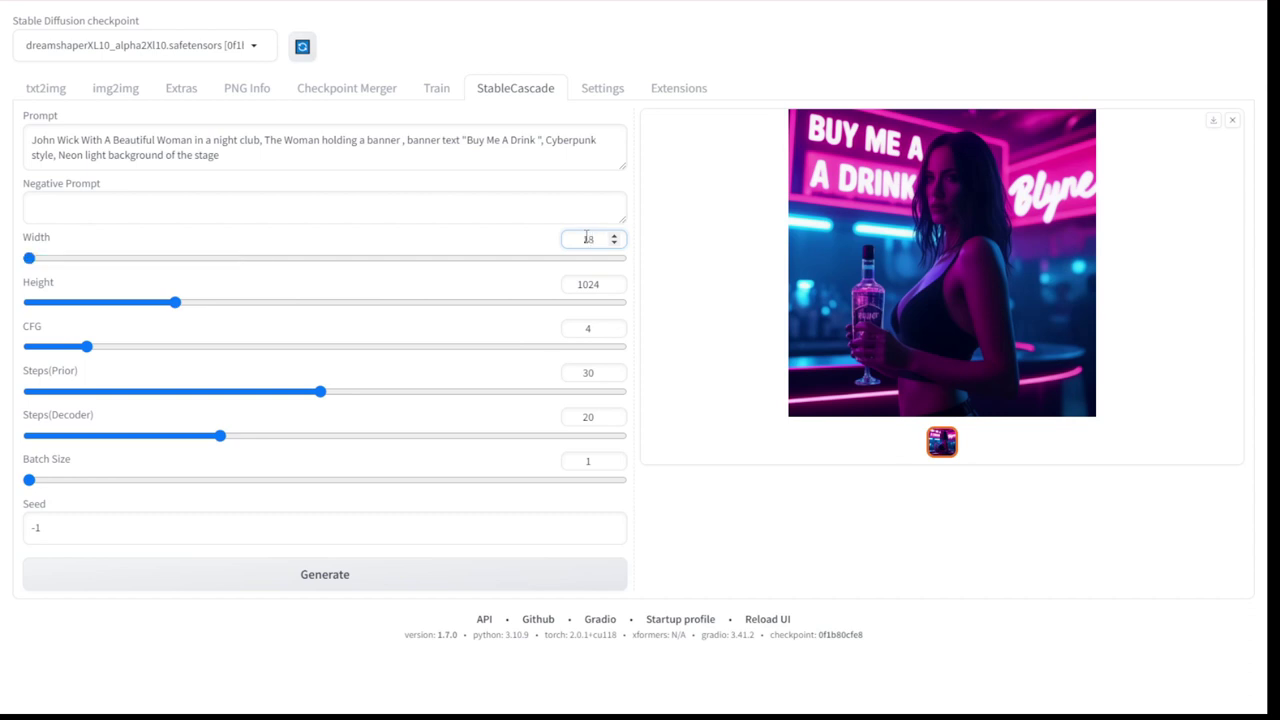
{"action": "type", "text": "60"}
{"action": "left_click", "coordinate": [491, 211]}
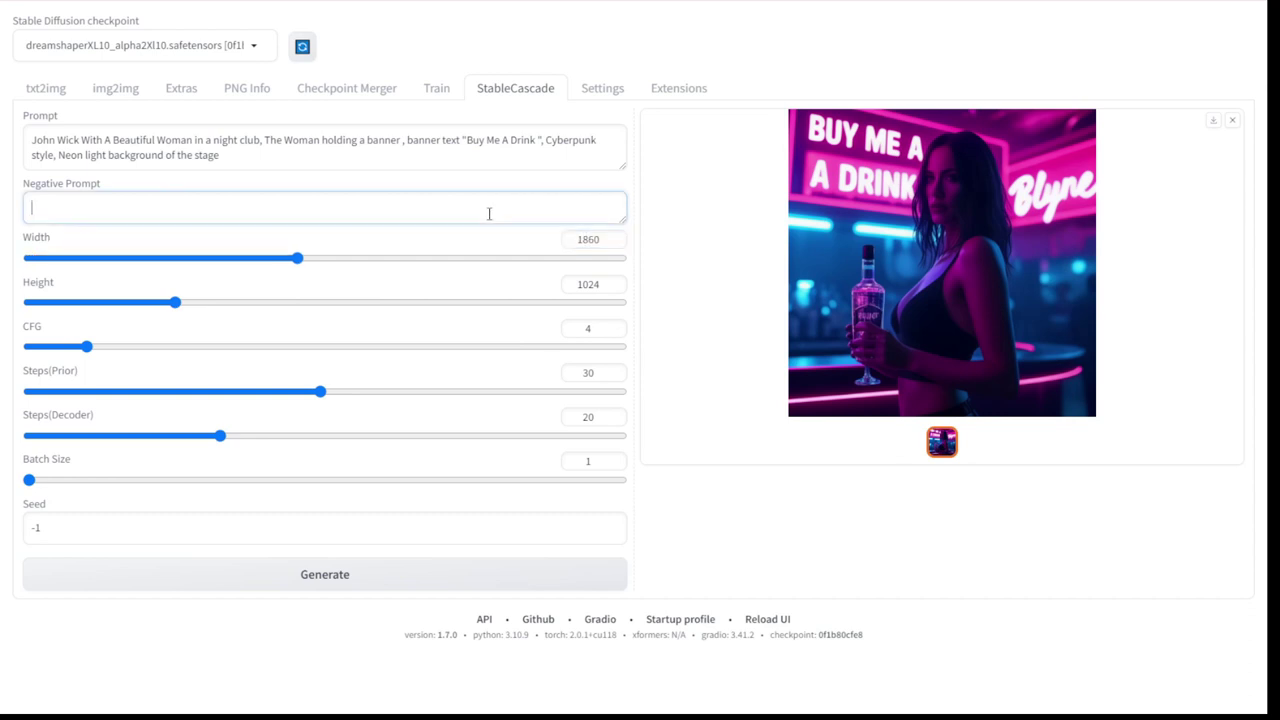
{"action": "left_click", "coordinate": [390, 585]}
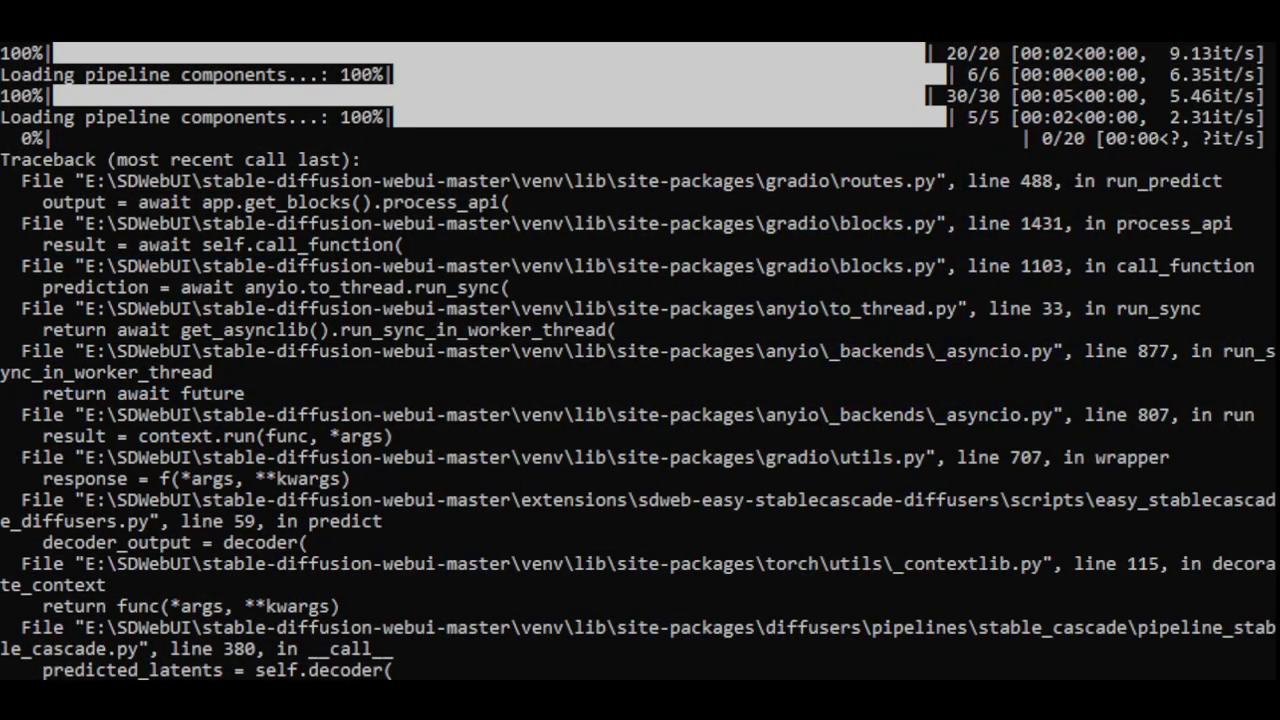
Read the generation error traceback in the console window and close the enlarged image in the web UI
{"action": "scroll", "coordinate": [248, 623], "scroll_direction": "down", "scroll_amount": 12}
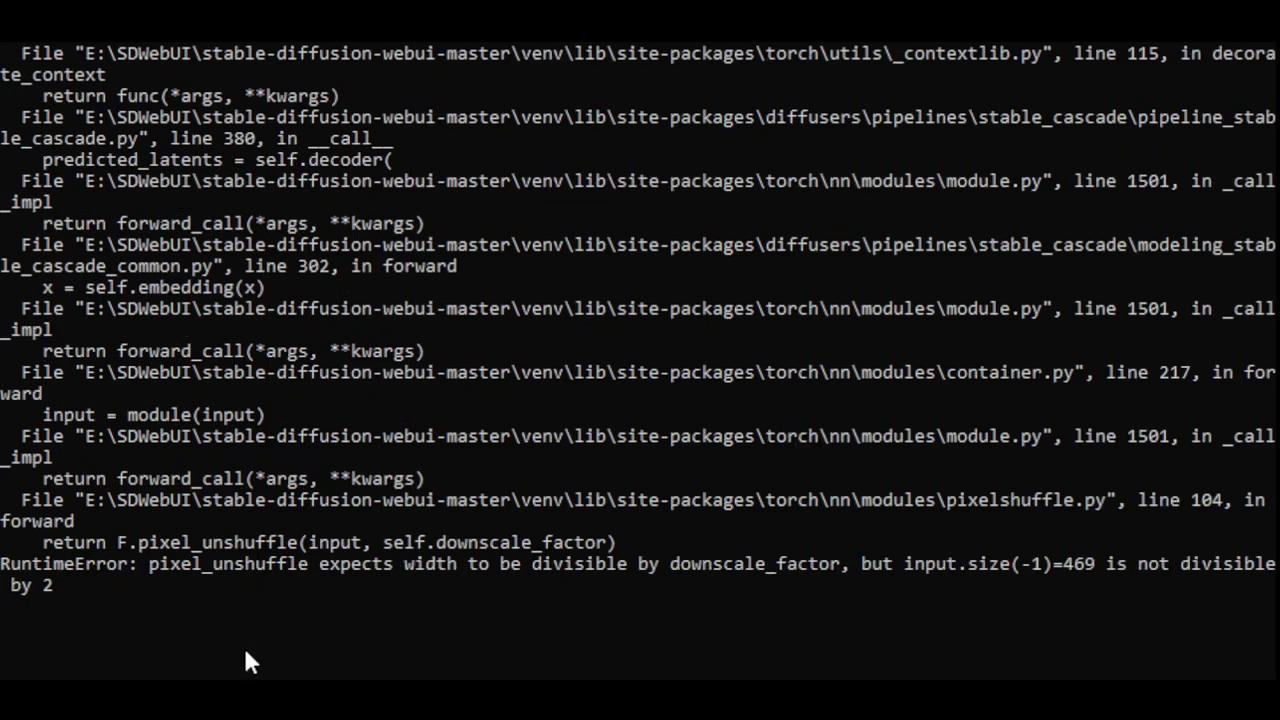
{"action": "scroll", "coordinate": [249, 655], "scroll_direction": "up", "scroll_amount": 2}
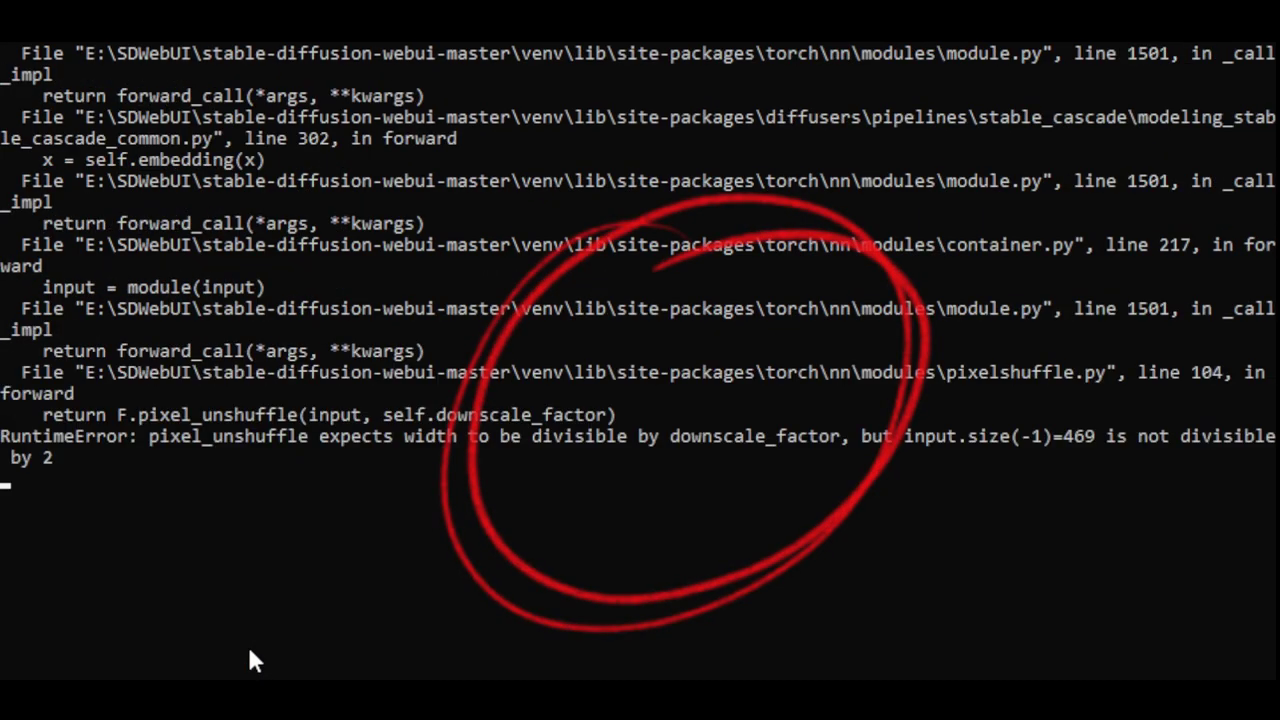
{"action": "scroll", "coordinate": [538, 492], "scroll_direction": "up", "scroll_amount": 1}
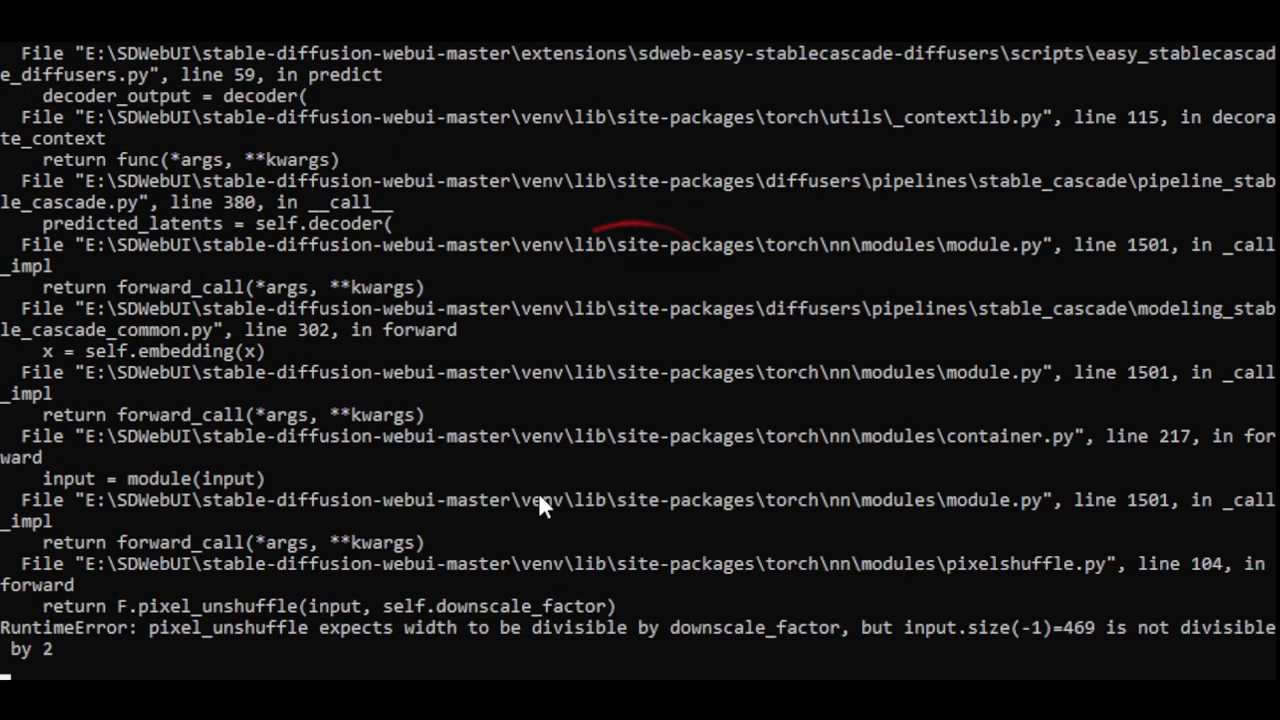
{"action": "scroll", "coordinate": [1100, 548], "scroll_direction": "up", "scroll_amount": 2}
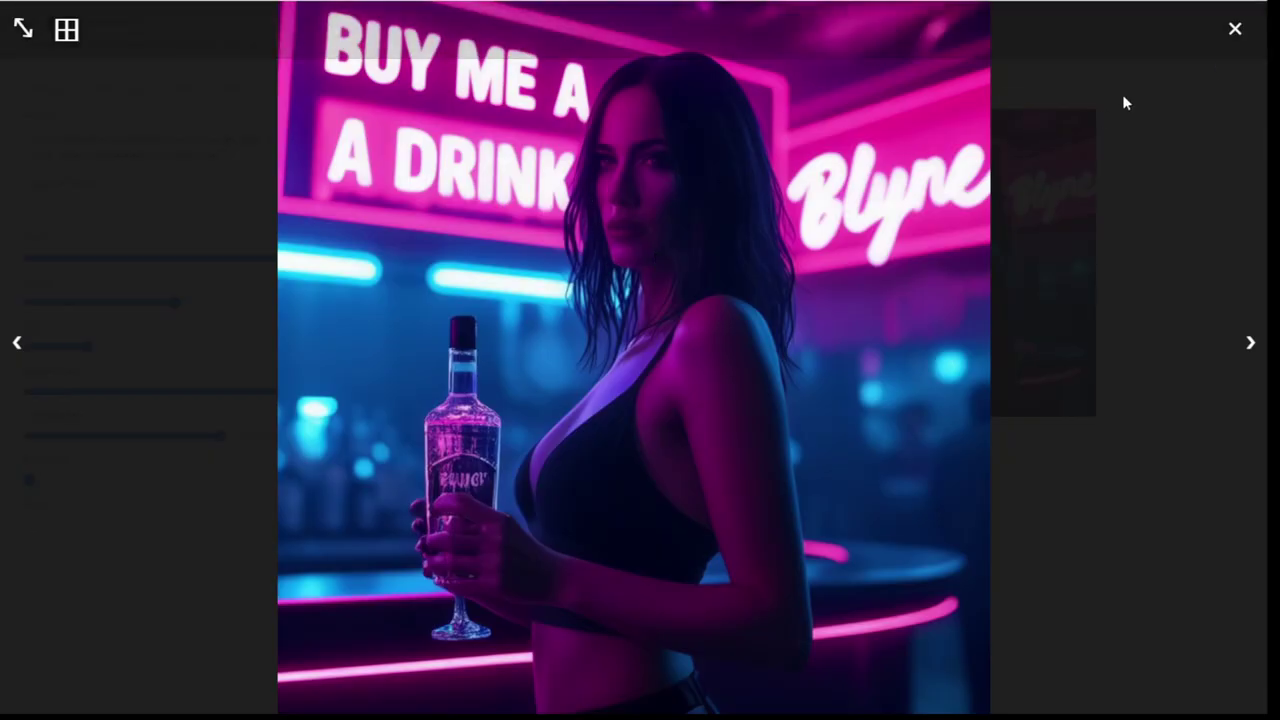
{"action": "left_click", "coordinate": [1122, 95]}
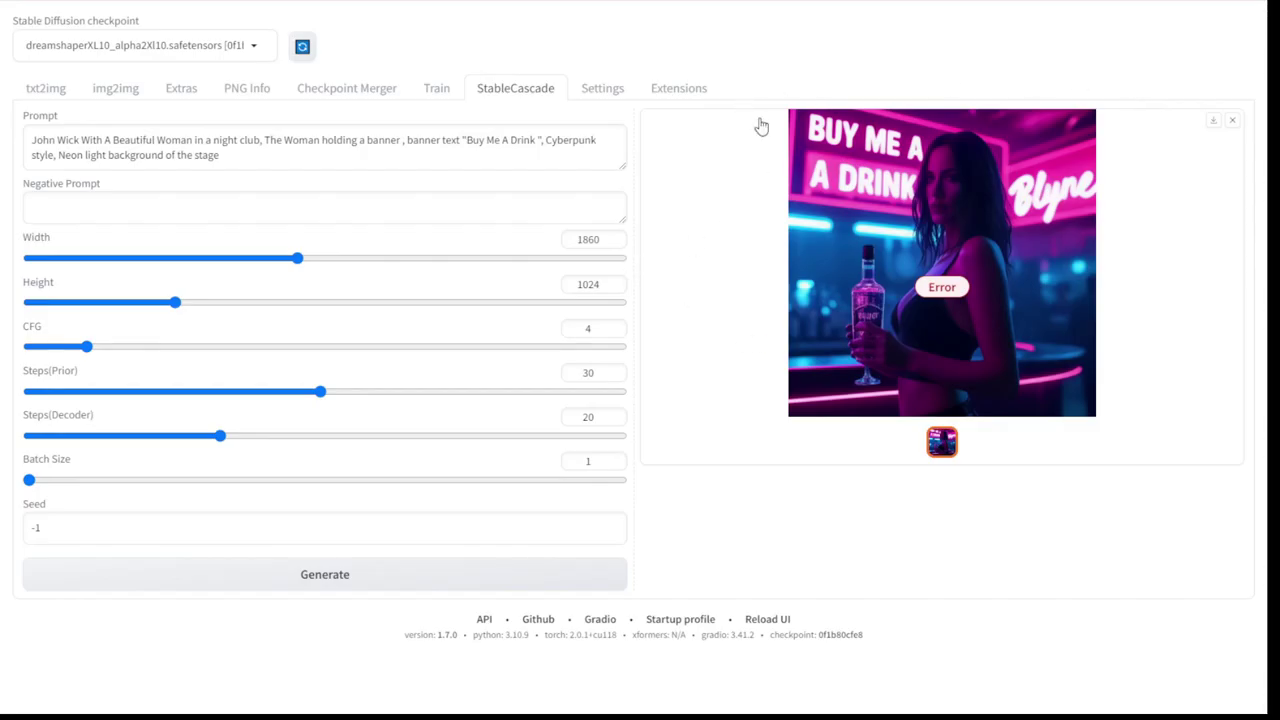
Try to generate the image at a width of 1200 and a height of 760, and check the console traceback
{"action": "double_click", "coordinate": [586, 238]}
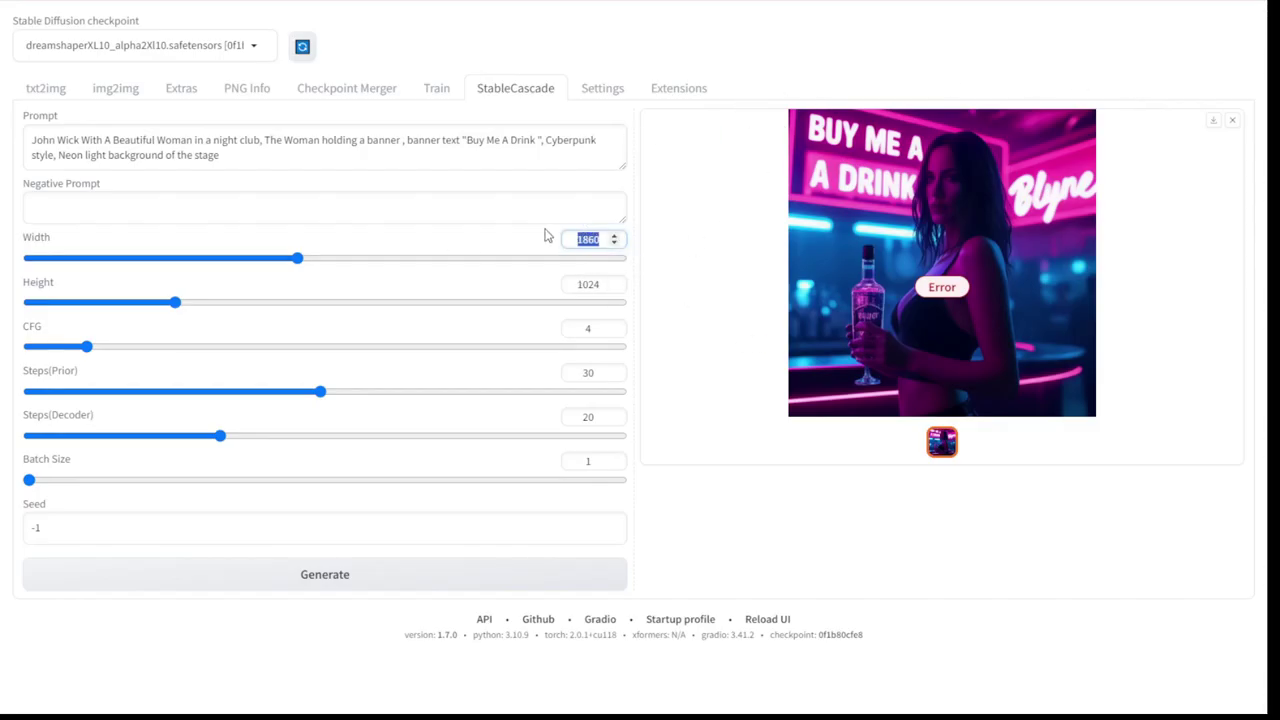
{"action": "type", "text": "1200"}
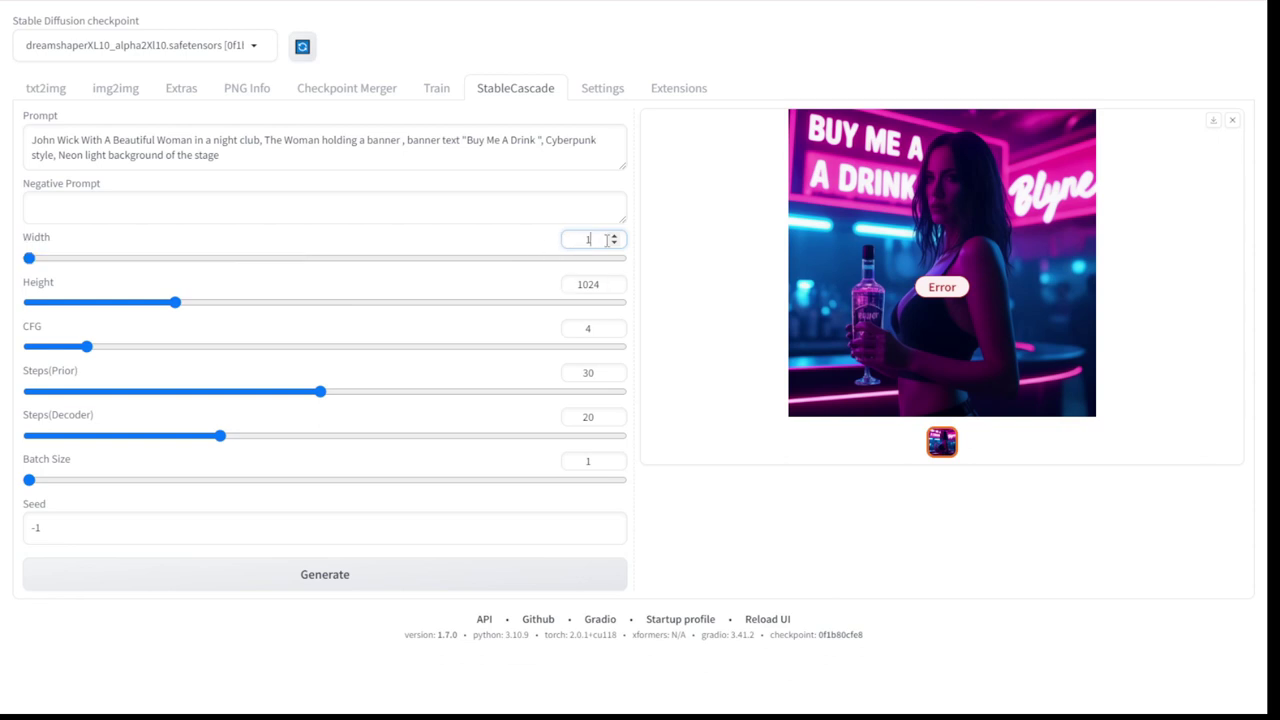
{"action": "double_click", "coordinate": [580, 284]}
{"action": "type", "text": "760"}
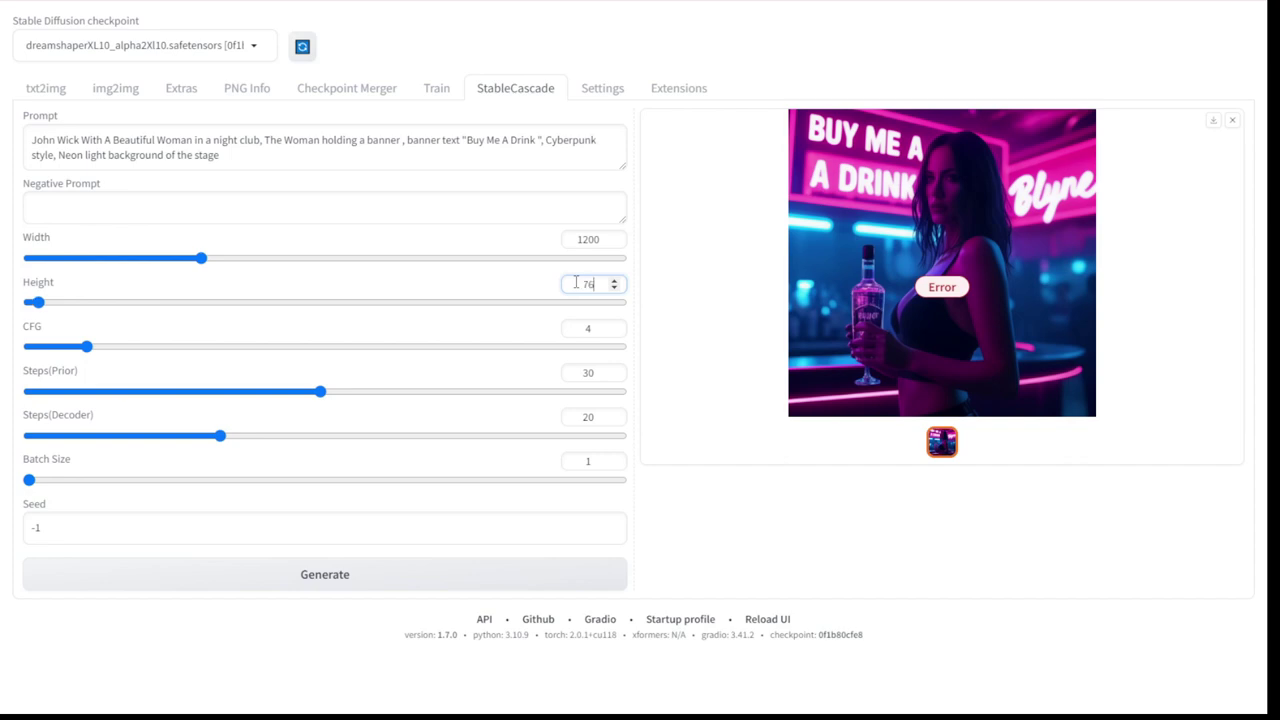
{"action": "left_click", "coordinate": [287, 584]}
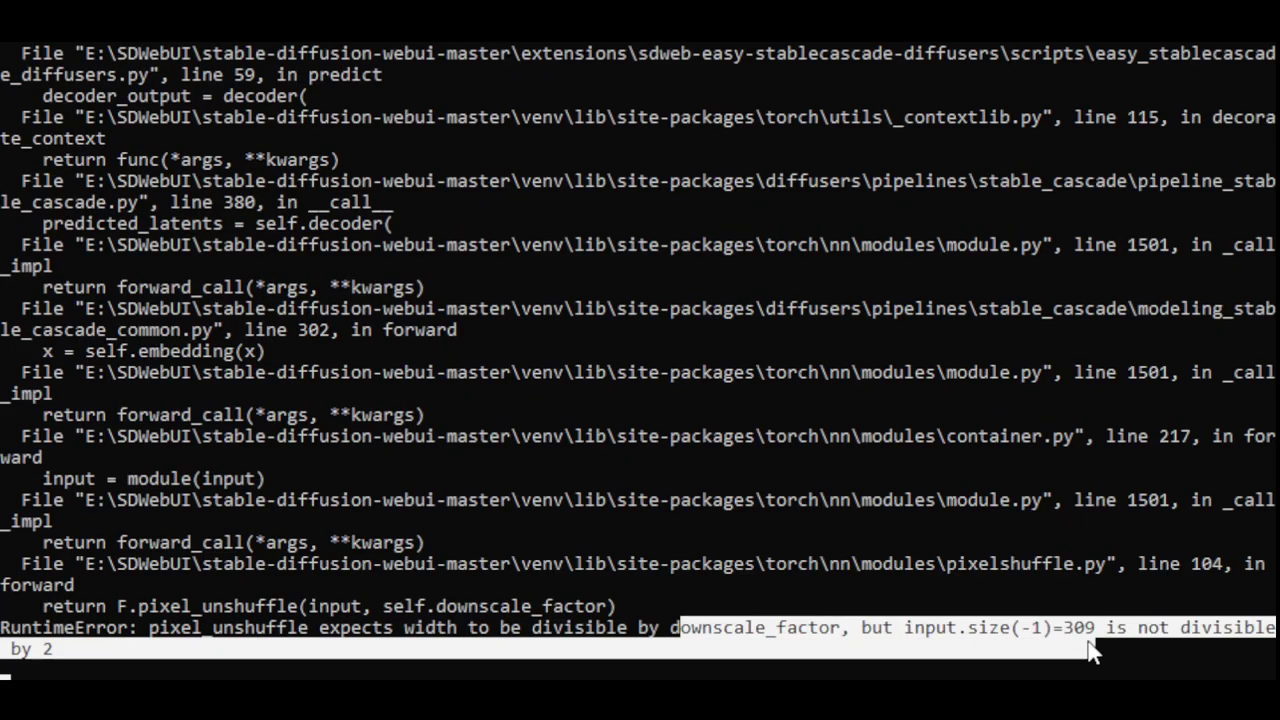
{"action": "scroll", "coordinate": [681, 620], "scroll_direction": "up", "scroll_amount": 1}
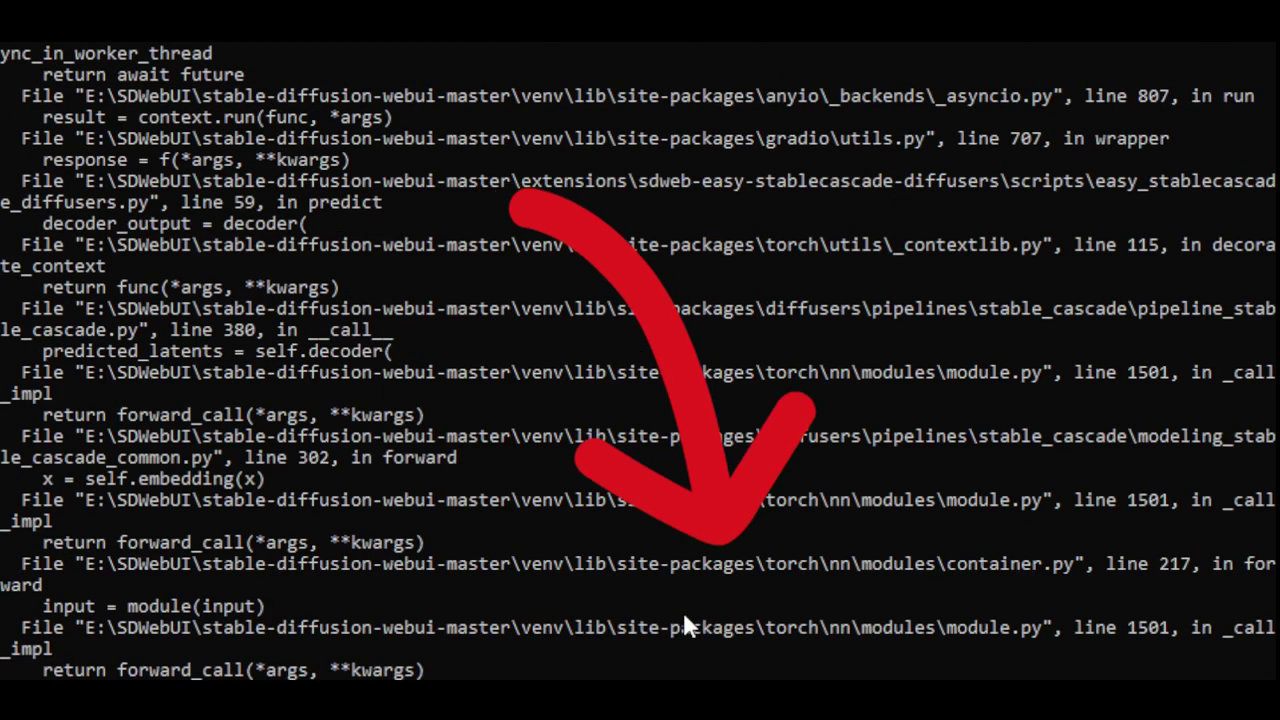
{"action": "scroll", "coordinate": [683, 625], "scroll_direction": "down", "scroll_amount": 2}
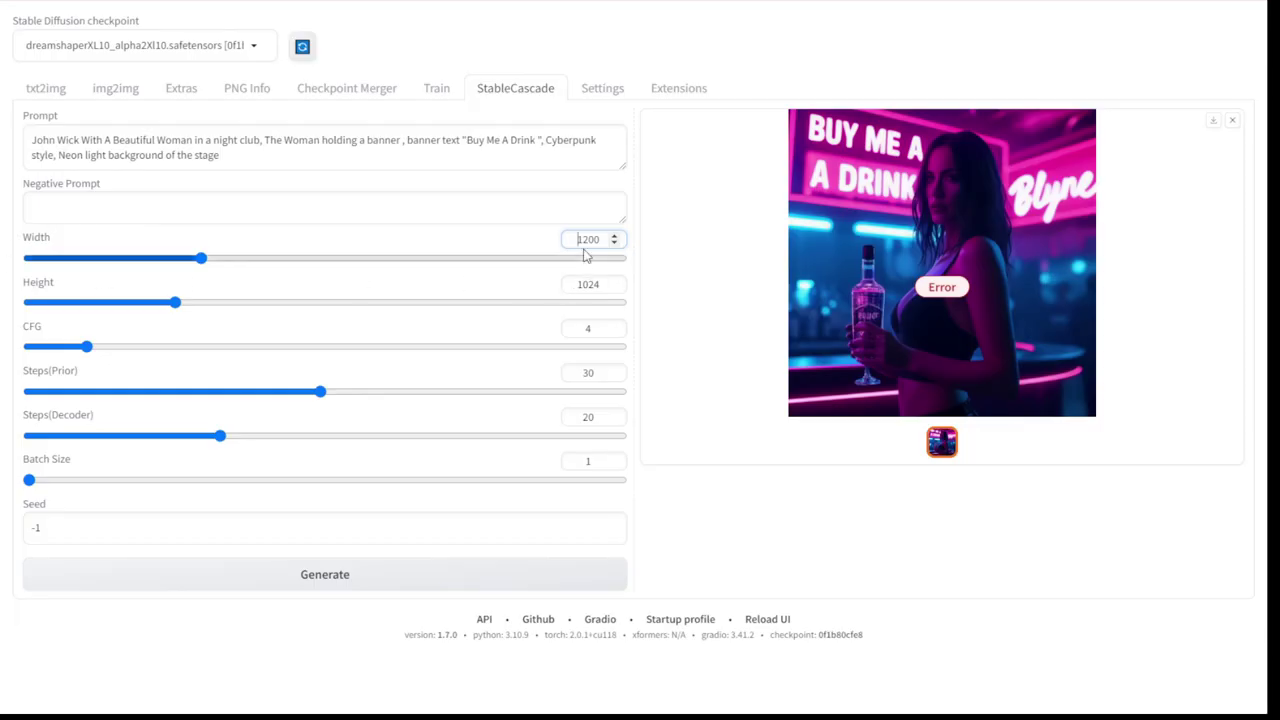
Set the width to 1024, generate the image again with the same prompt and open the result at full size
{"action": "double_click", "coordinate": [588, 240]}
{"action": "type", "text": "1"}
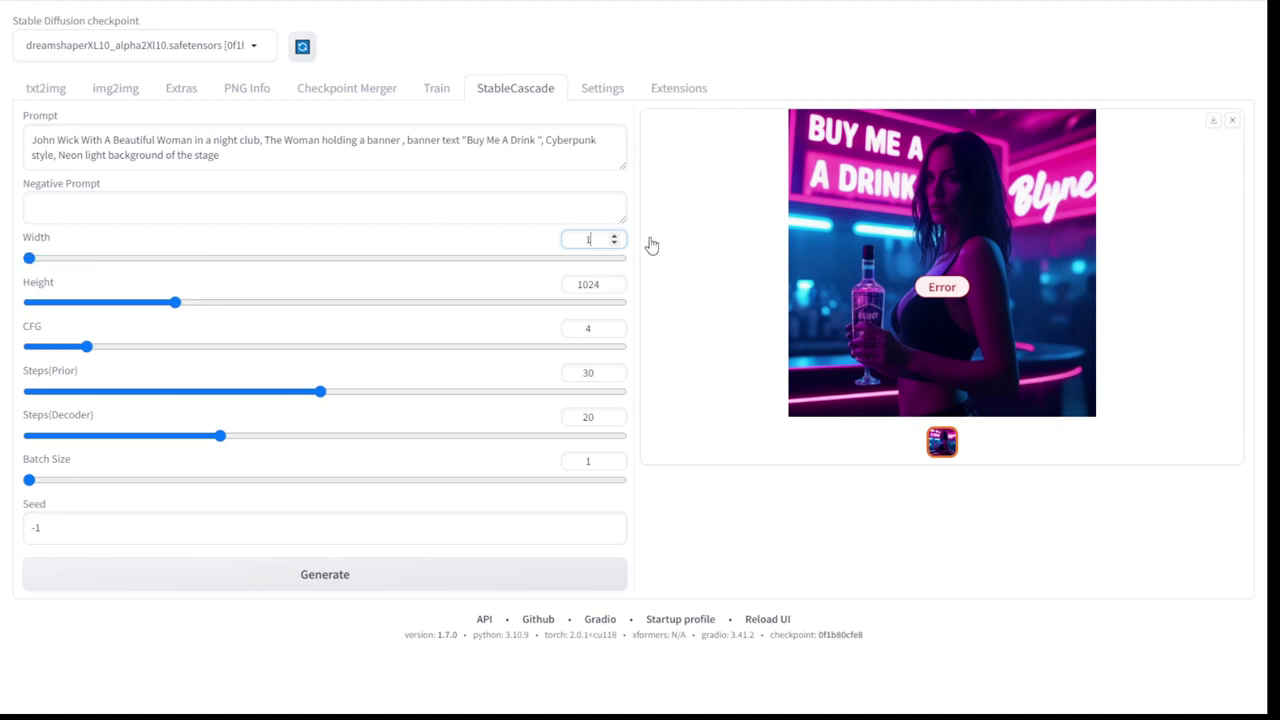
{"action": "type", "text": "024"}
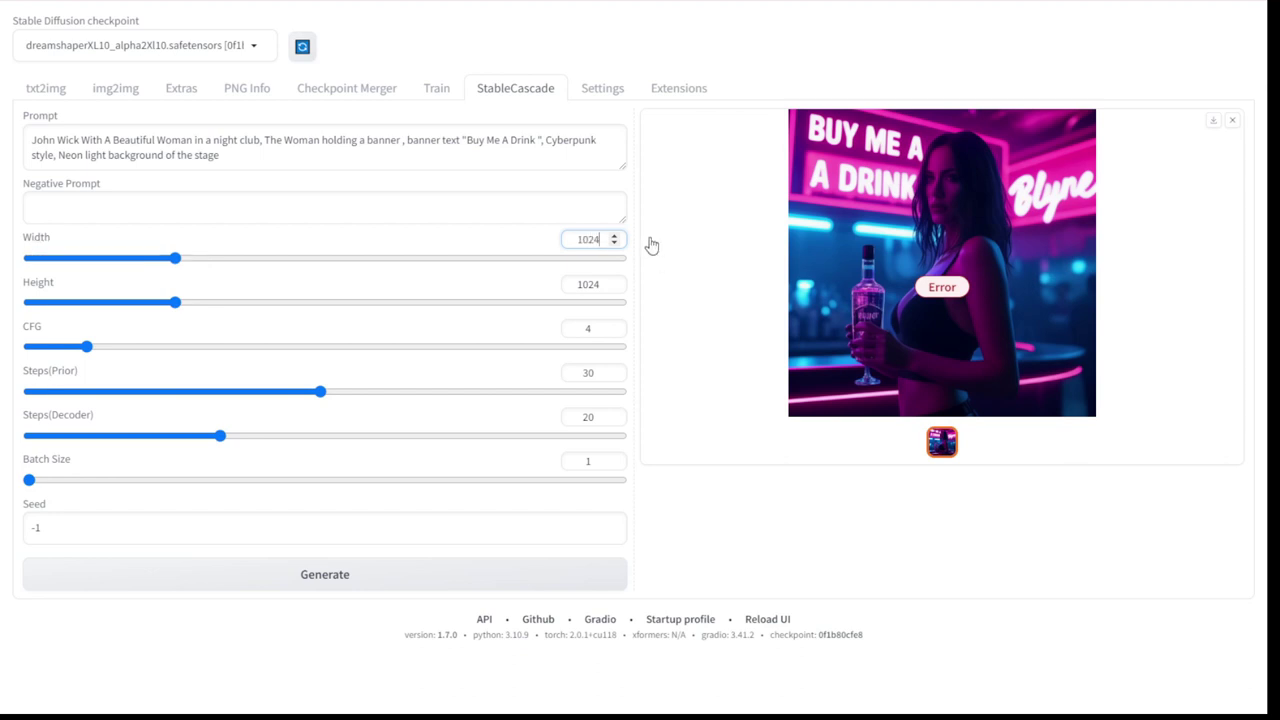
{"action": "left_click", "coordinate": [286, 577]}
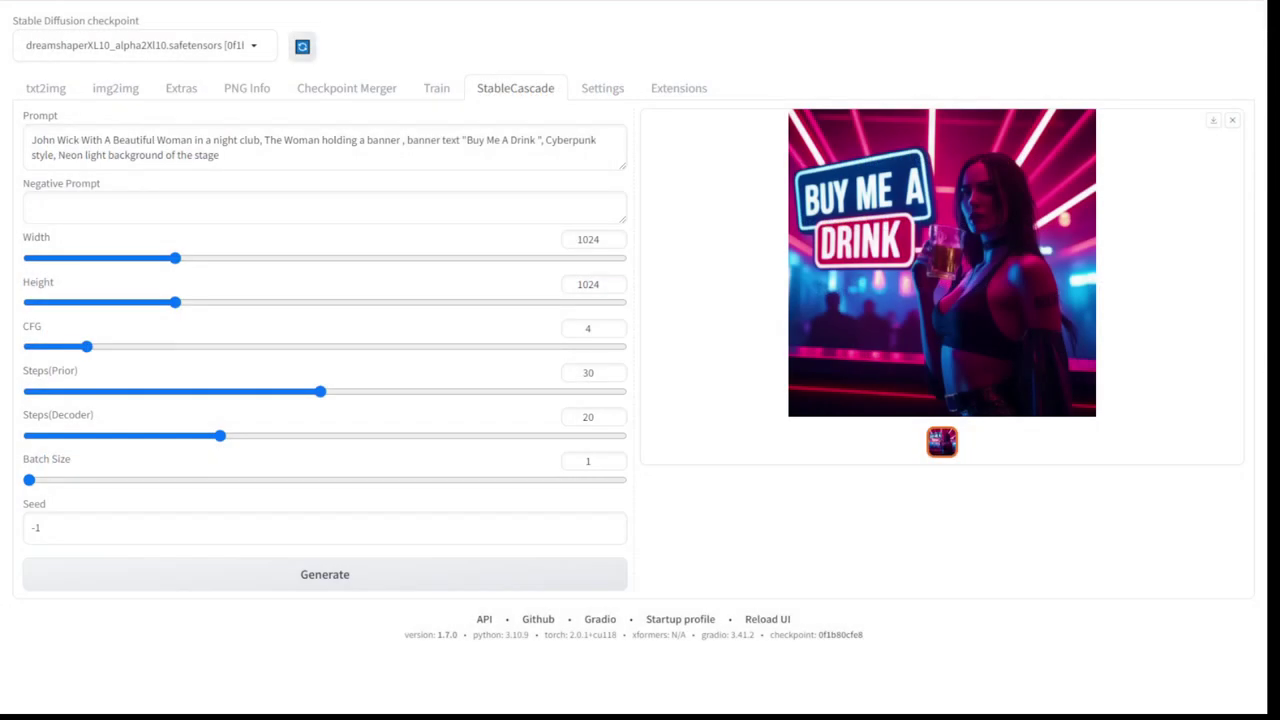
{"action": "left_click", "coordinate": [933, 262]}
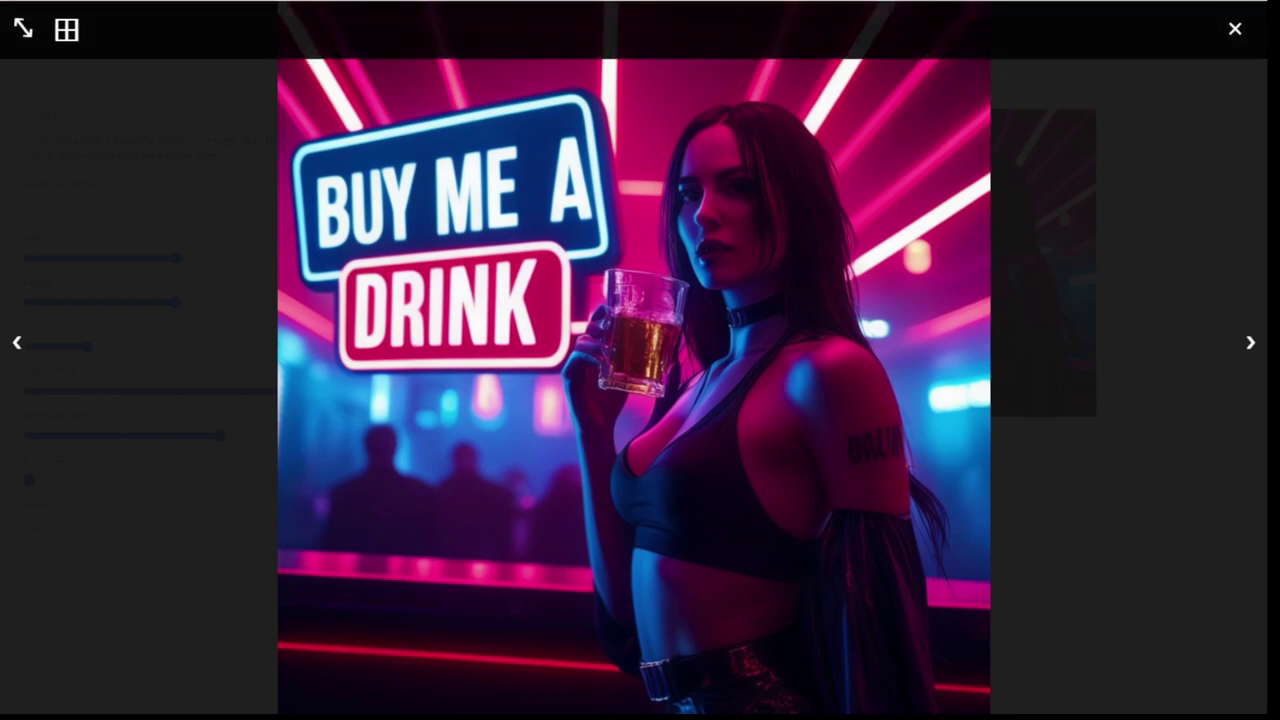
Set the prior steps to 20 and the decoder steps to 10, then generate the image and open the result
{"action": "left_click", "coordinate": [386, 78]}
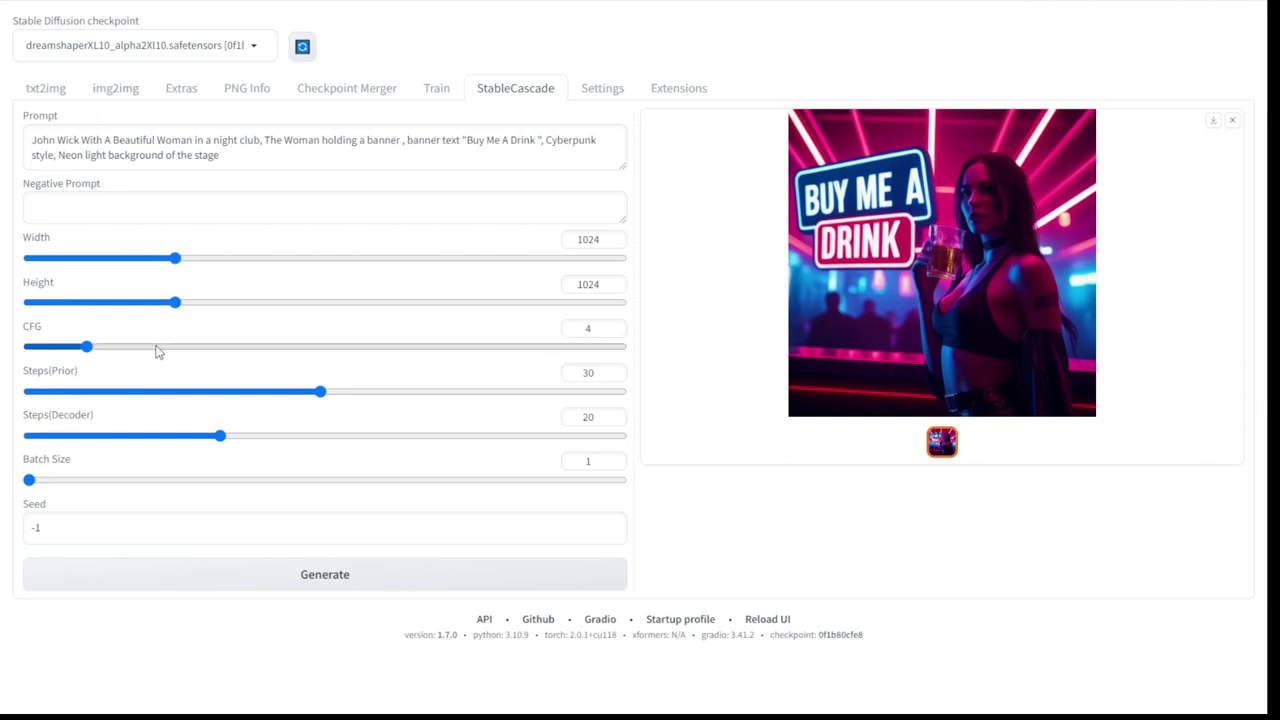
{"action": "left_click_drag", "start_coordinate": [260, 391], "coordinate": [203, 398]}
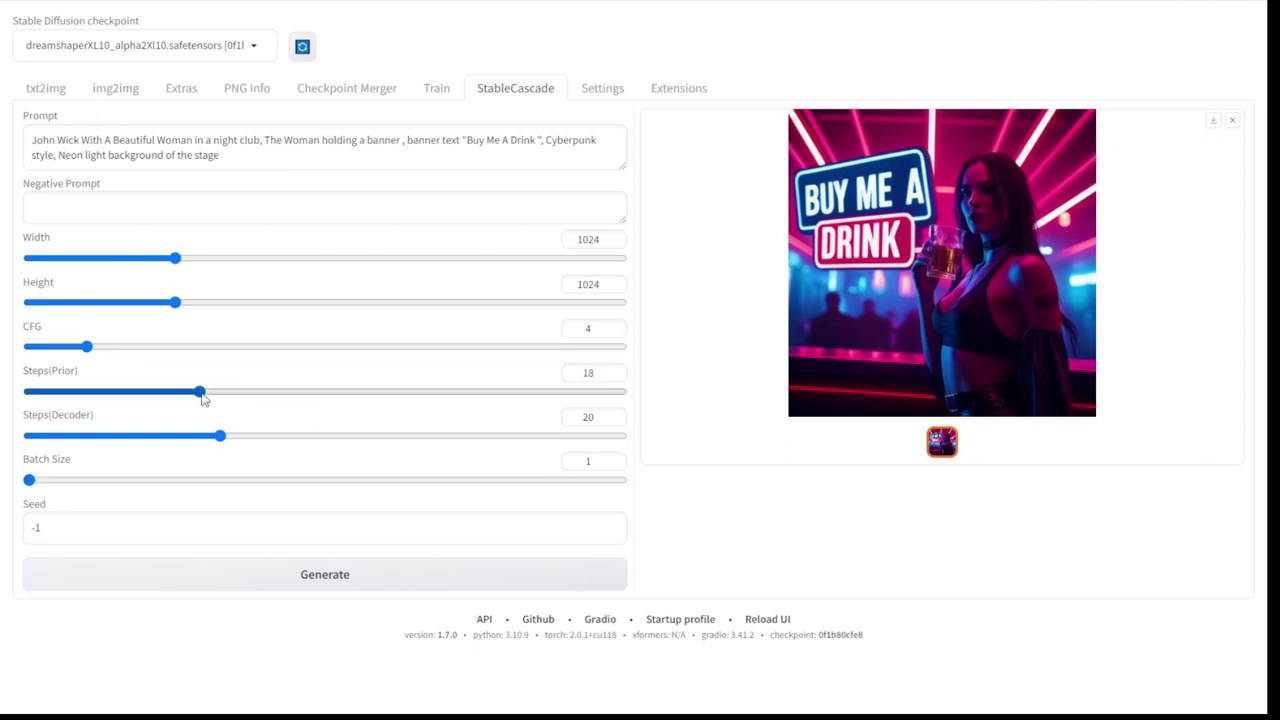
{"action": "left_click", "coordinate": [589, 372]}
{"action": "double_click", "coordinate": [589, 372]}
{"action": "type", "text": "2"}
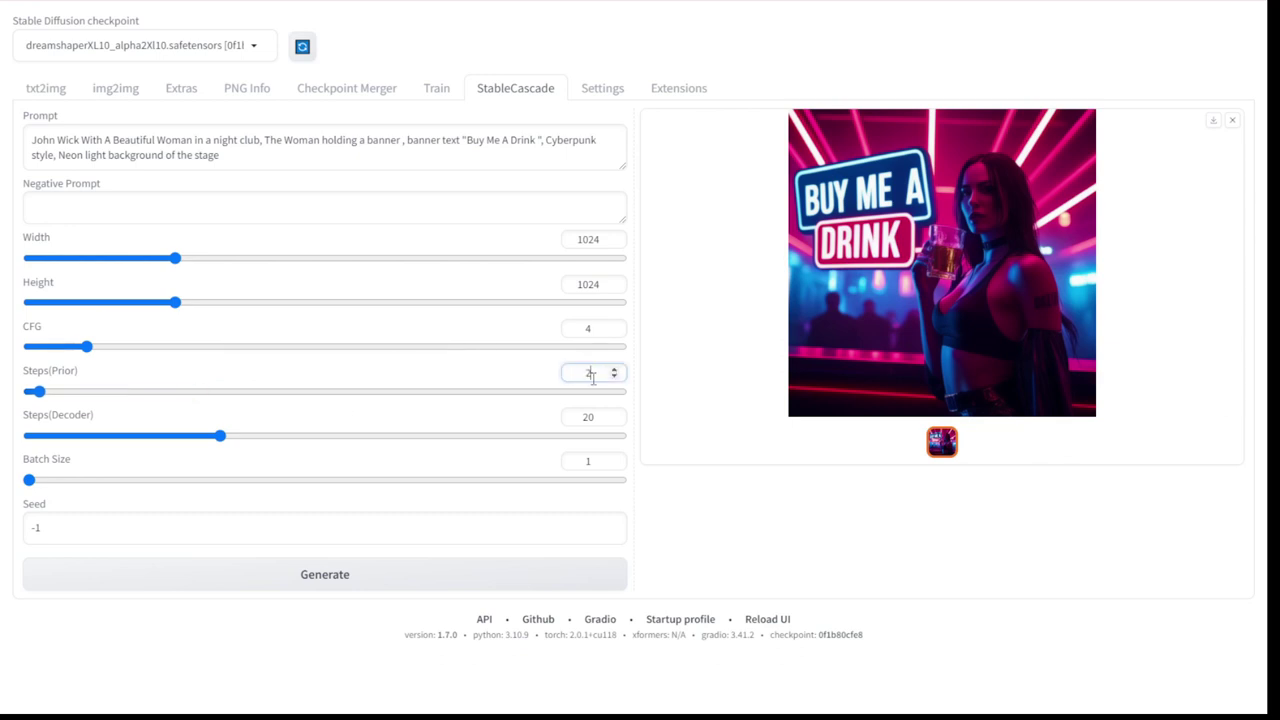
{"action": "type", "text": "0"}
{"action": "double_click", "coordinate": [588, 417]}
{"action": "type", "text": "10"}
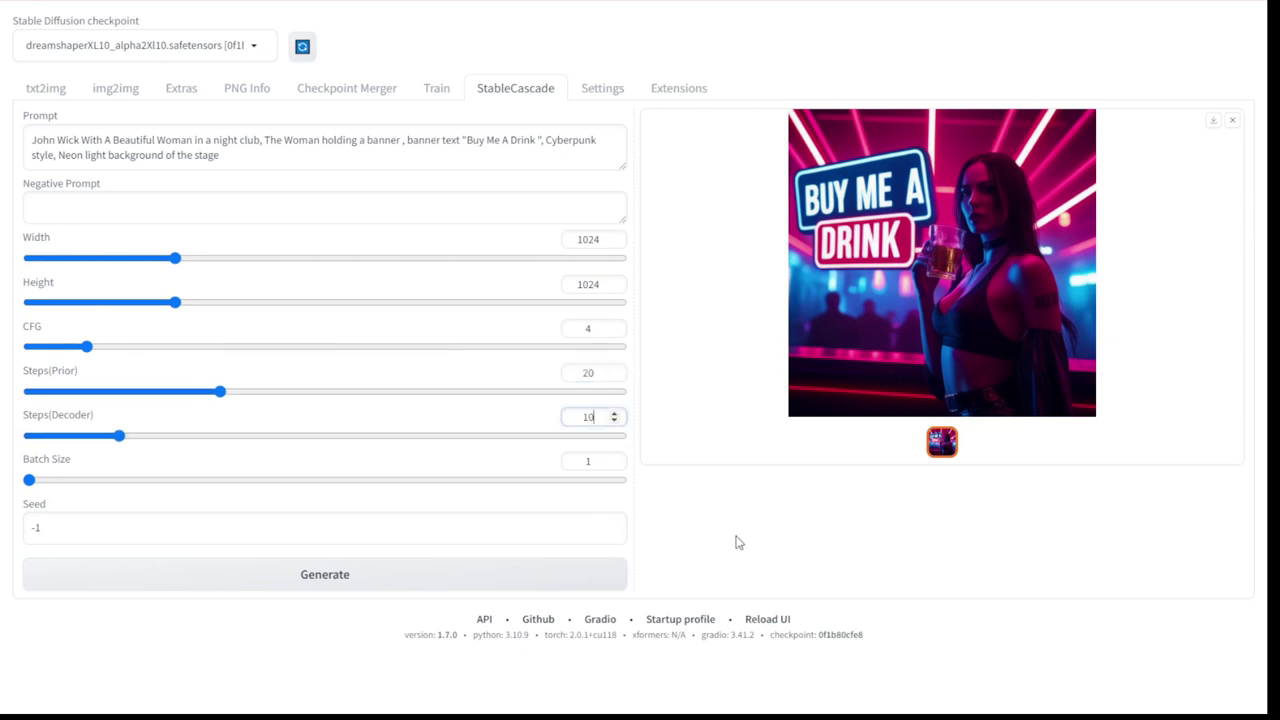
{"action": "left_click", "coordinate": [172, 572]}
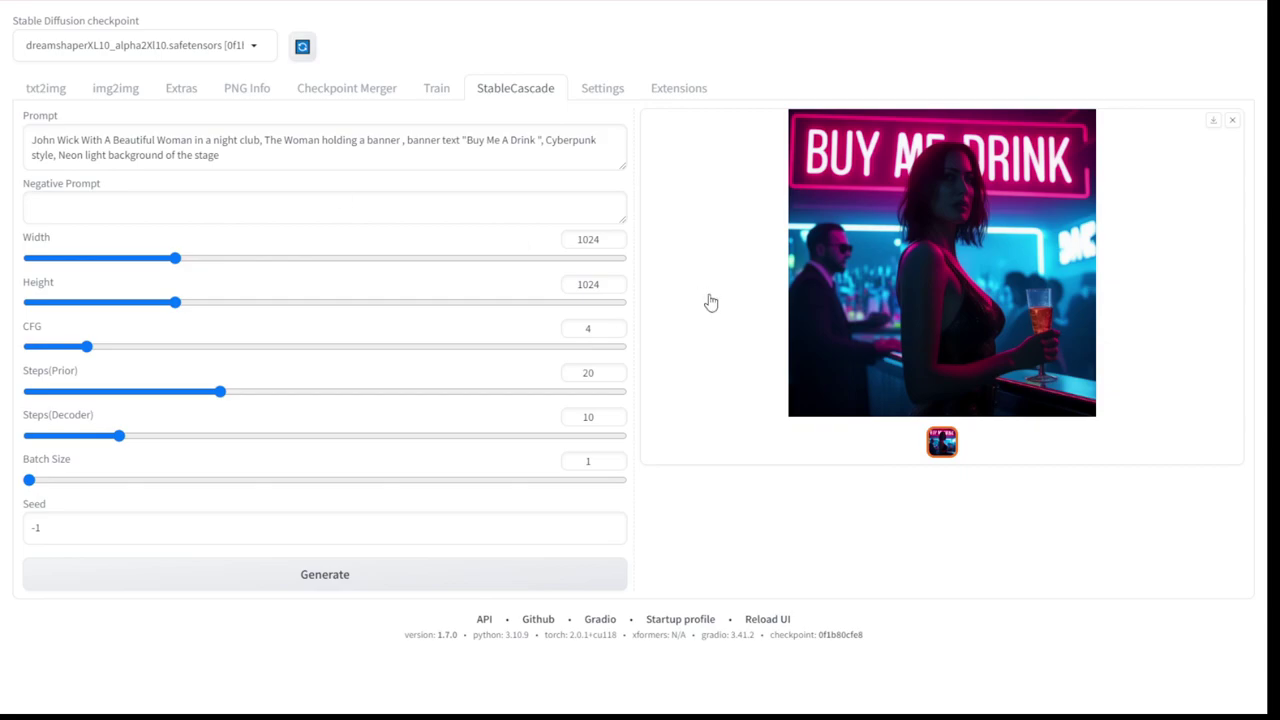
{"action": "left_click", "coordinate": [916, 301]}
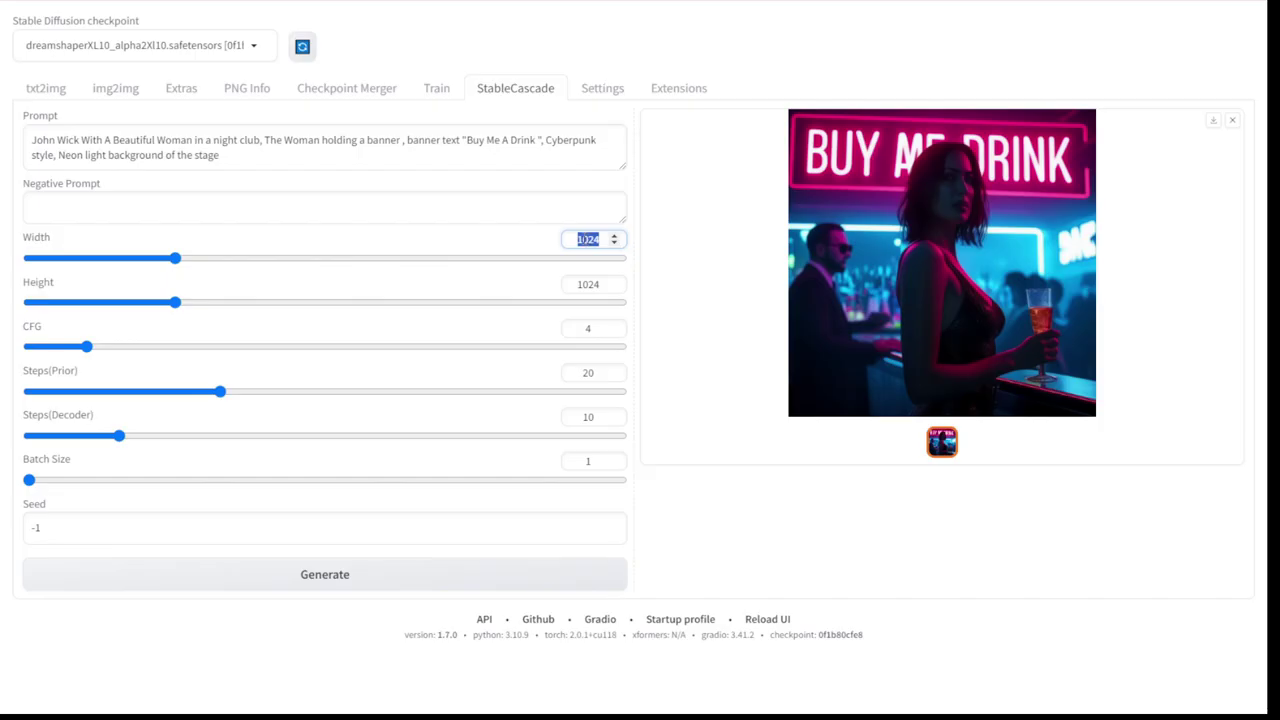
Try to generate the image with the width set to 1200
{"action": "type", "text": "1200"}
{"action": "left_click", "coordinate": [461, 578]}
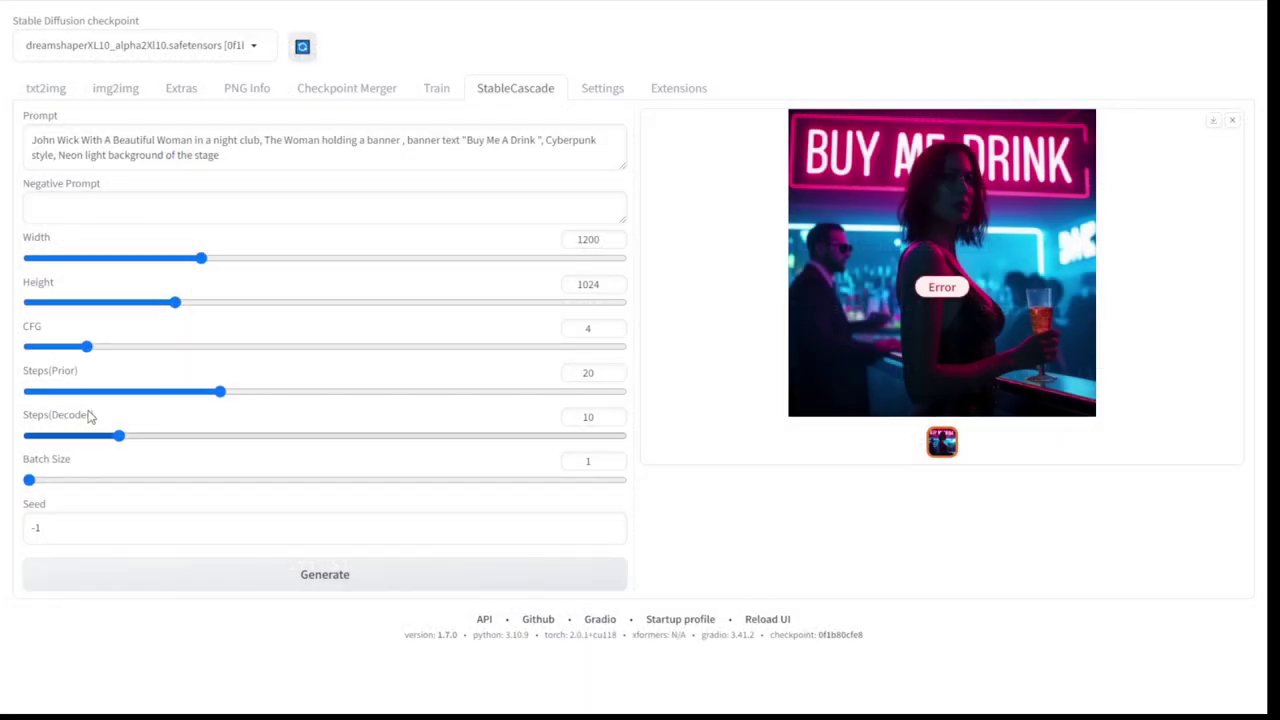
Set the width to 1024, generate the image with the reduced step counts and inspect the result at full size
{"action": "left_click", "coordinate": [588, 239]}
{"action": "double_click", "coordinate": [588, 239]}
{"action": "type", "text": "10"}
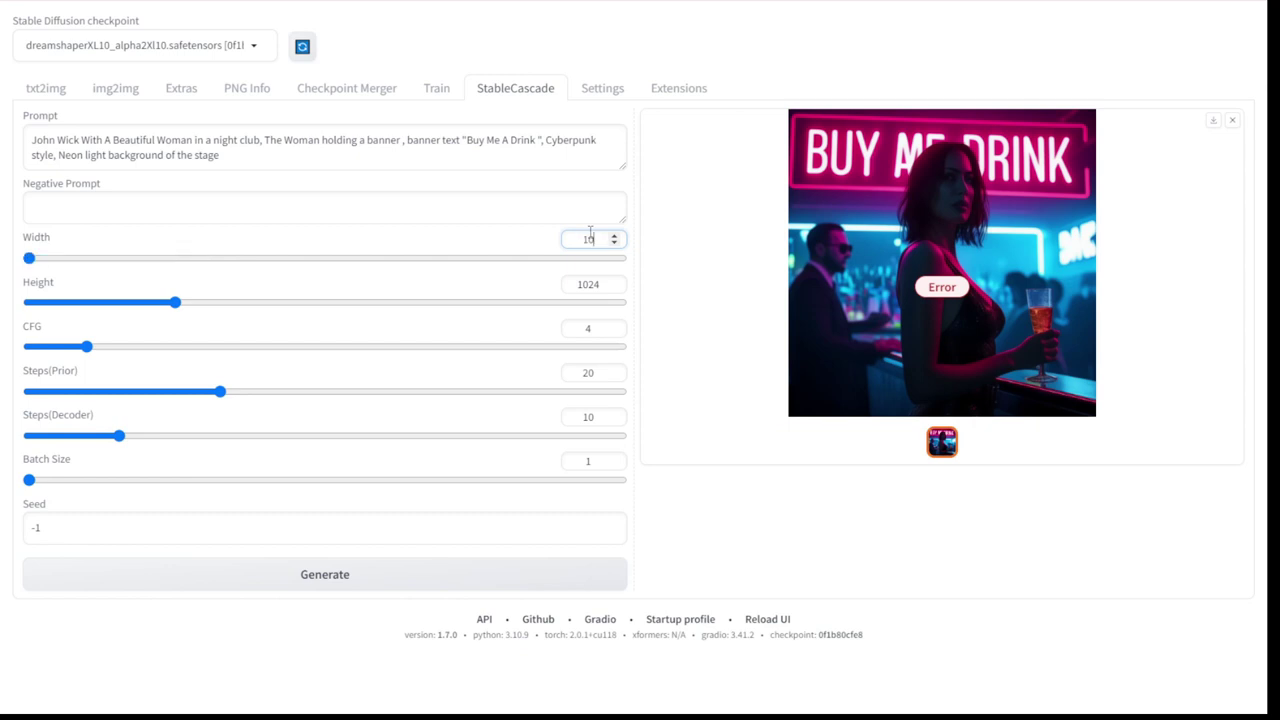
{"action": "type", "text": "24"}
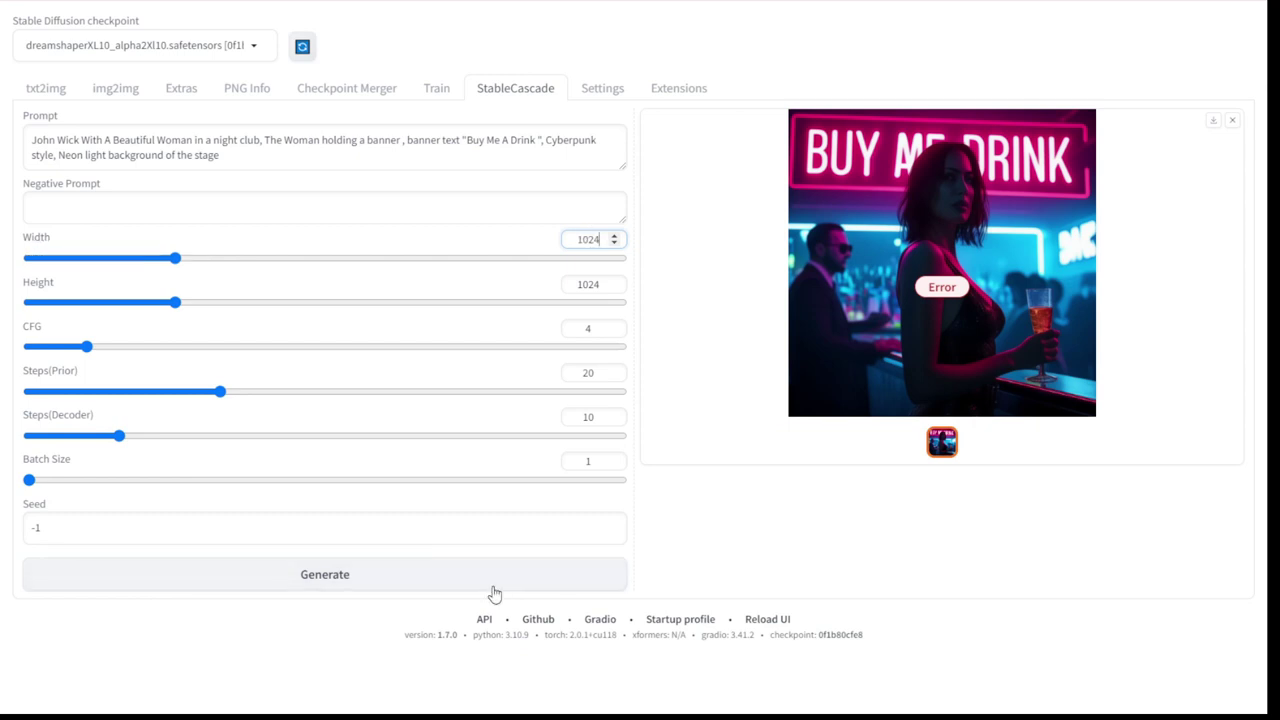
{"action": "left_click", "coordinate": [461, 574]}
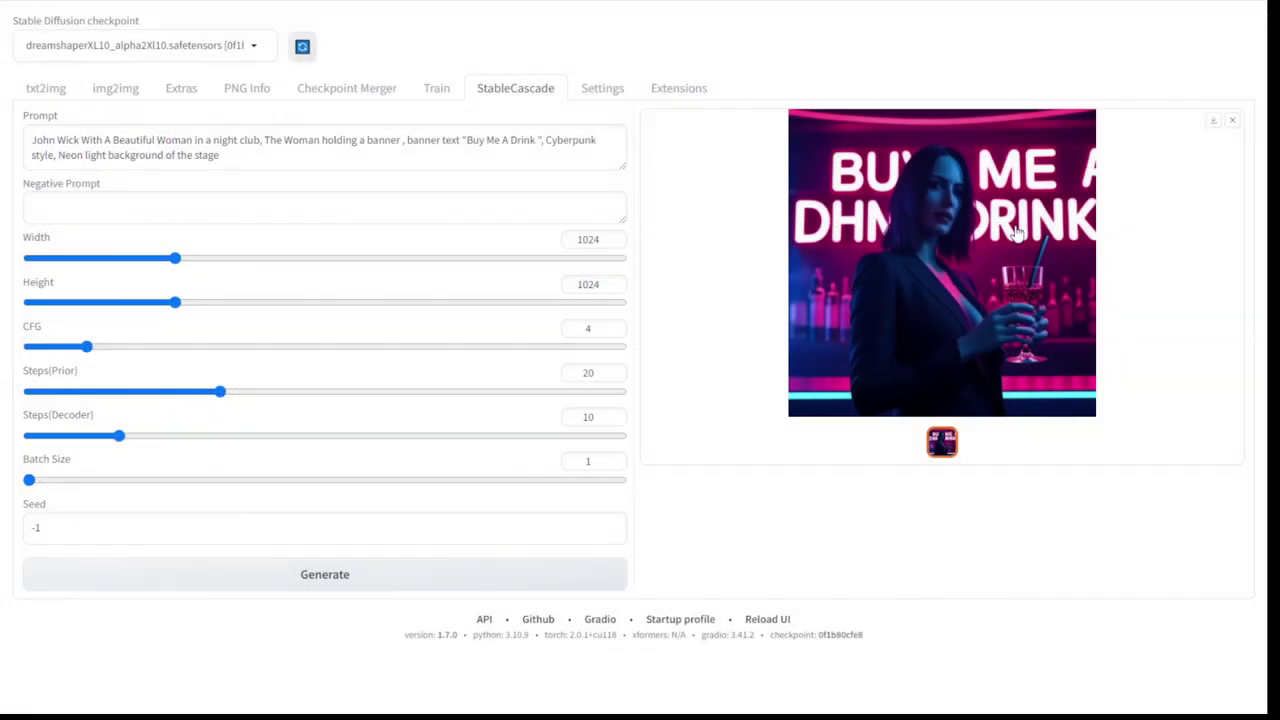
{"action": "left_click", "coordinate": [940, 240]}
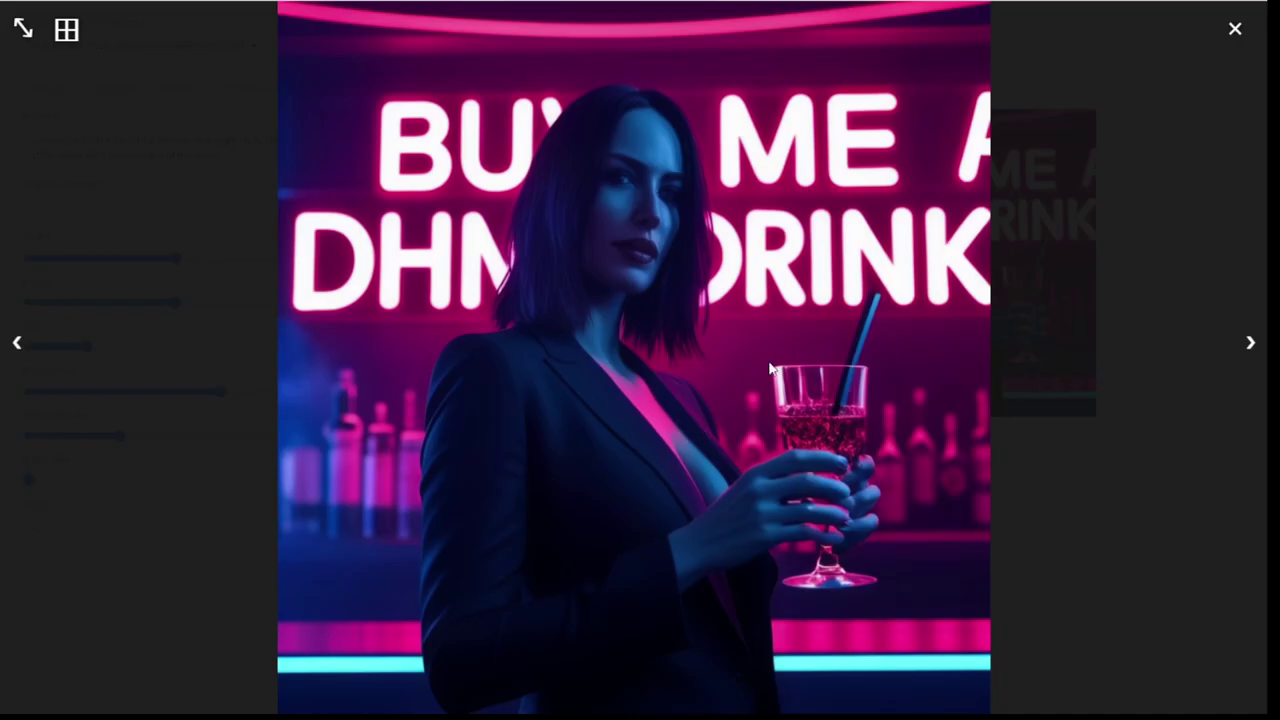
{"action": "left_click", "coordinate": [1112, 254]}
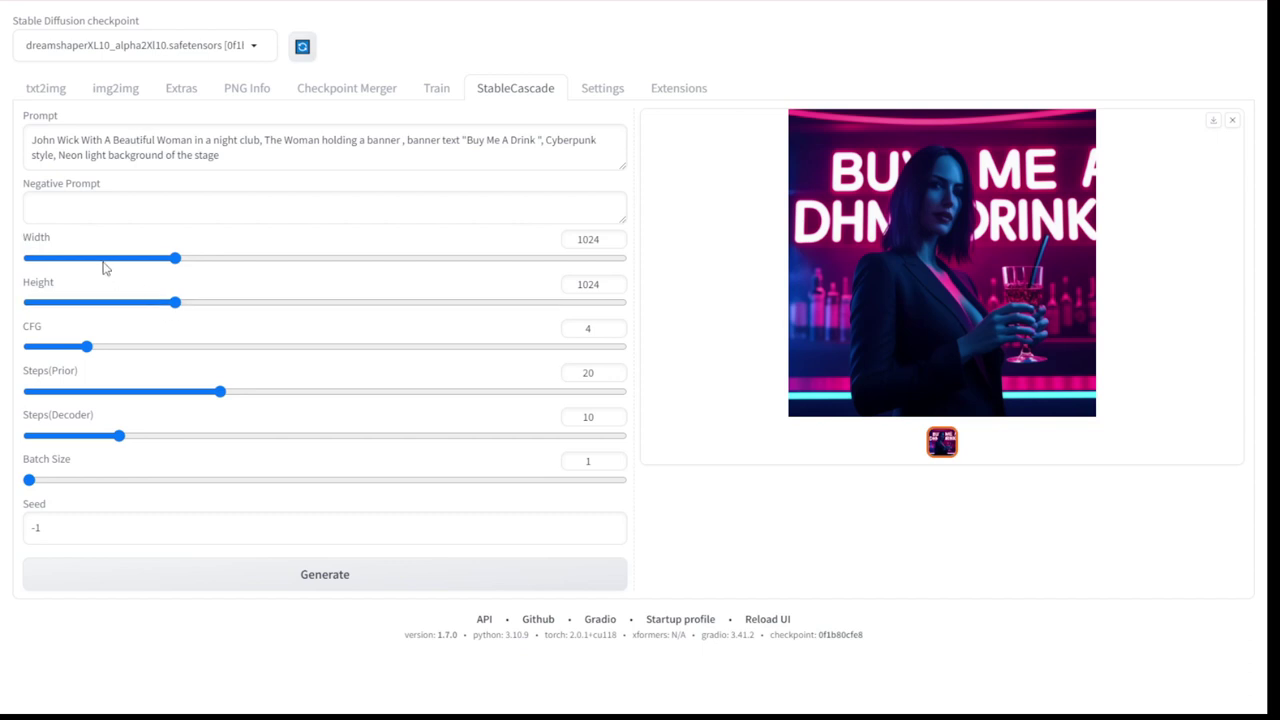
{"action": "double_click", "coordinate": [574, 241]}
{"action": "left_click", "coordinate": [590, 284]}
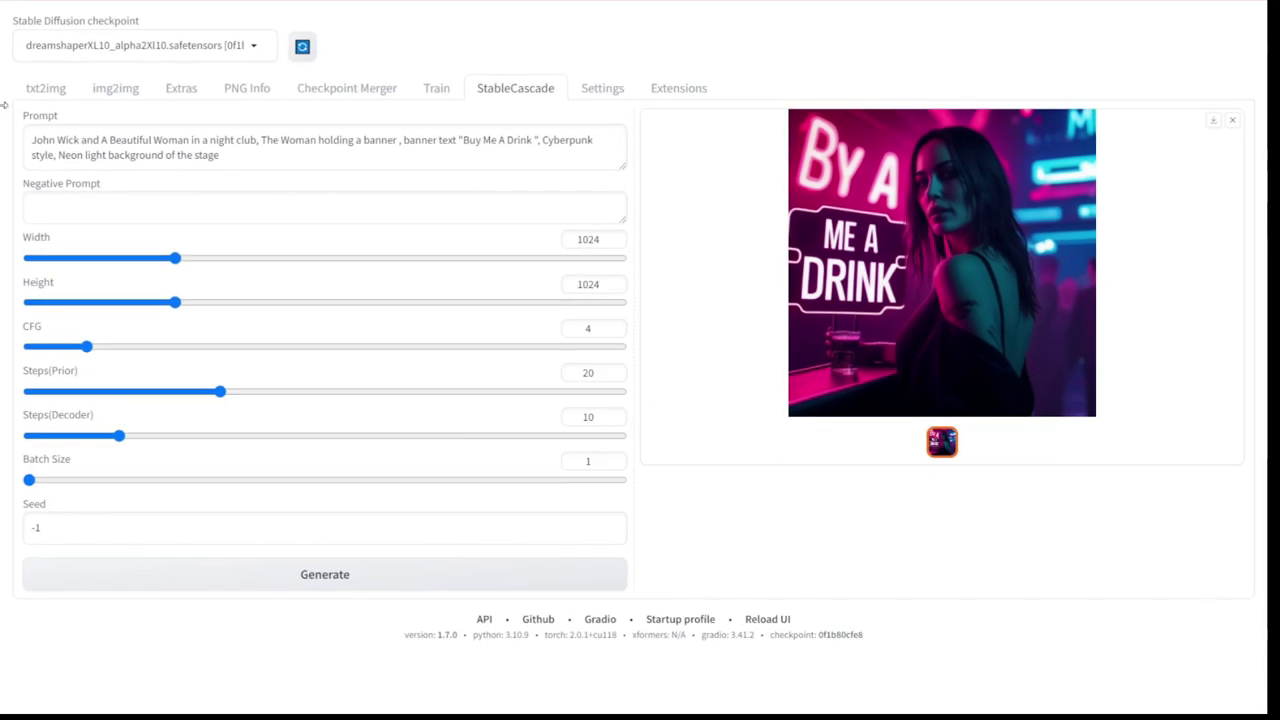
Rewrite the prompt as: Multiple people in a night club, They are holding a banner , banner text "Buy Me A Drink "
{"action": "double_click", "coordinate": [46, 139]}
{"action": "left_click", "coordinate": [251, 137]}
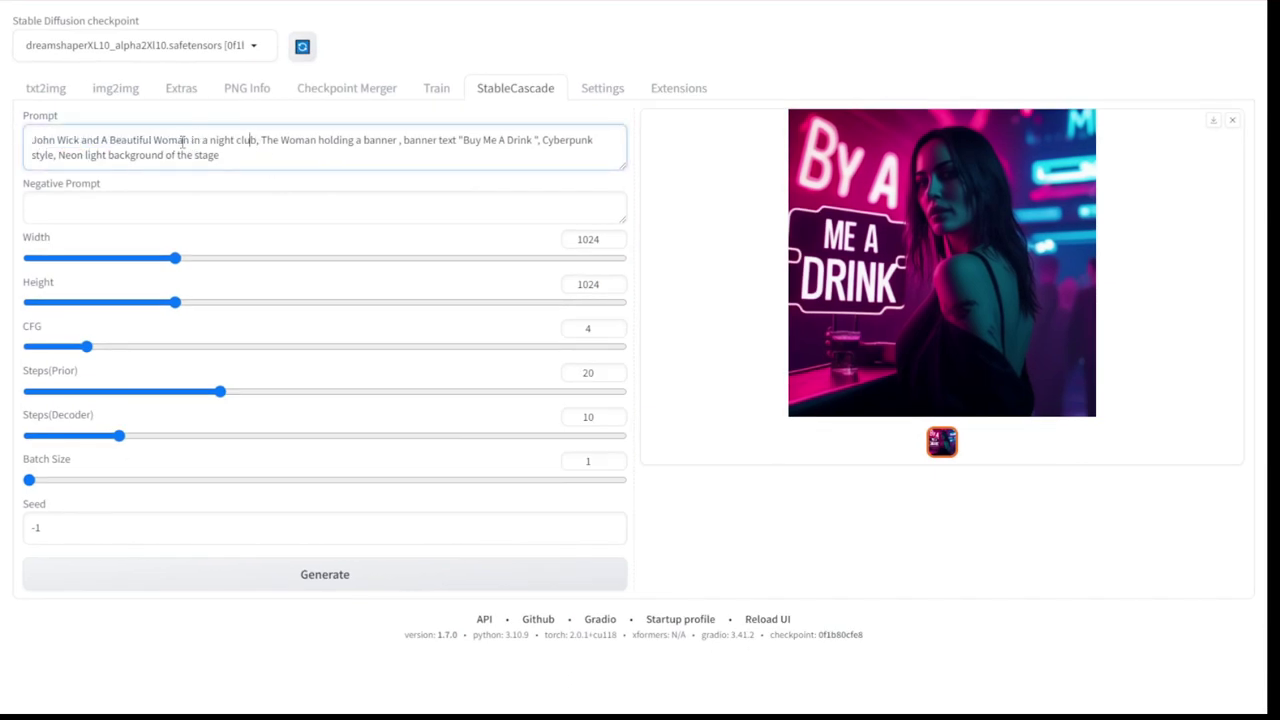
{"action": "left_click_drag", "start_coordinate": [189, 140], "coordinate": [3, 128]}
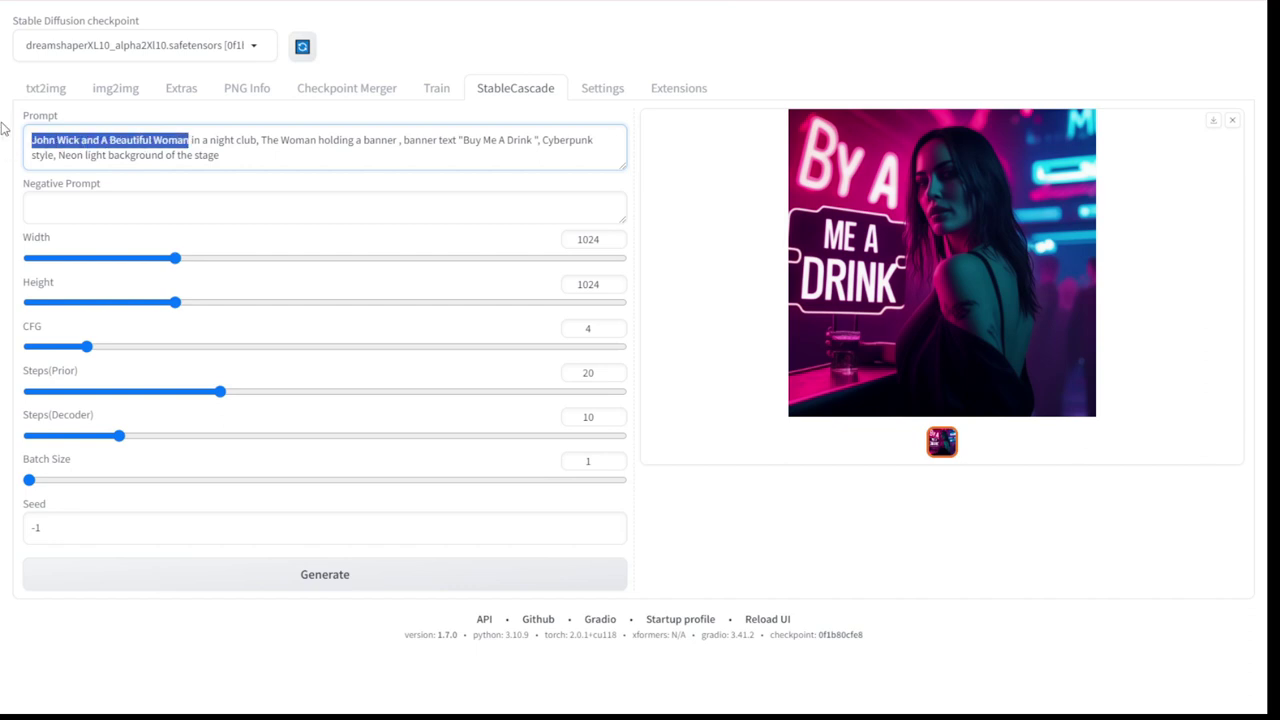
{"action": "type", "text": "Multiple people"}
{"action": "left_click_drag", "start_coordinate": [176, 140], "coordinate": [229, 140]}
{"action": "type", "text": "They are"}
{"action": "left_click_drag", "start_coordinate": [437, 140], "coordinate": [466, 183]}
{"action": "key", "text": "BackSpace"}
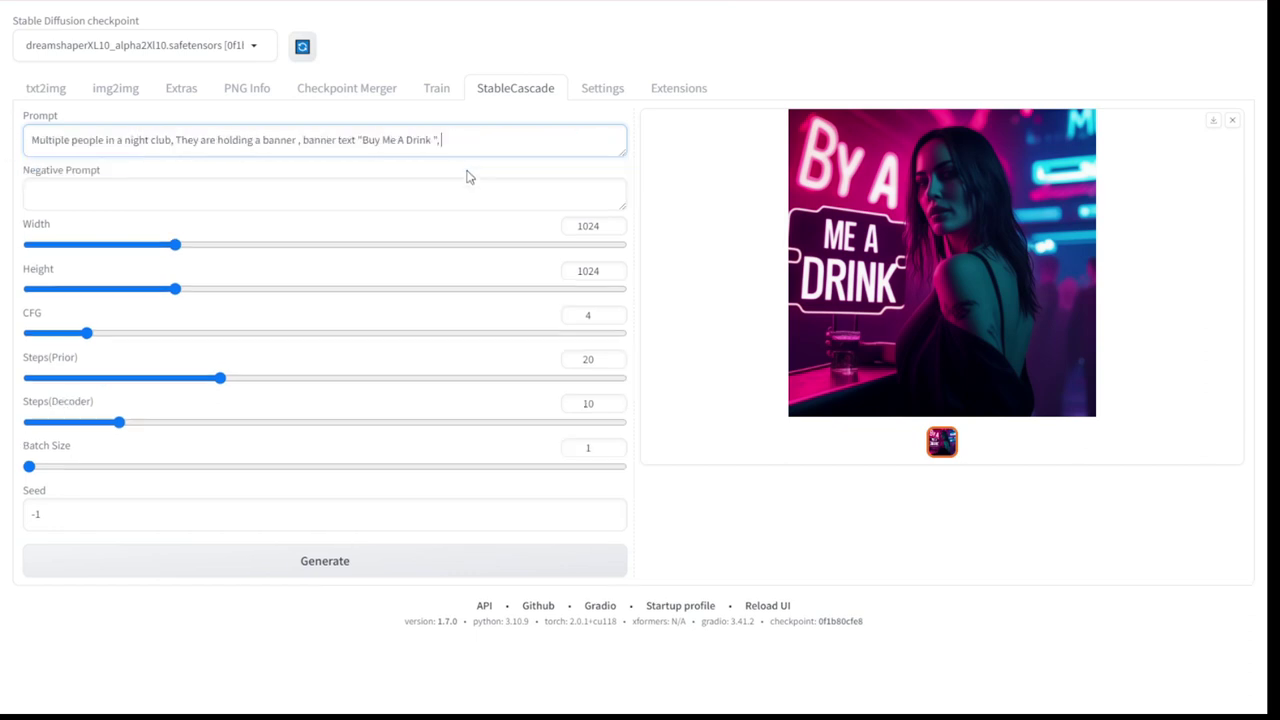
{"action": "key", "text": "BackSpace"}
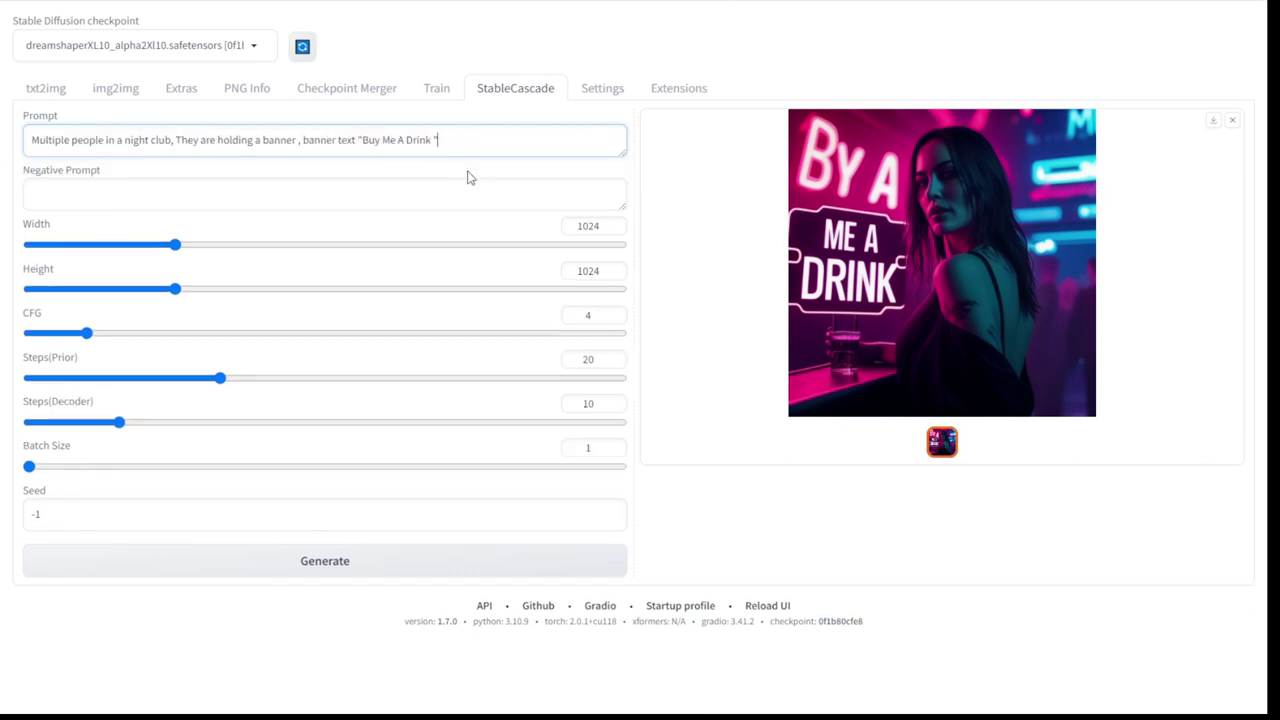
Generate the image from the multiple-people prompt, set the decoder steps to 20 and inspect the result at full size
{"action": "left_click", "coordinate": [443, 556]}
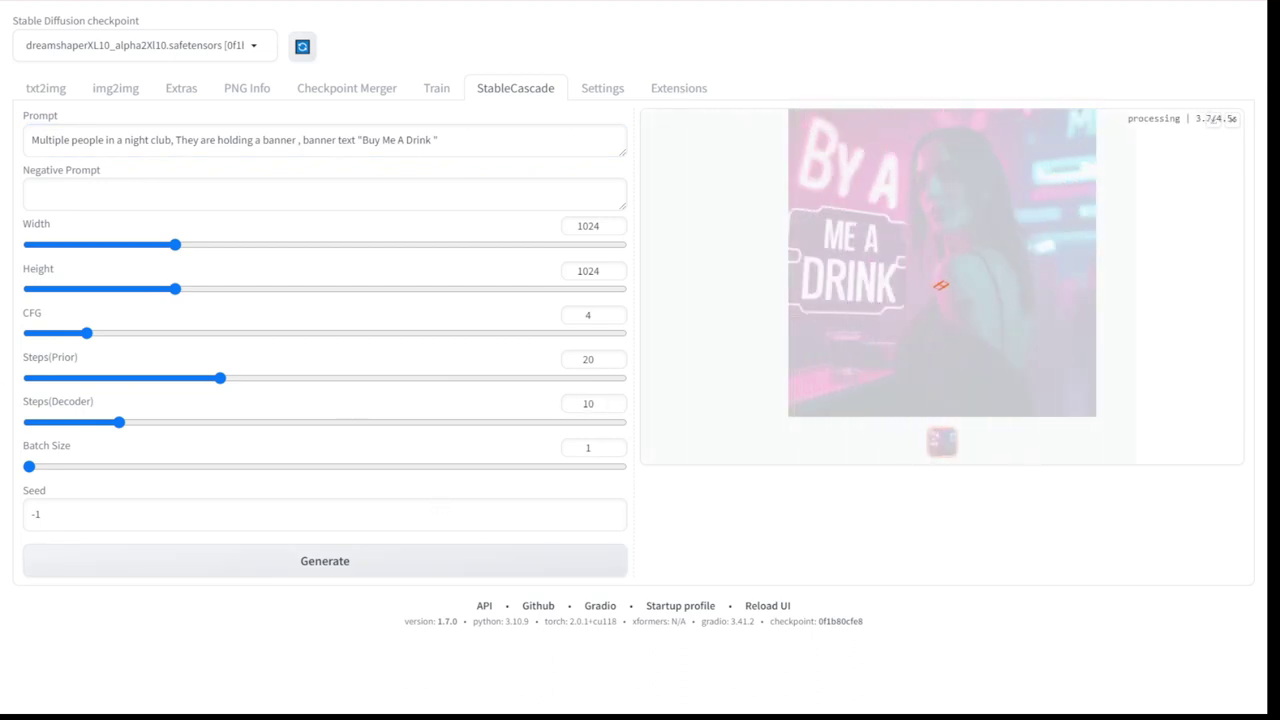
{"action": "type", "text": "20"}
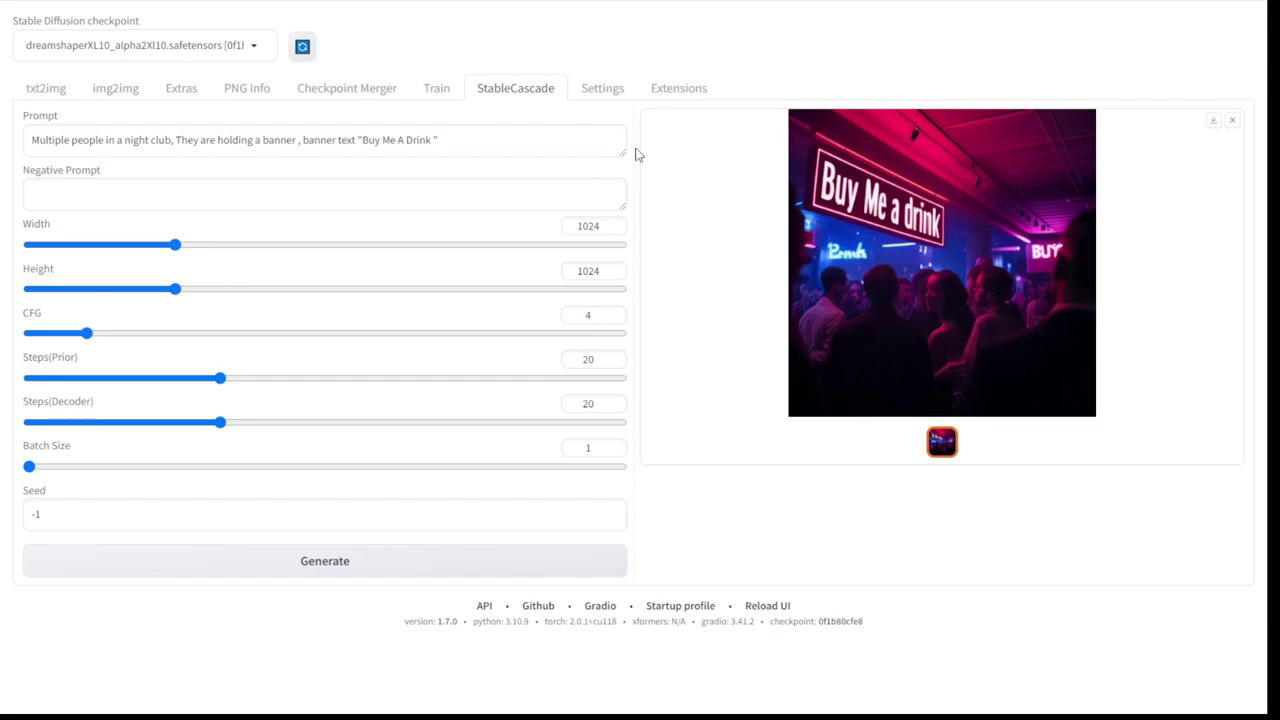
{"action": "left_click", "coordinate": [1040, 257]}
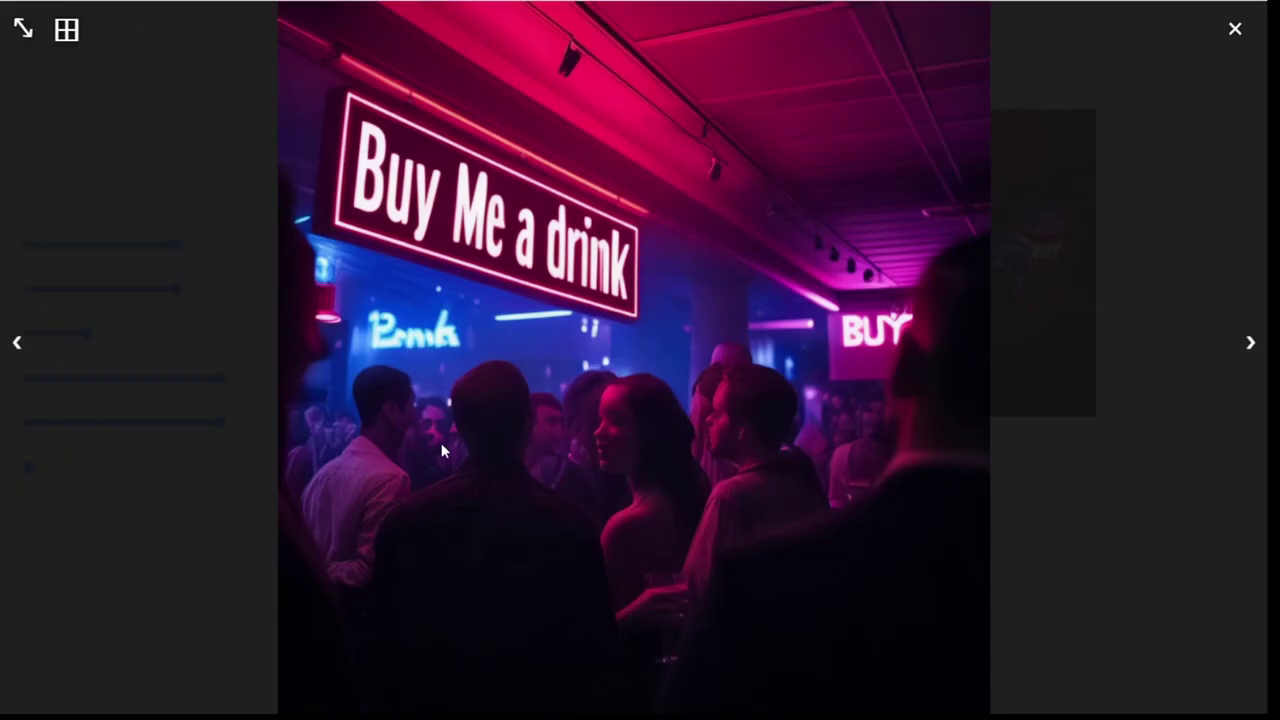
{"action": "left_click", "coordinate": [1158, 507]}
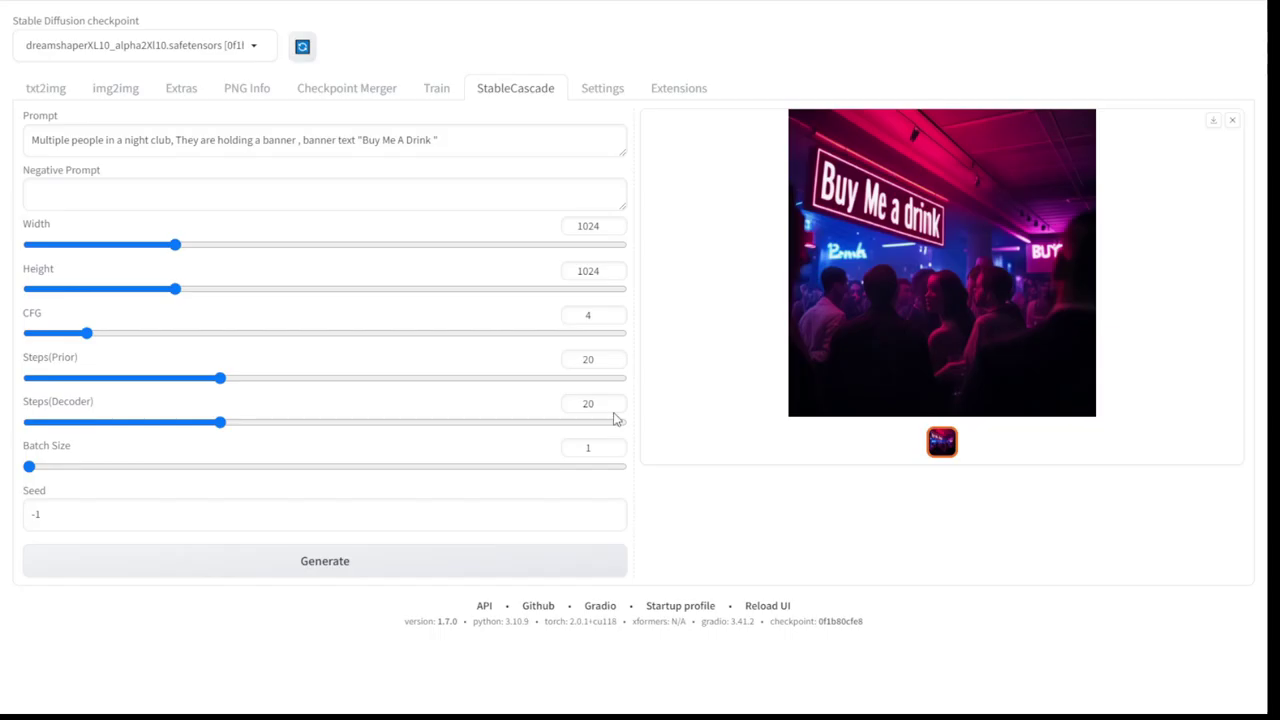
Generate the night club crowd image with the prior steps set to 40 and inspect the result at full size
{"action": "left_click_drag", "start_coordinate": [220, 378], "coordinate": [420, 384]}
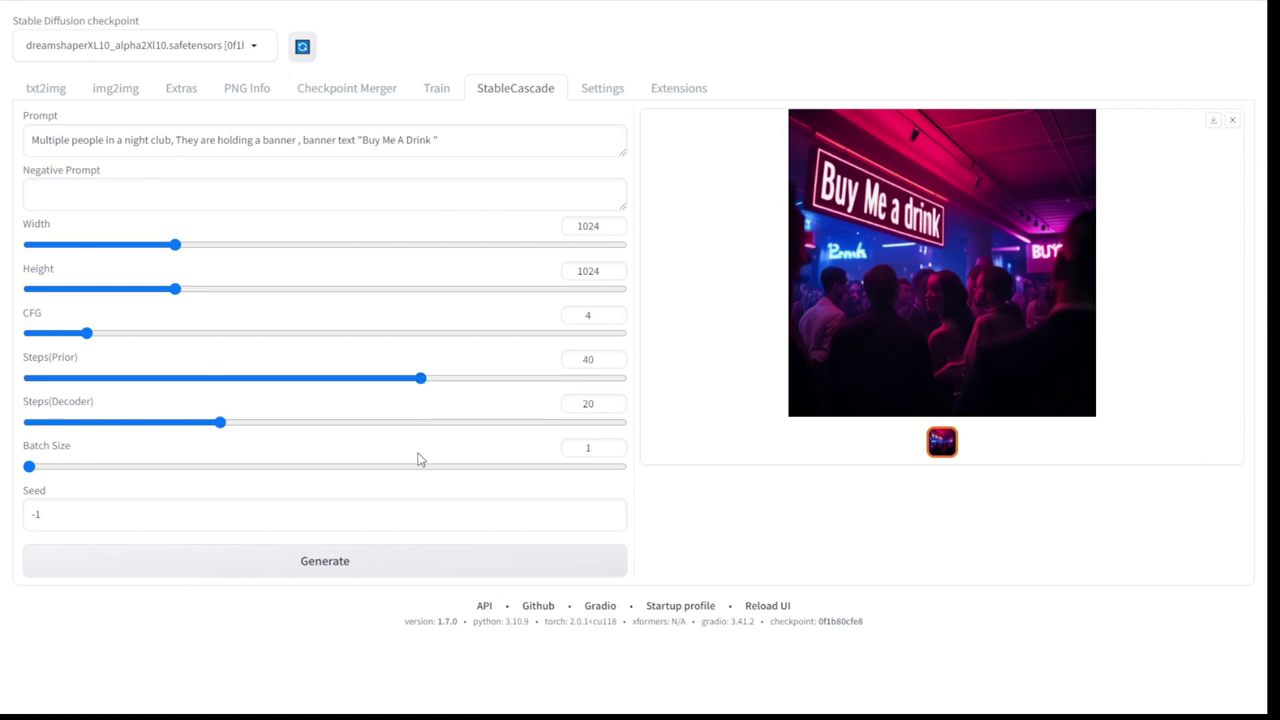
{"action": "left_click", "coordinate": [366, 569]}
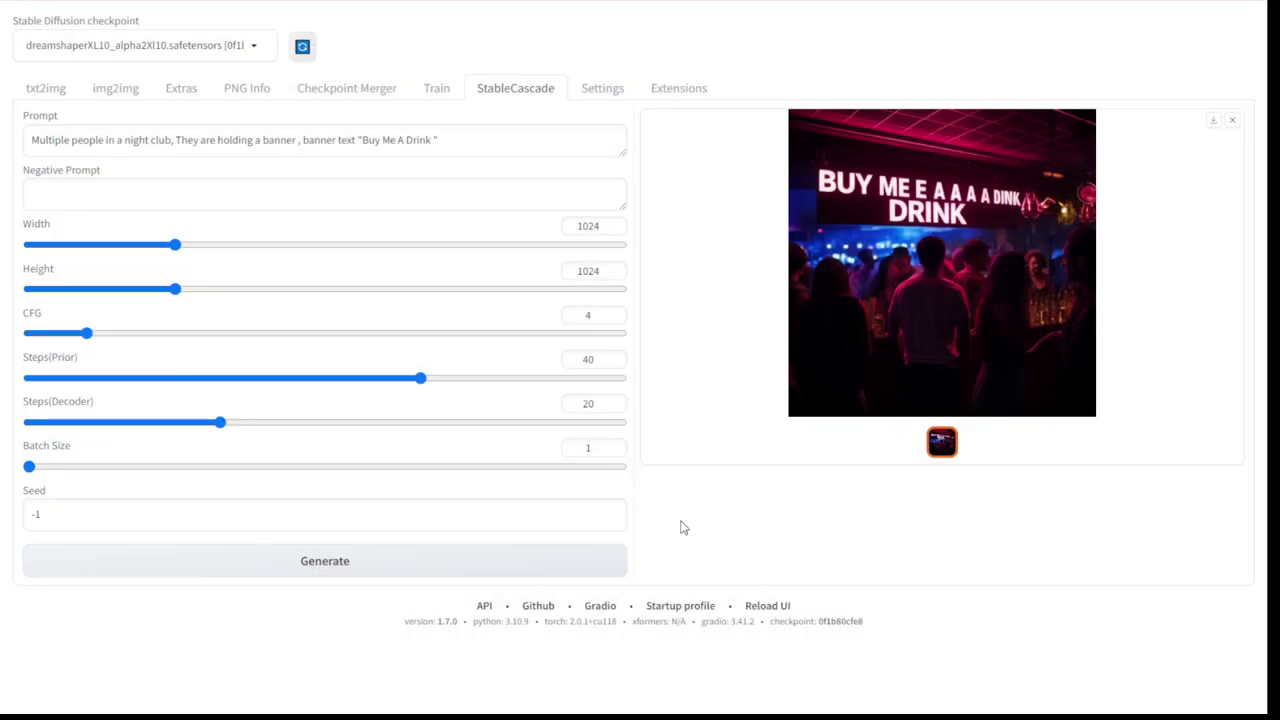
{"action": "left_click", "coordinate": [972, 320]}
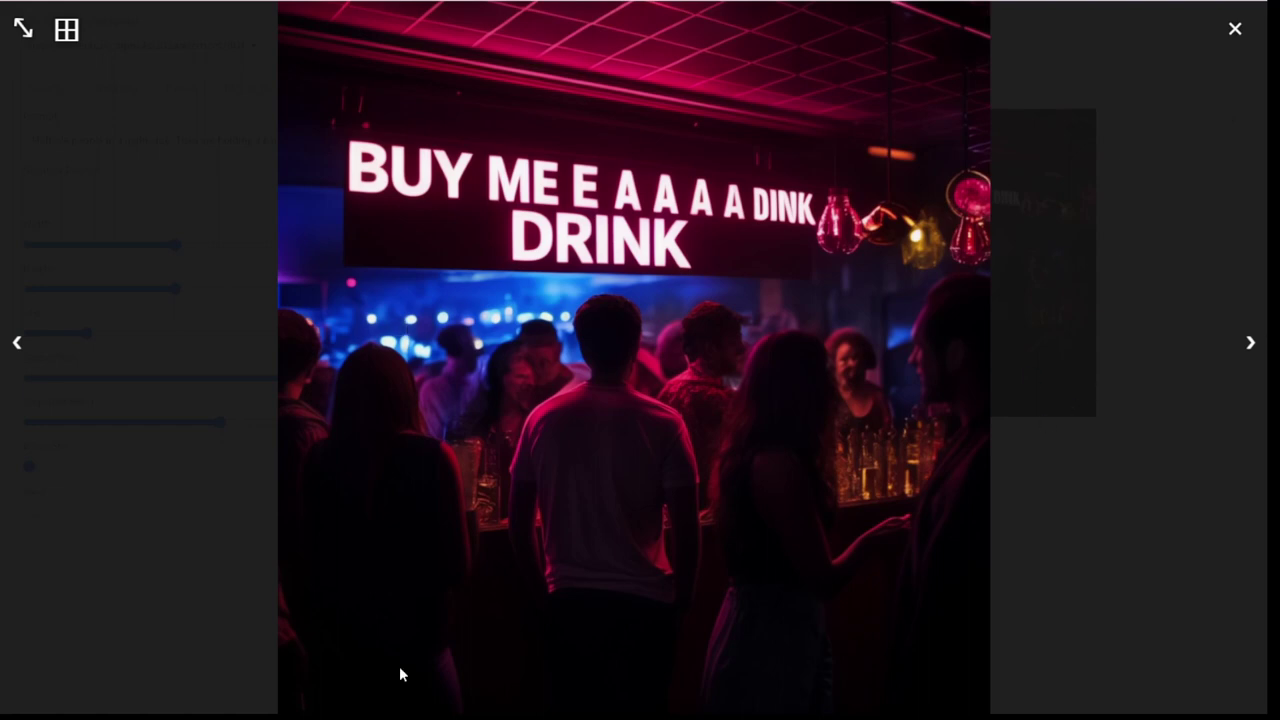
{"action": "left_click", "coordinate": [1083, 617]}
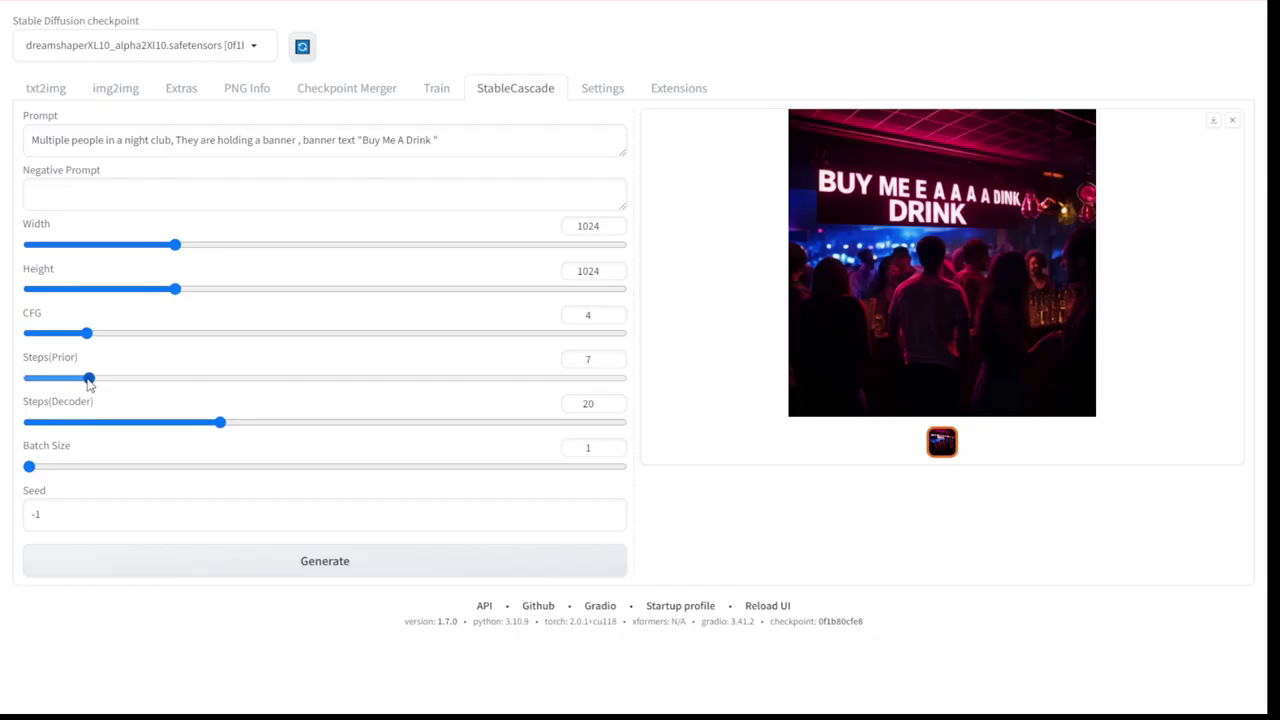
Generate the crowd image with the prior steps reduced to 5 and examine the result at full size
{"action": "left_click_drag", "start_coordinate": [89, 383], "coordinate": [101, 385]}
{"action": "left_click_drag", "start_coordinate": [100, 381], "coordinate": [67, 381]}
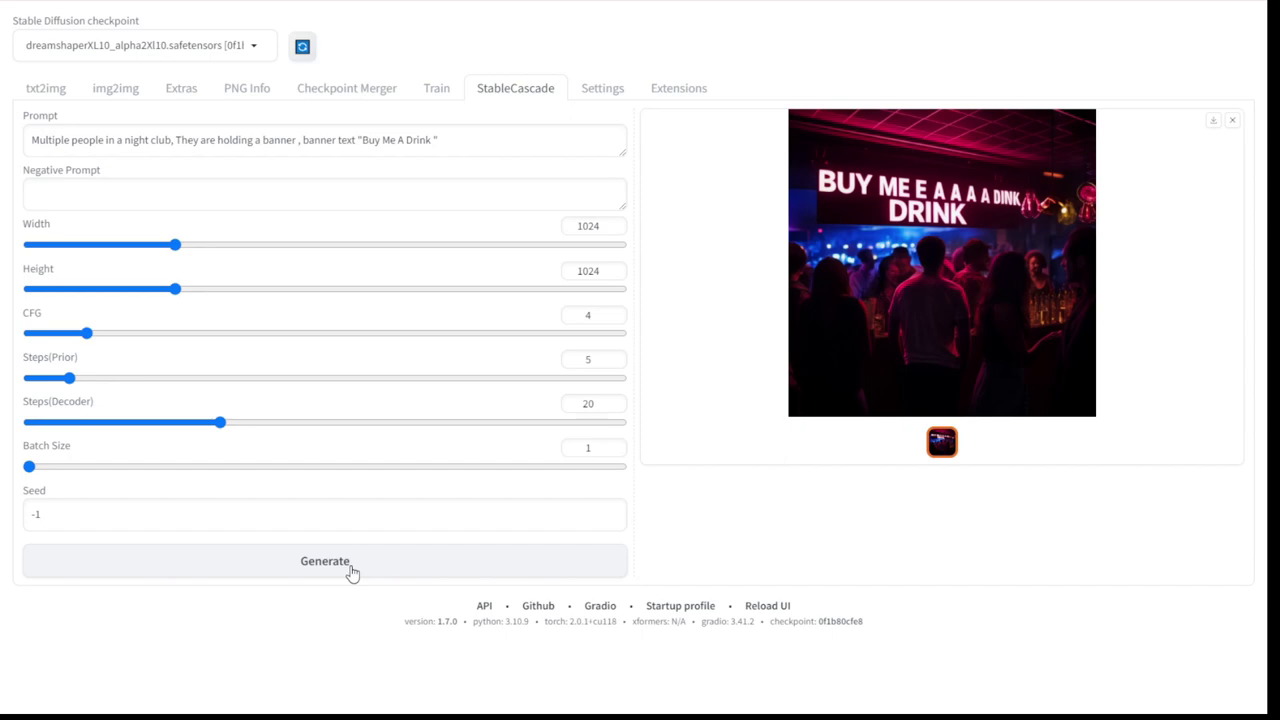
{"action": "left_click", "coordinate": [977, 297]}
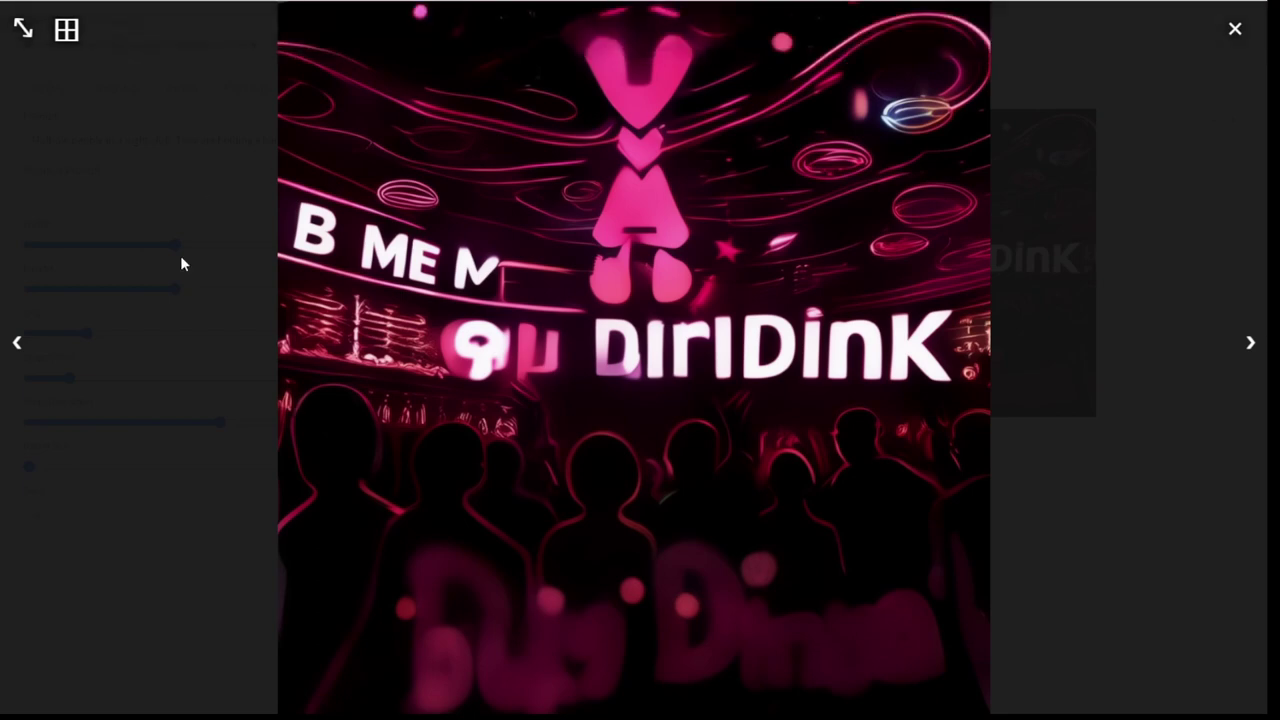
{"action": "left_click", "coordinate": [301, 384]}
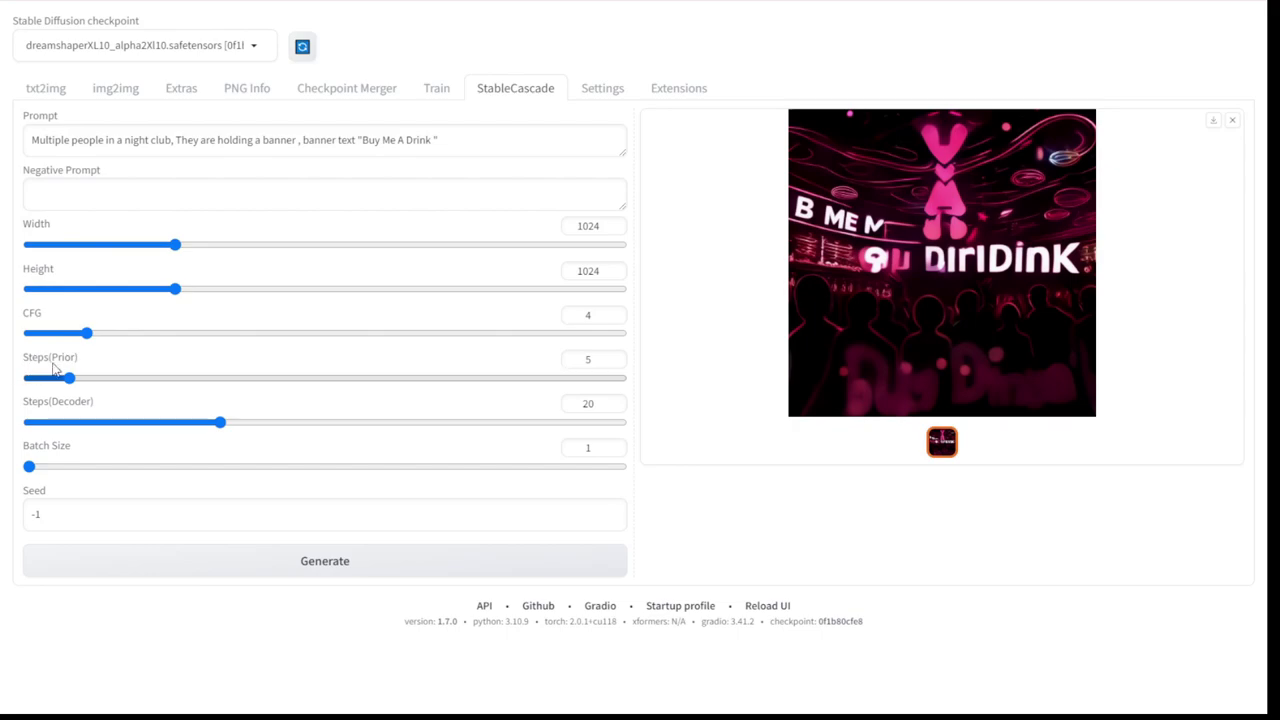
{"action": "left_click", "coordinate": [905, 310]}
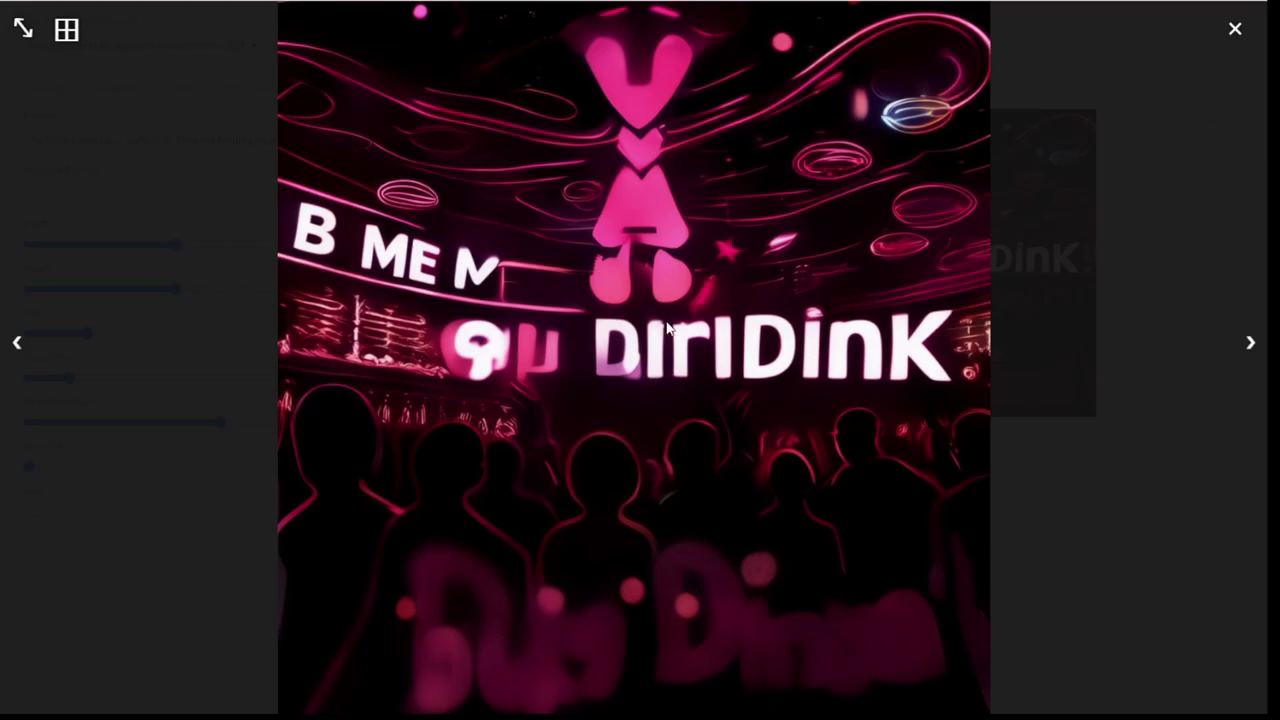
{"action": "left_click", "coordinate": [60, 482]}
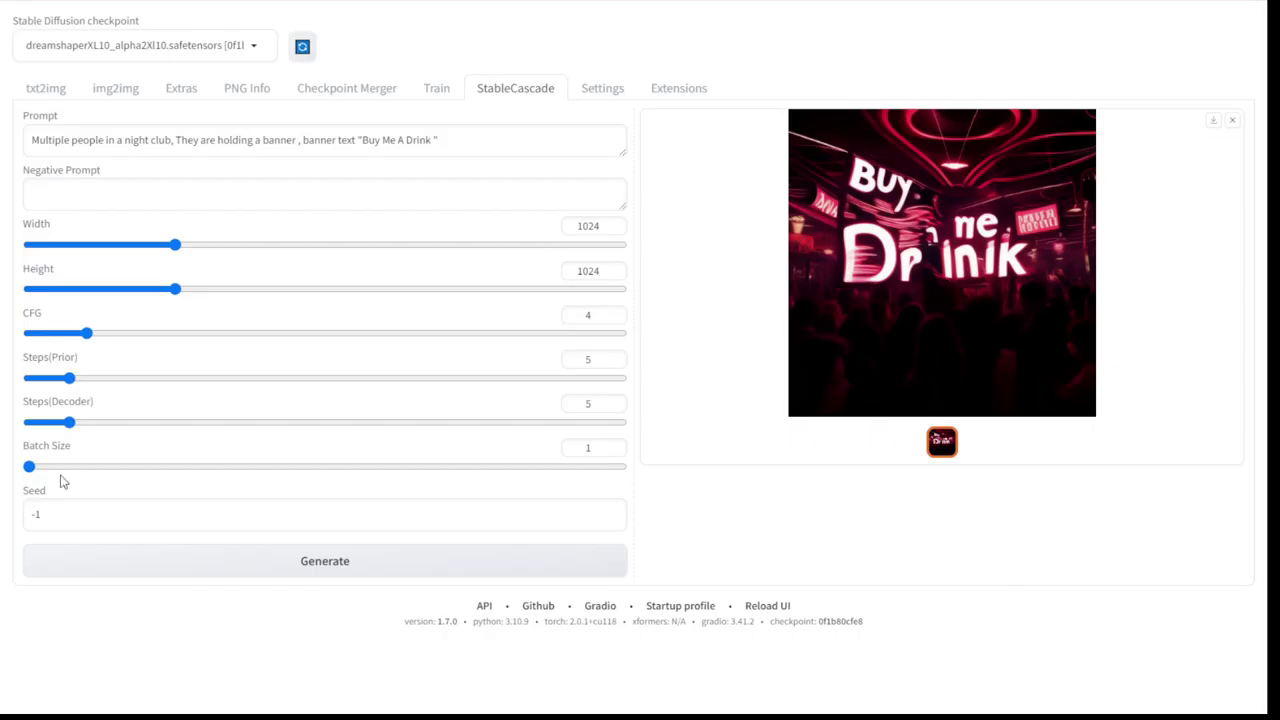
Set the prior steps to 20 and the decoder steps to 10
{"action": "double_click", "coordinate": [570, 357]}
{"action": "type", "text": "20"}
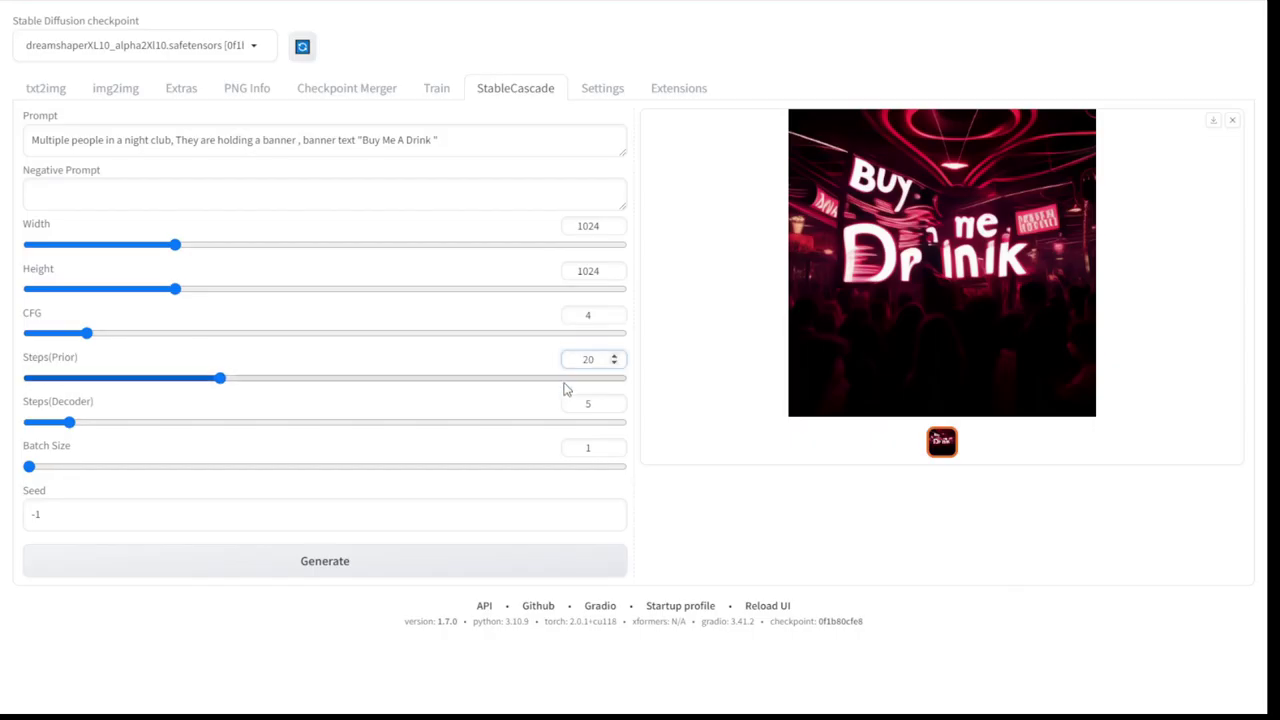
{"action": "double_click", "coordinate": [588, 402]}
{"action": "type", "text": "10"}
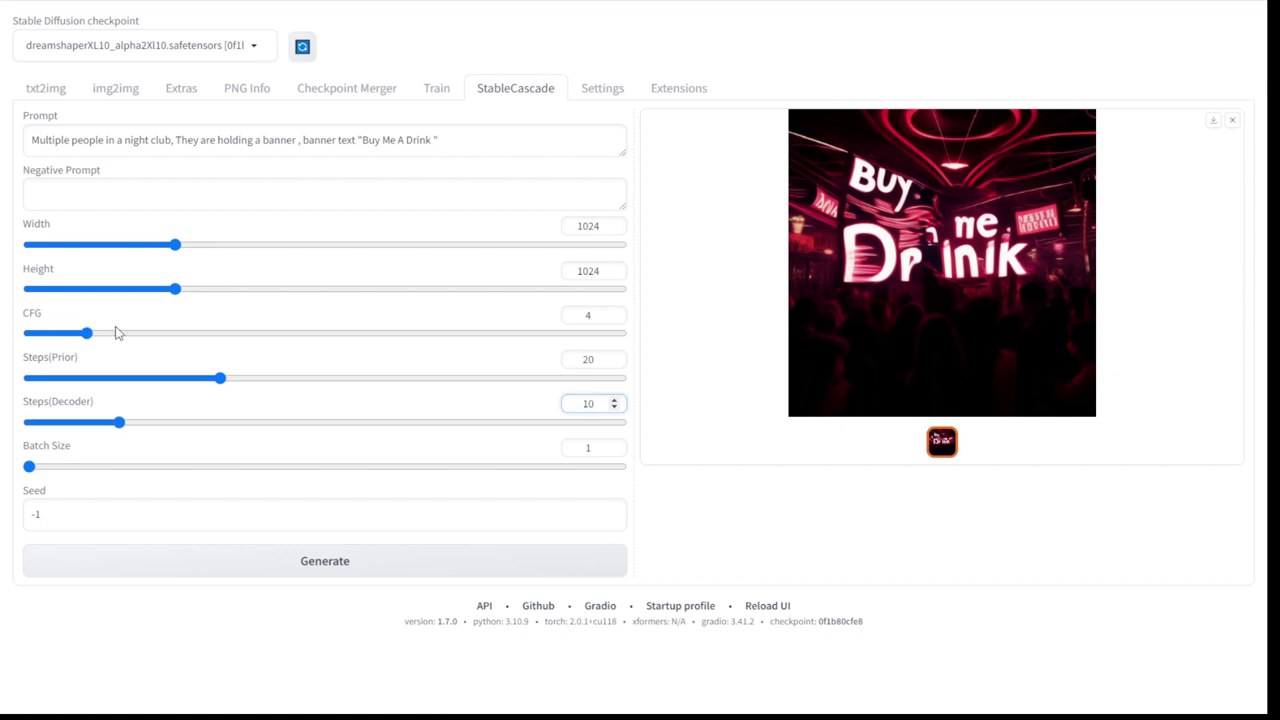
Set the CFG to 10 and generate the image again with the same prompt
{"action": "left_click", "coordinate": [30, 320]}
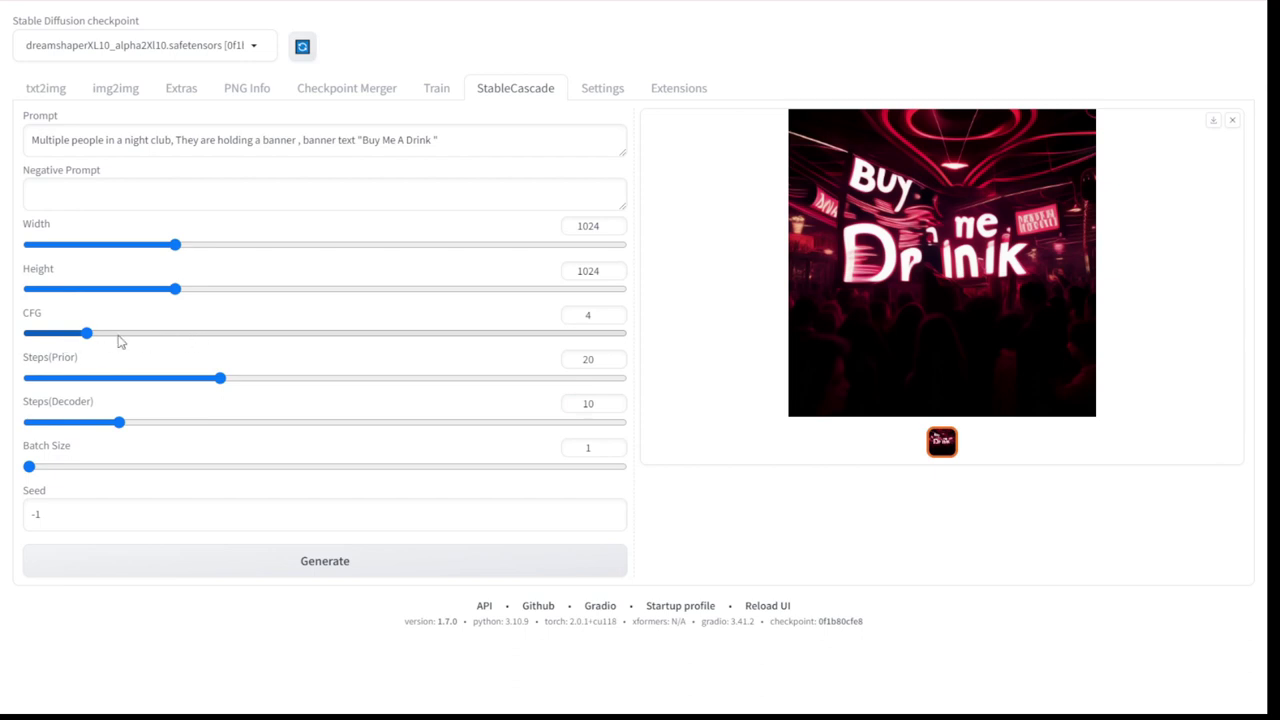
{"action": "left_click_drag", "start_coordinate": [254, 332], "coordinate": [212, 338]}
{"action": "double_click", "coordinate": [579, 317]}
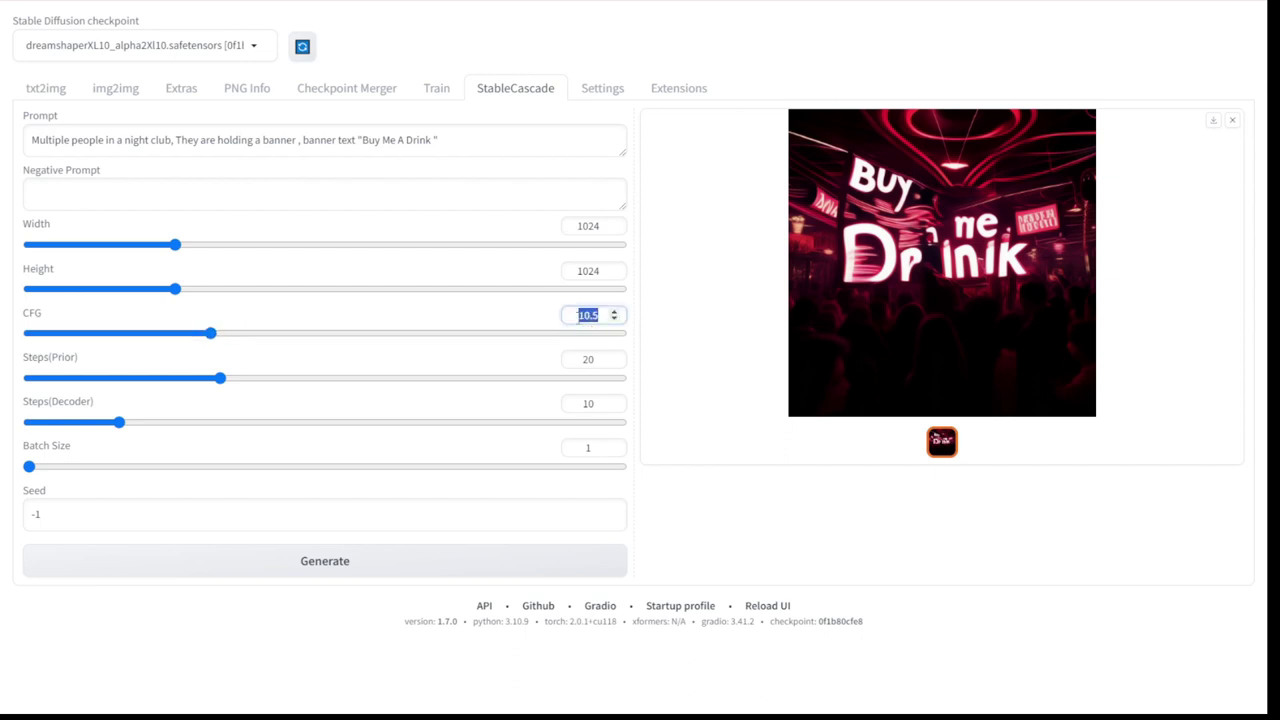
{"action": "type", "text": "10"}
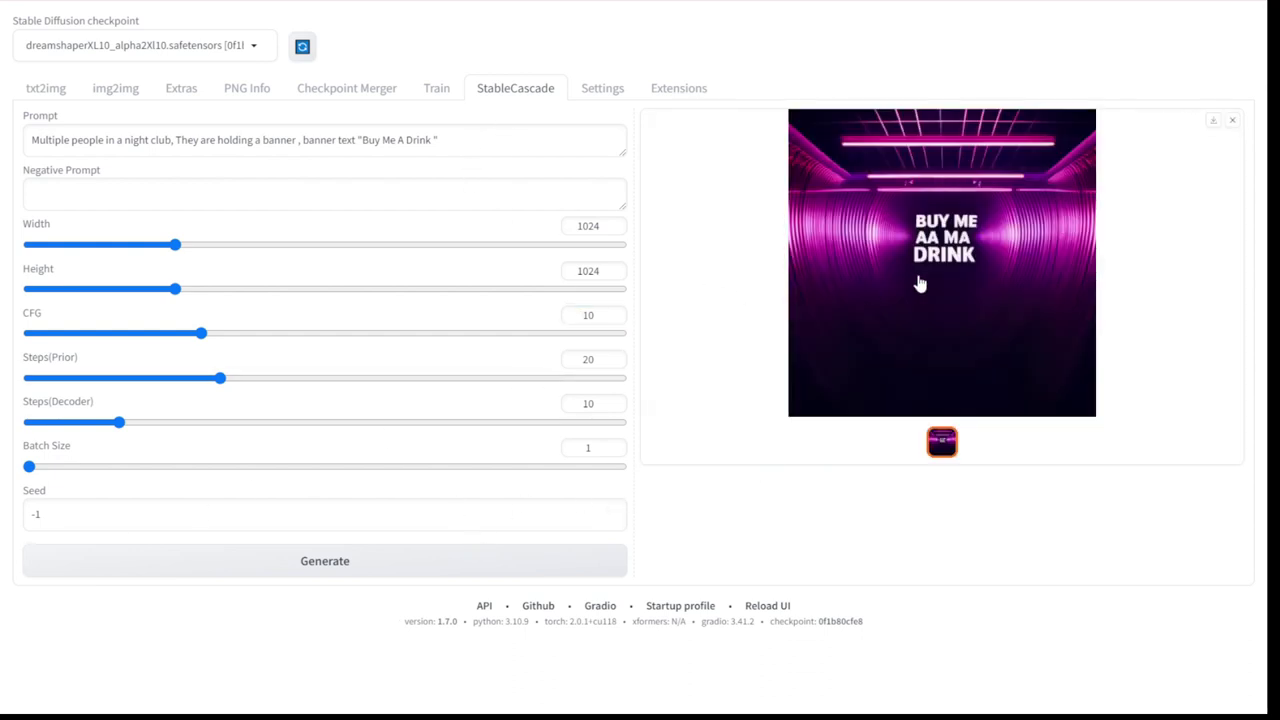
Examine the current night club image at full size, generate it again with the same settings and examine the new result
{"action": "left_click", "coordinate": [930, 266]}
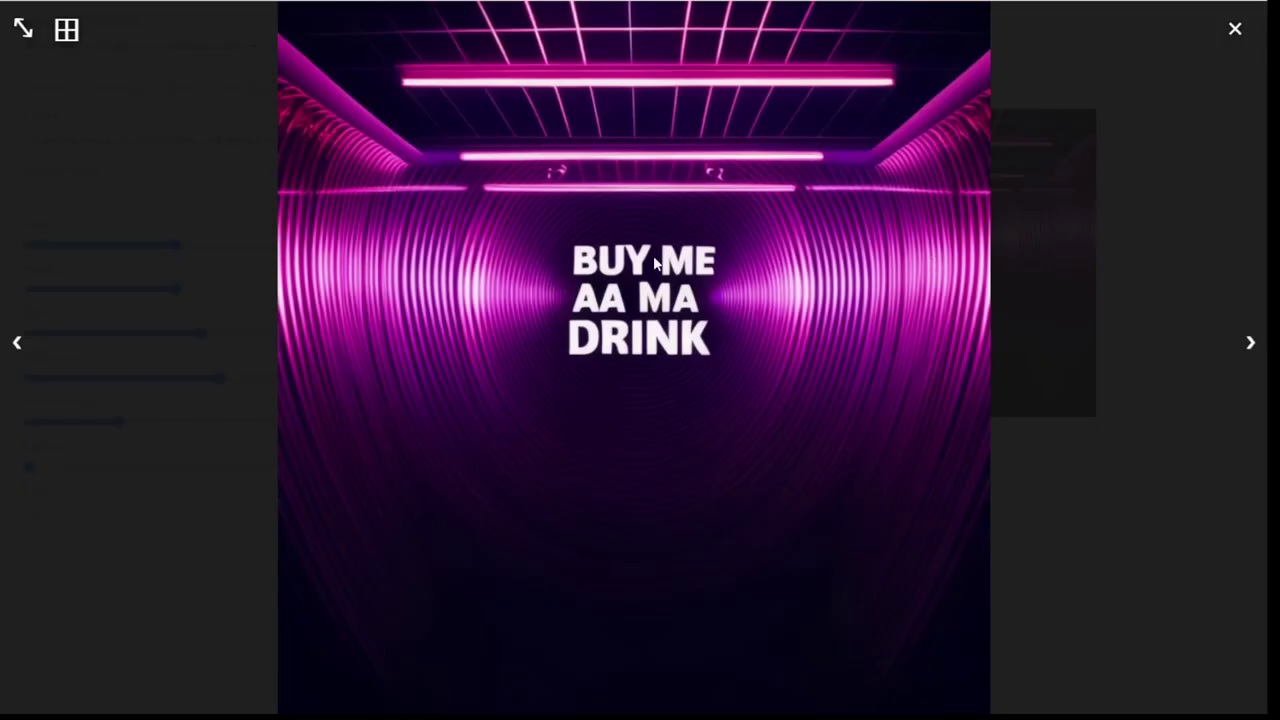
{"action": "left_click", "coordinate": [823, 320]}
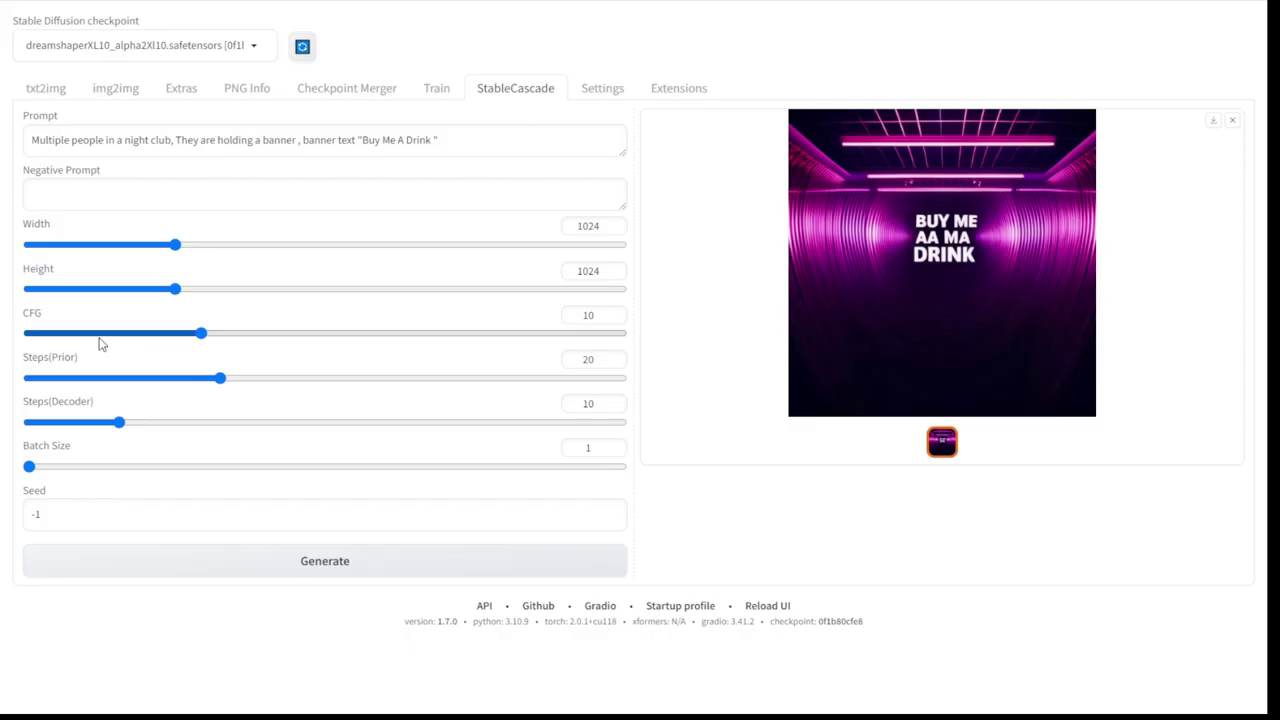
{"action": "left_click", "coordinate": [341, 566]}
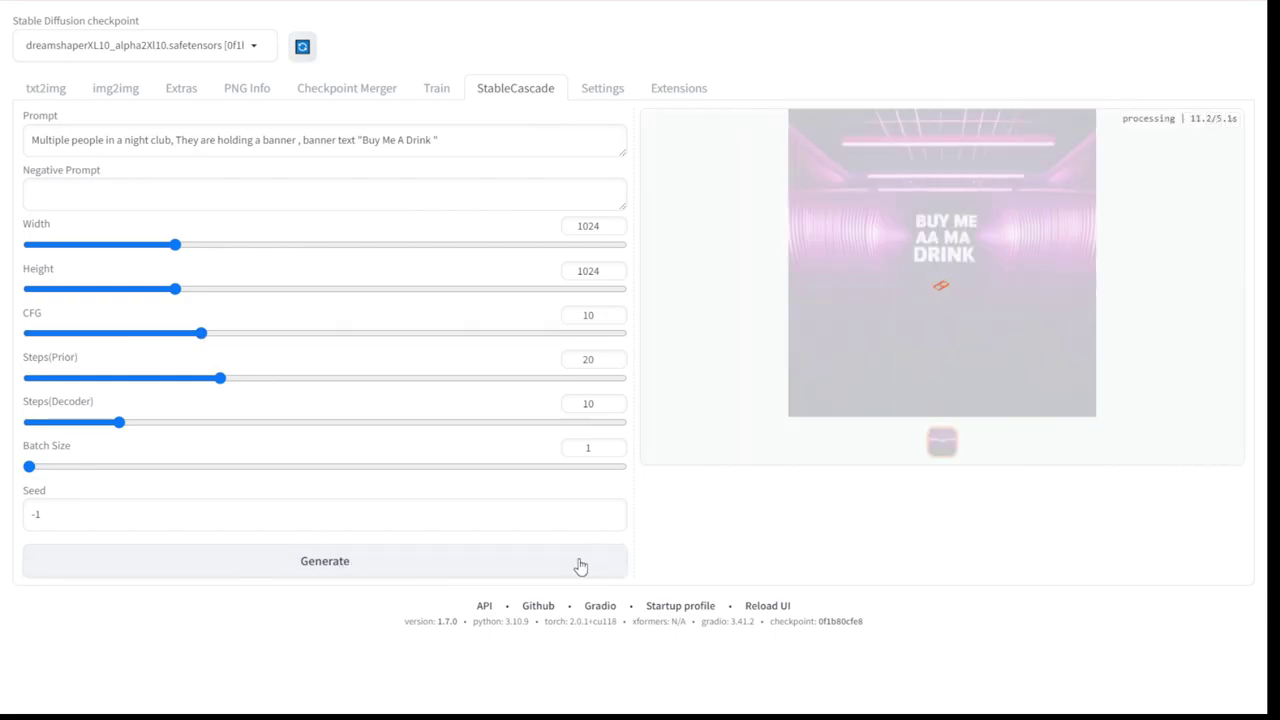
{"action": "left_click", "coordinate": [918, 310]}
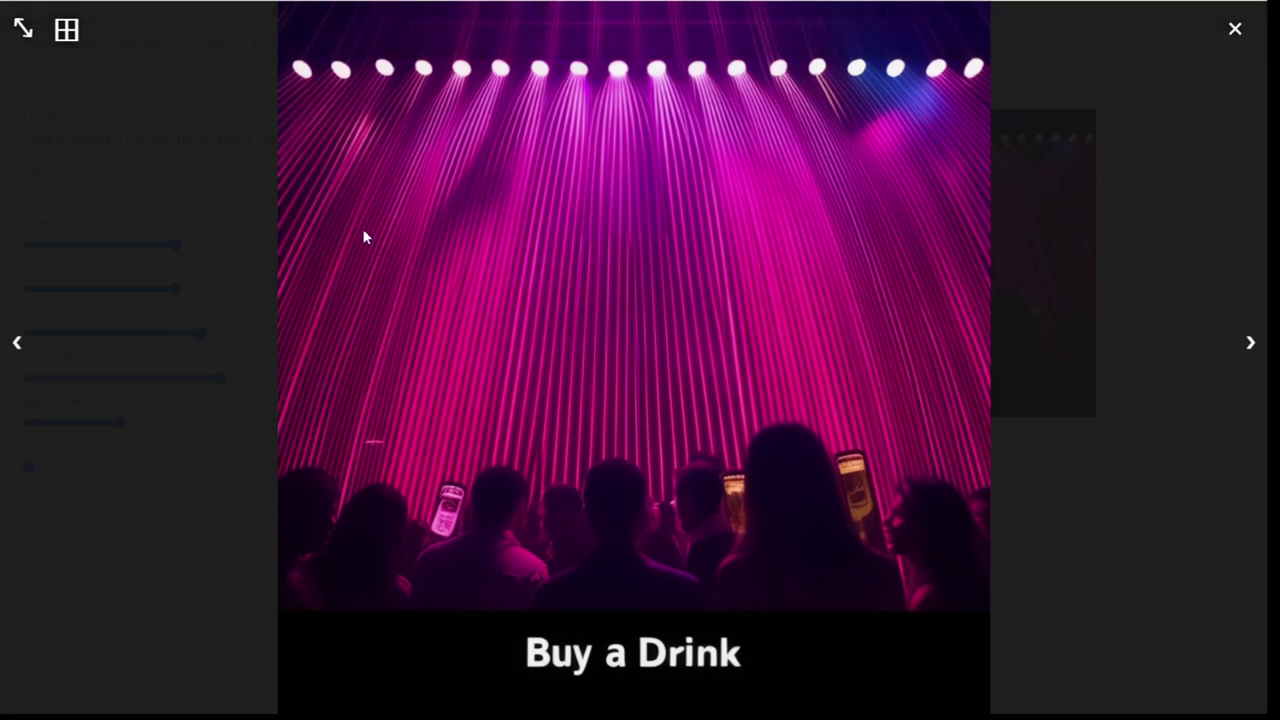
{"action": "left_click", "coordinate": [1106, 553]}
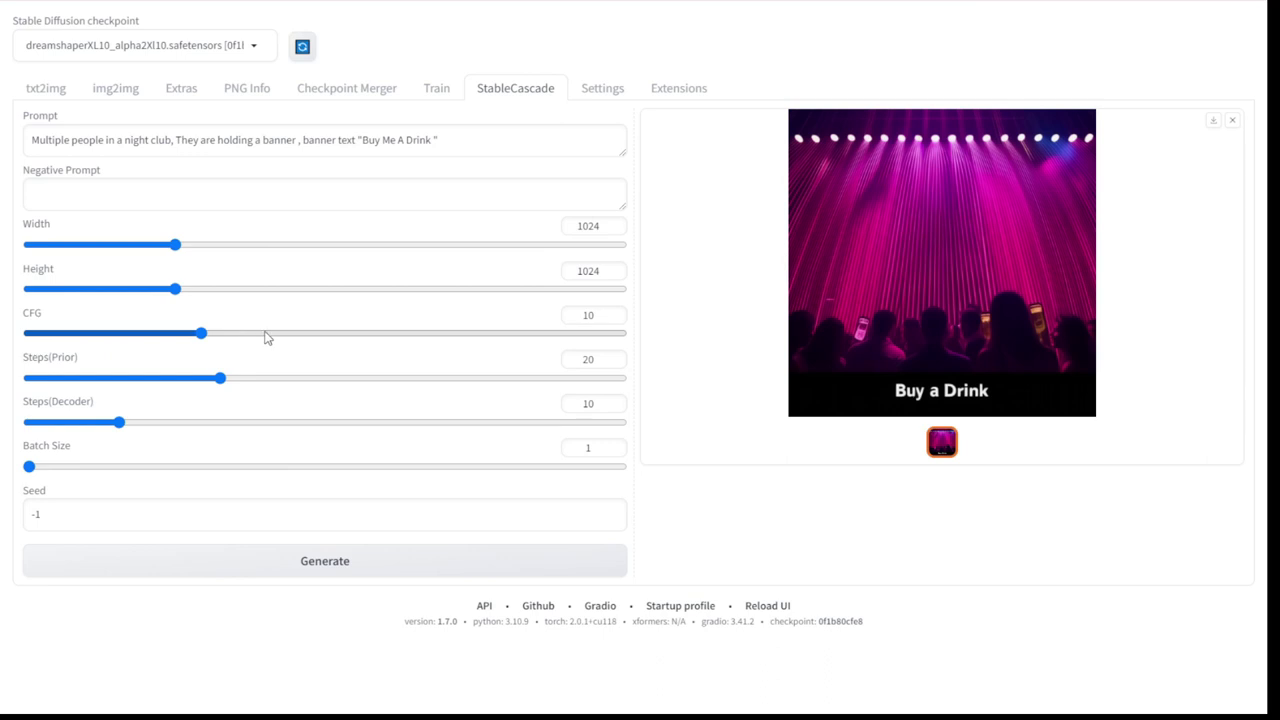
Set the CFG to 16, generate the night club image again and inspect the result at full size
{"action": "left_click_drag", "start_coordinate": [265, 337], "coordinate": [315, 340]}
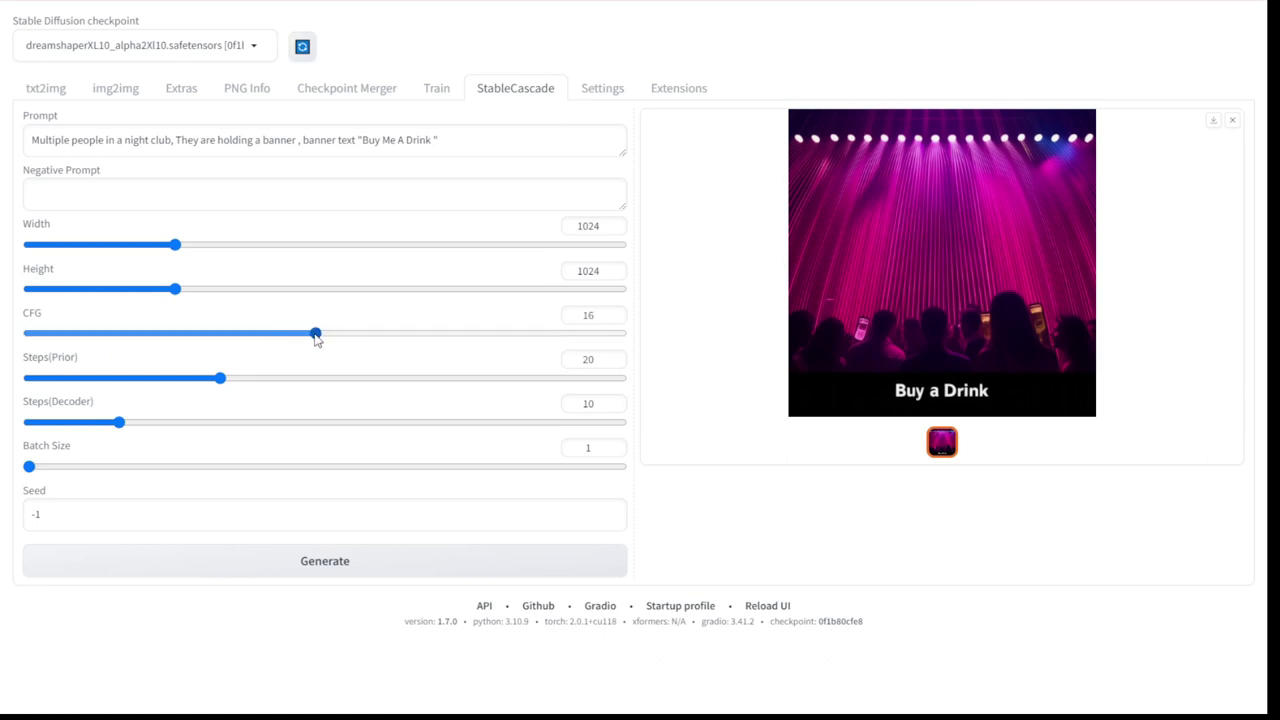
{"action": "left_click", "coordinate": [286, 578]}
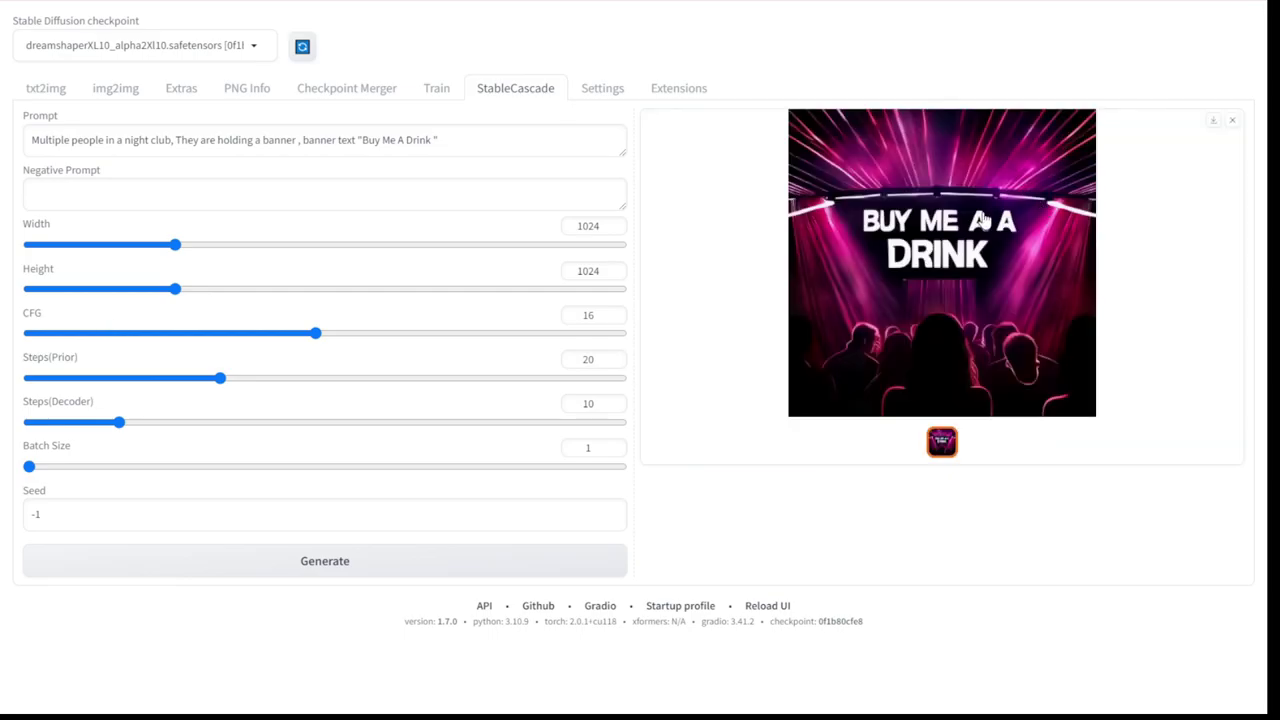
{"action": "left_click", "coordinate": [982, 220]}
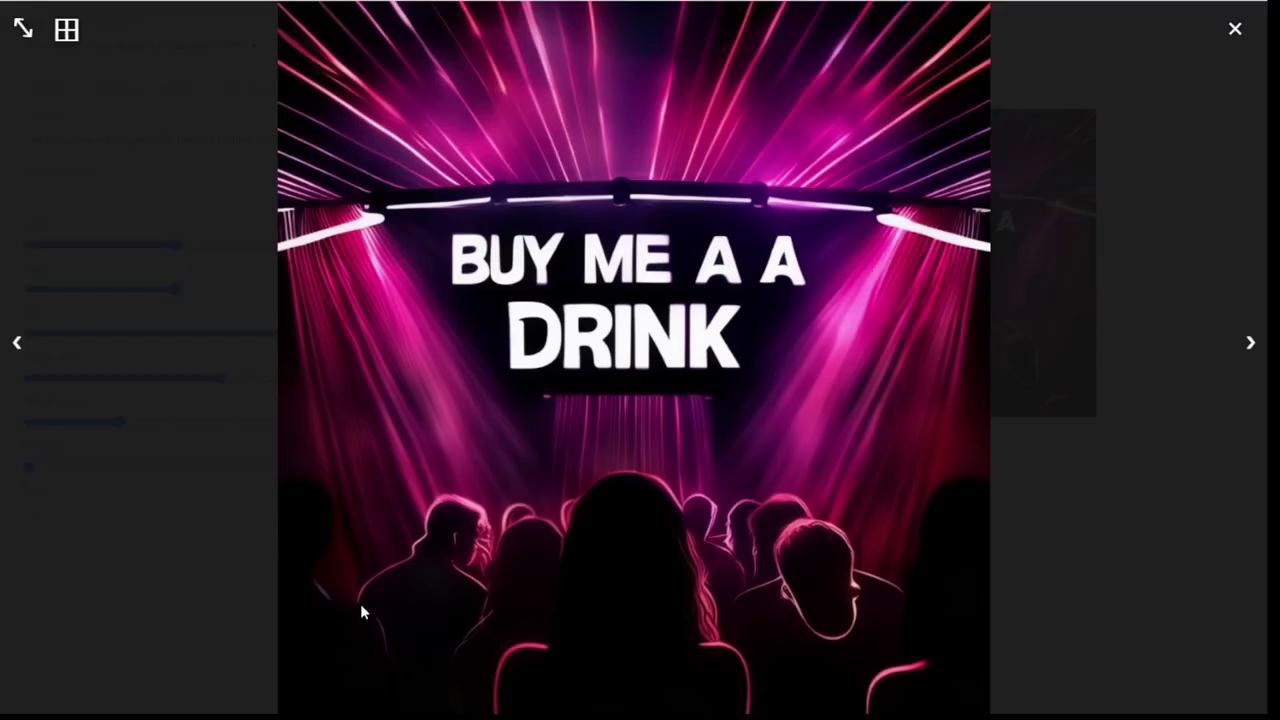
{"action": "left_click", "coordinate": [319, 240]}
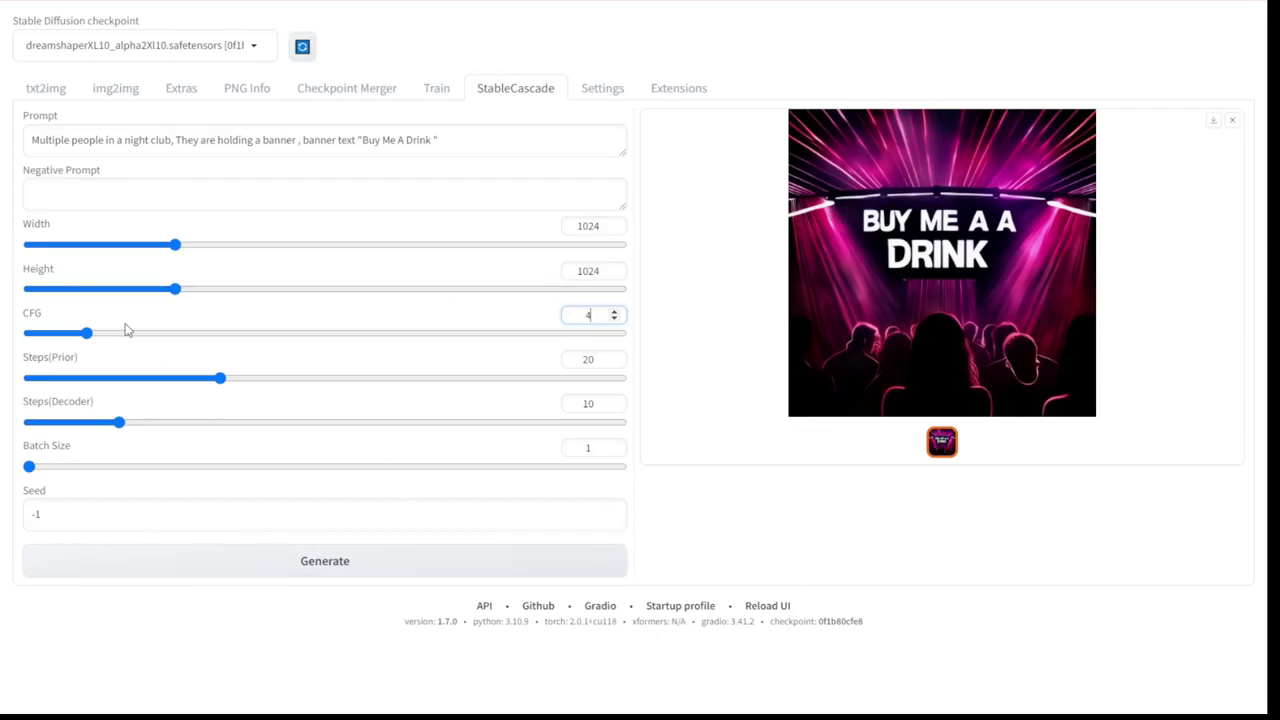
Generate the night club image with the CFG at 4 and view the result at full size
{"action": "left_click", "coordinate": [230, 561]}
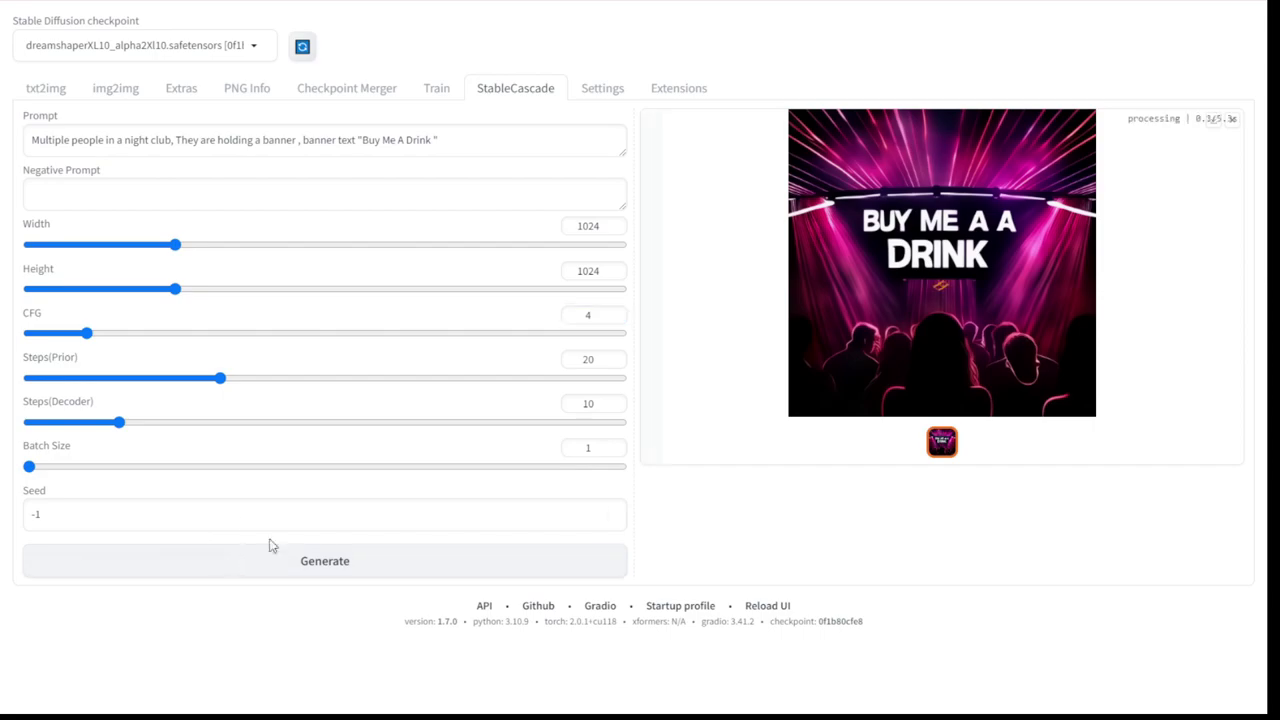
{"action": "left_click", "coordinate": [933, 267]}
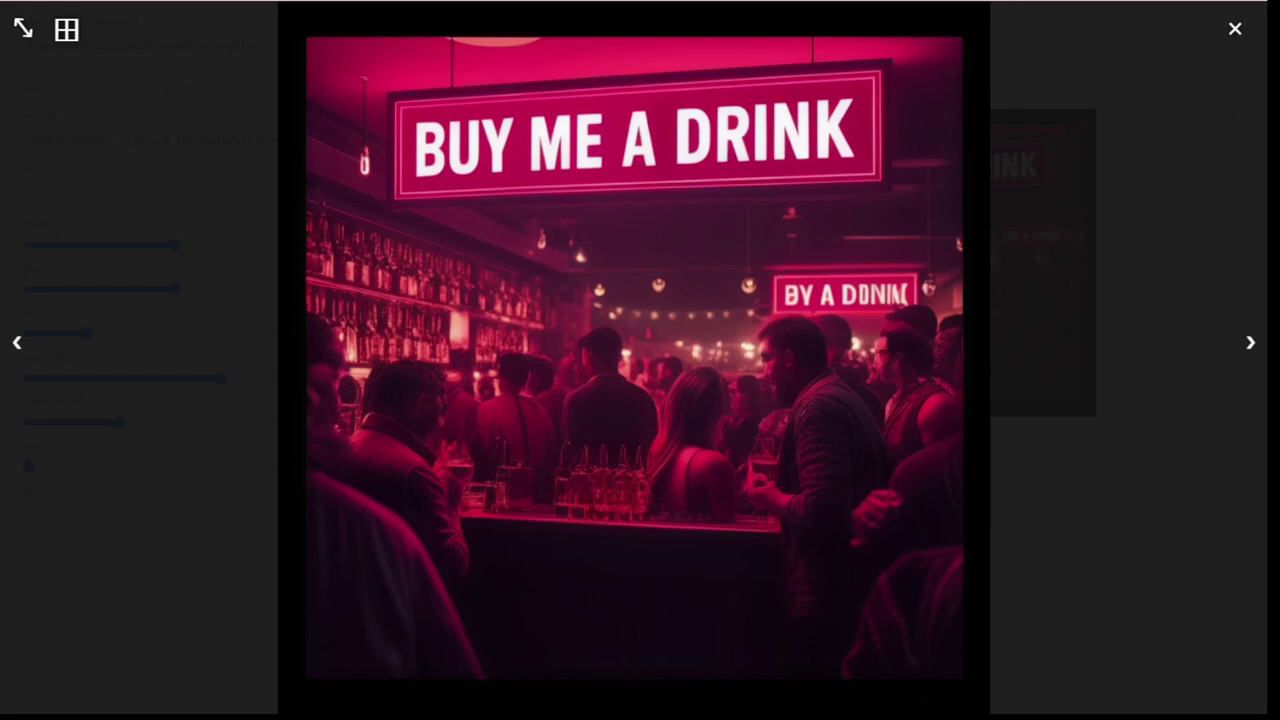
{"action": "key", "text": "Escape"}
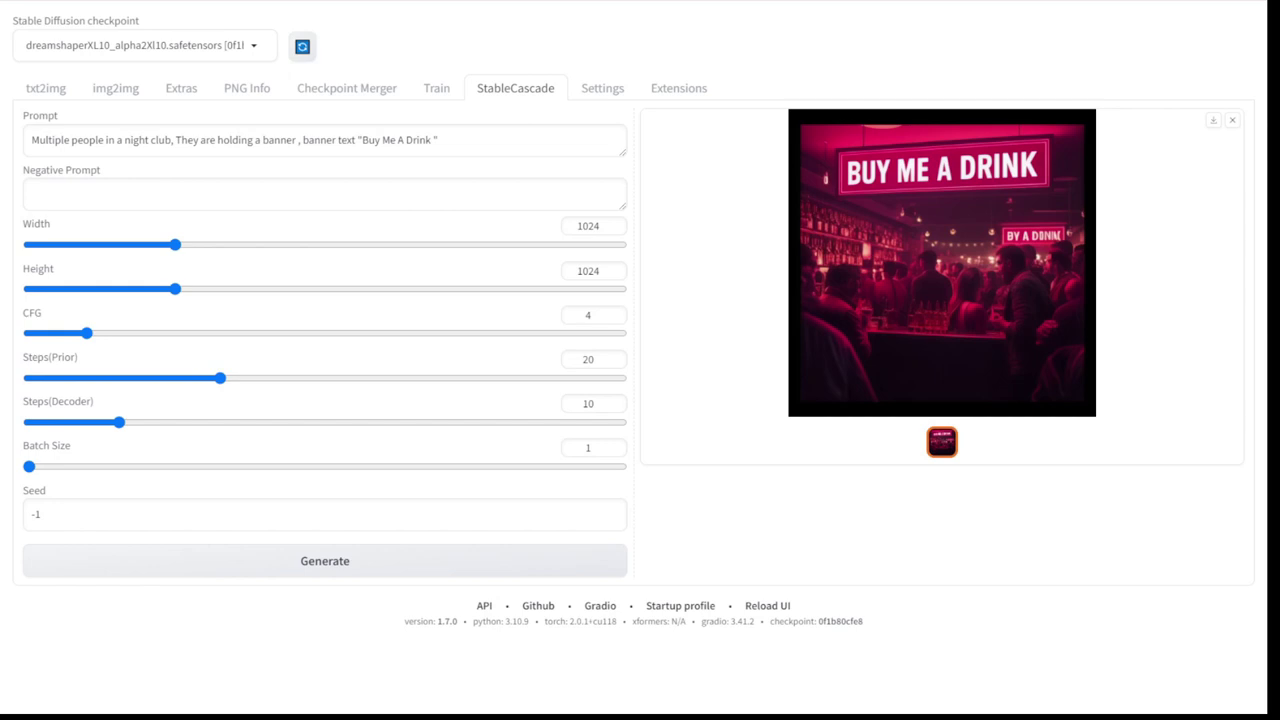
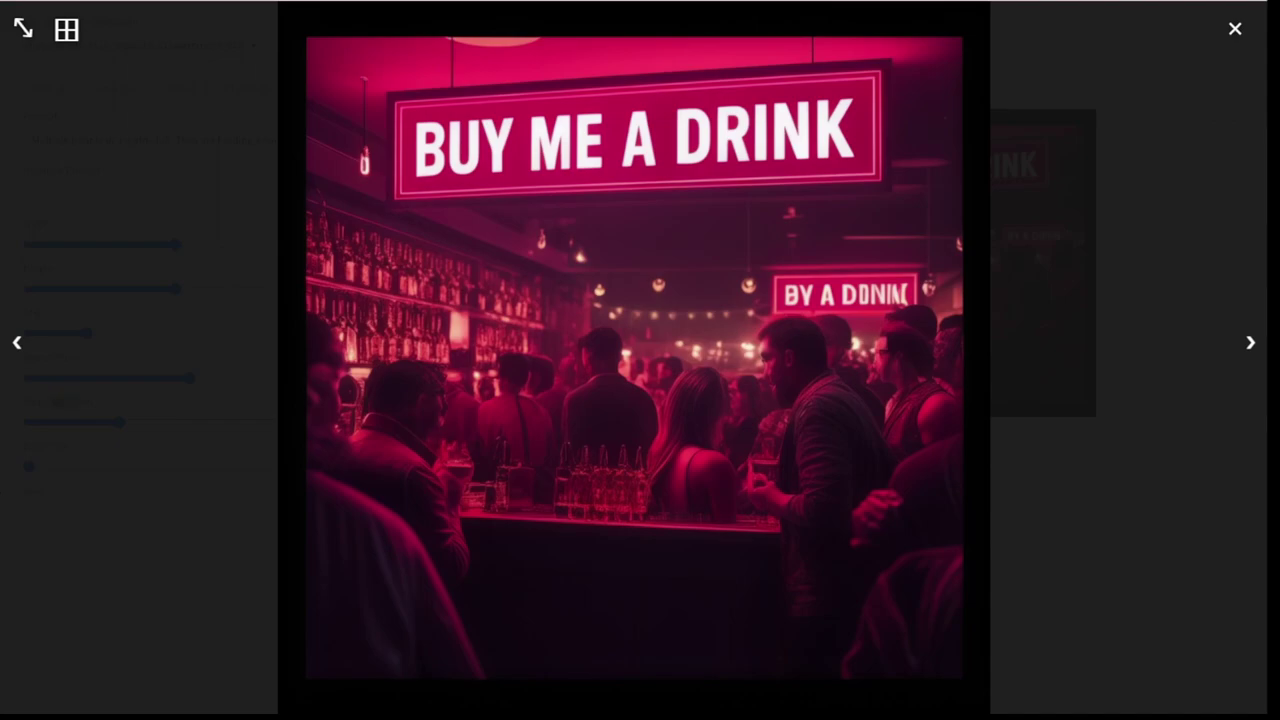
Inspect the night club images generated with 30 prior steps and CFG 4 at full size
{"action": "key", "text": "Escape"}
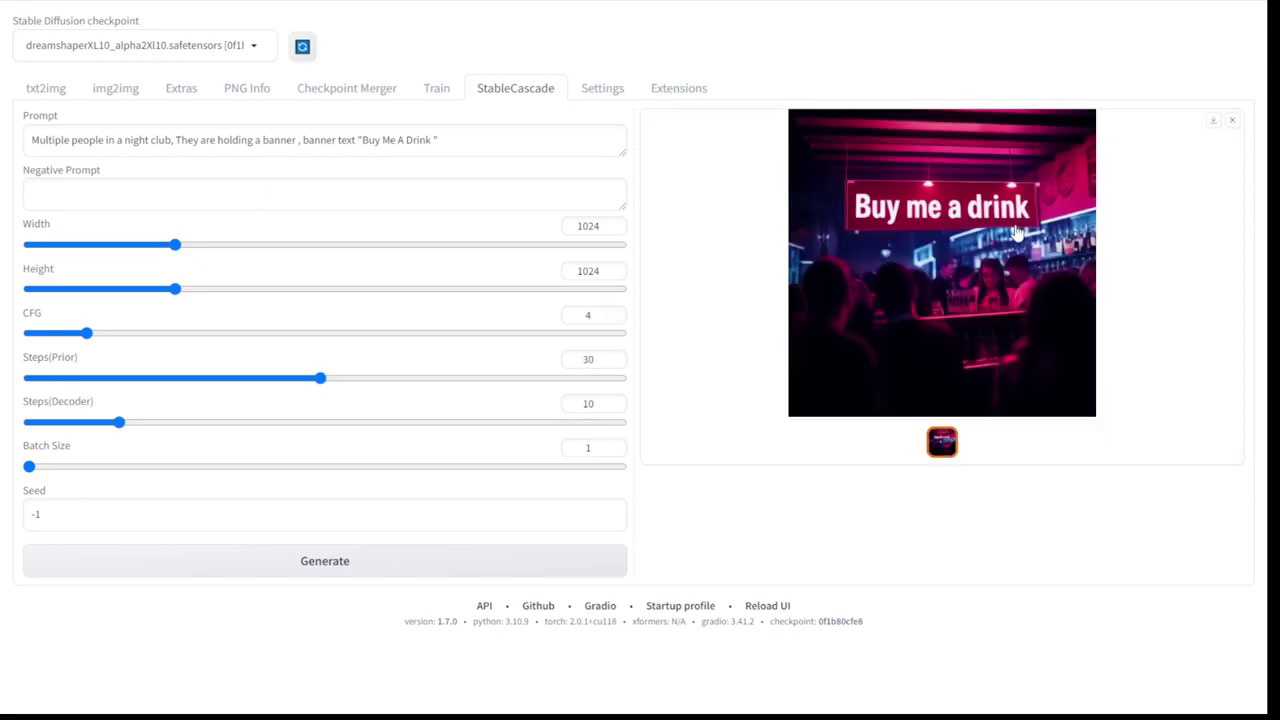
{"action": "left_click", "coordinate": [985, 281]}
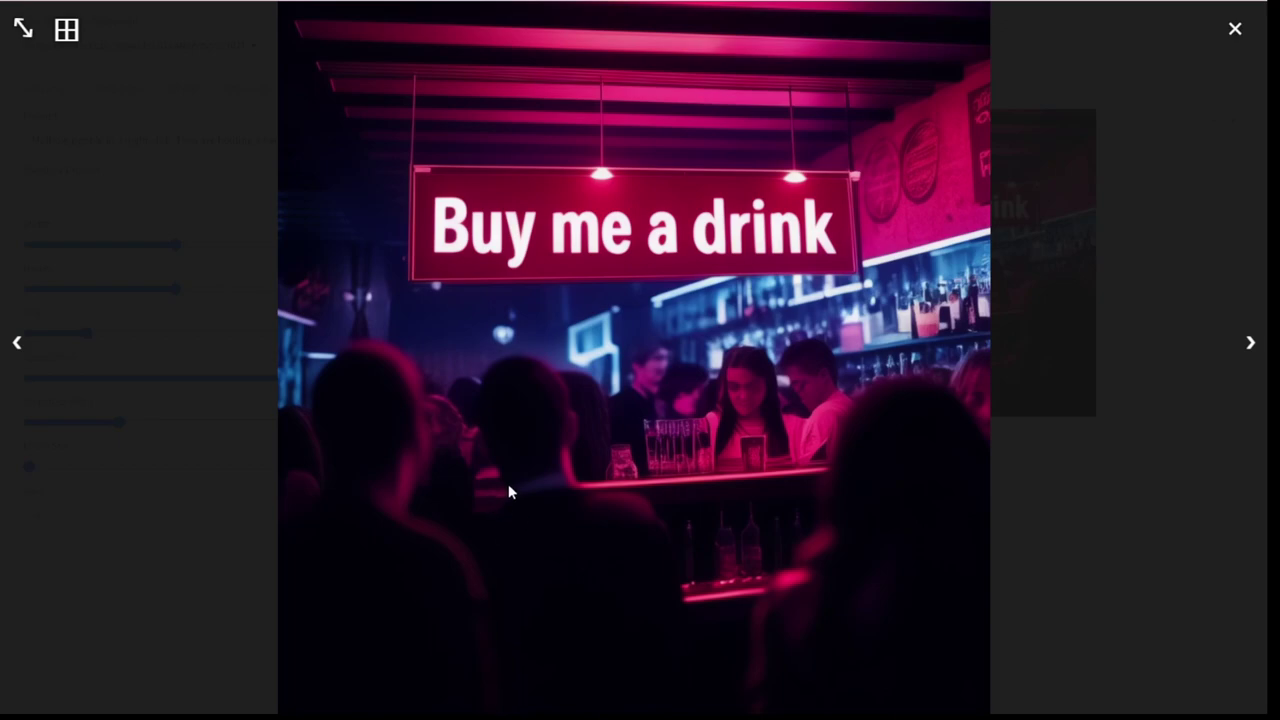
{"action": "left_click", "coordinate": [1185, 533]}
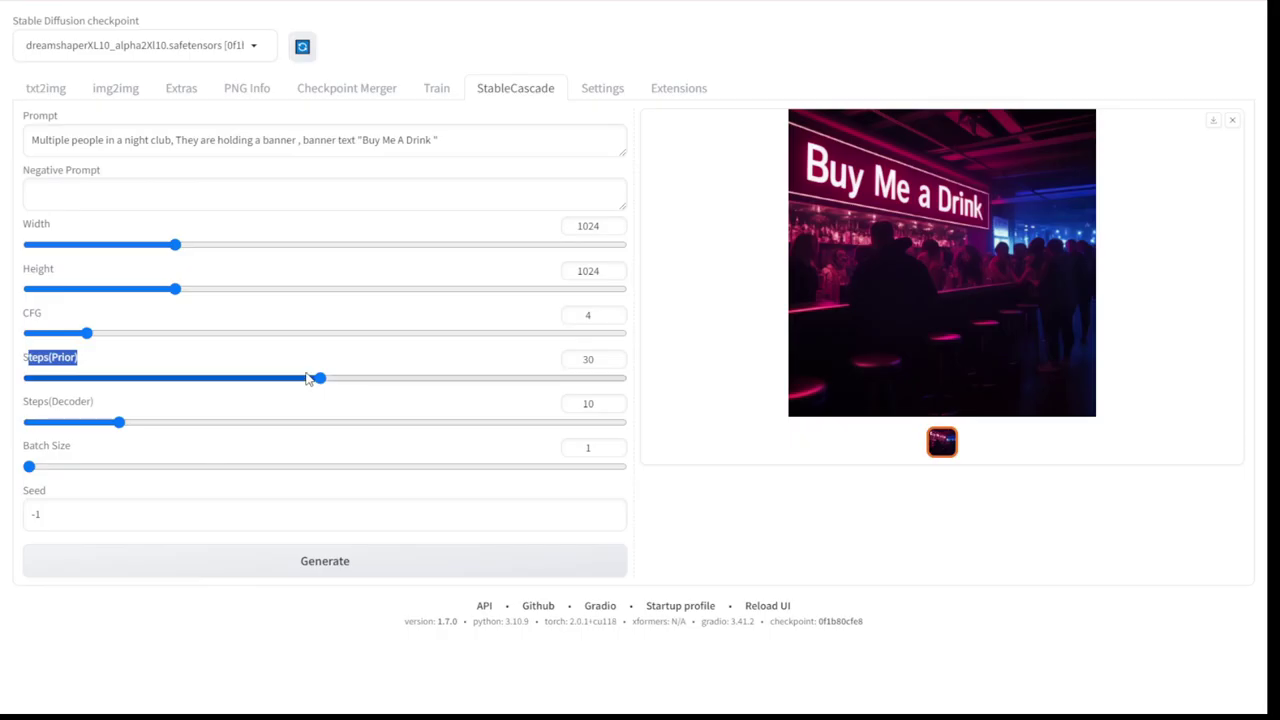
{"action": "left_click", "coordinate": [1009, 294]}
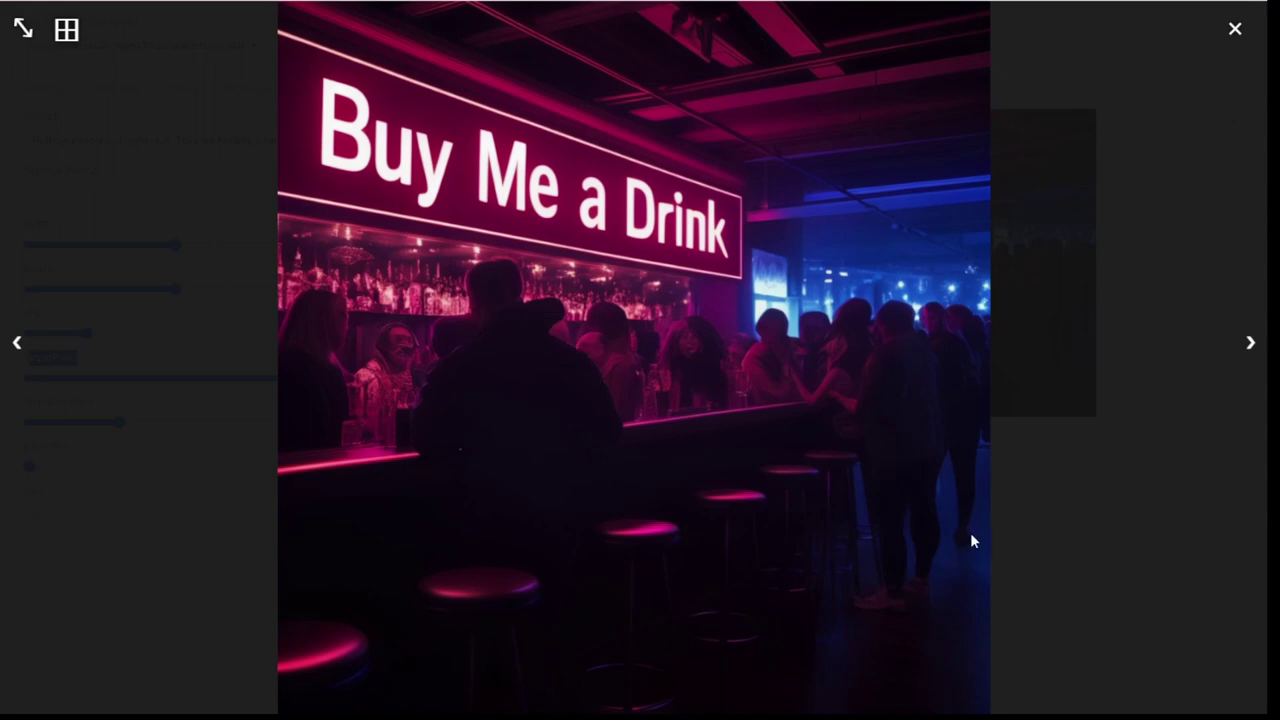
{"action": "left_click", "coordinate": [1124, 489]}
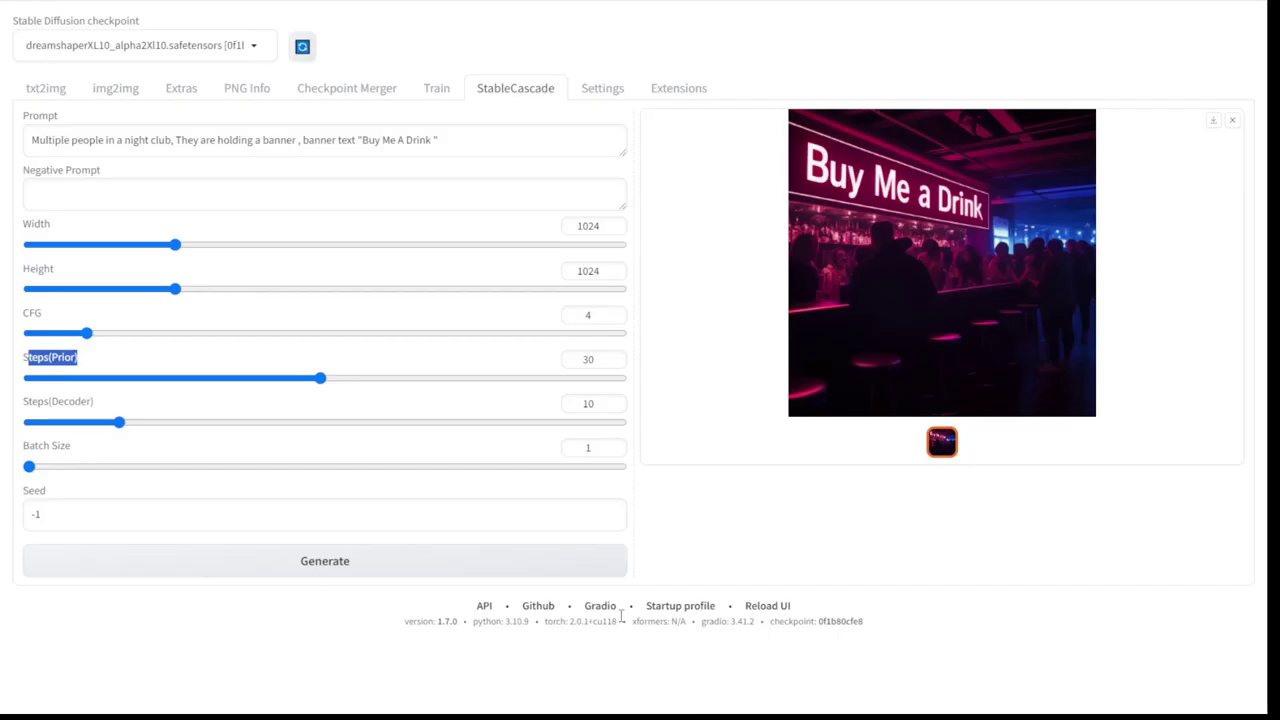
{"action": "left_click", "coordinate": [408, 362]}
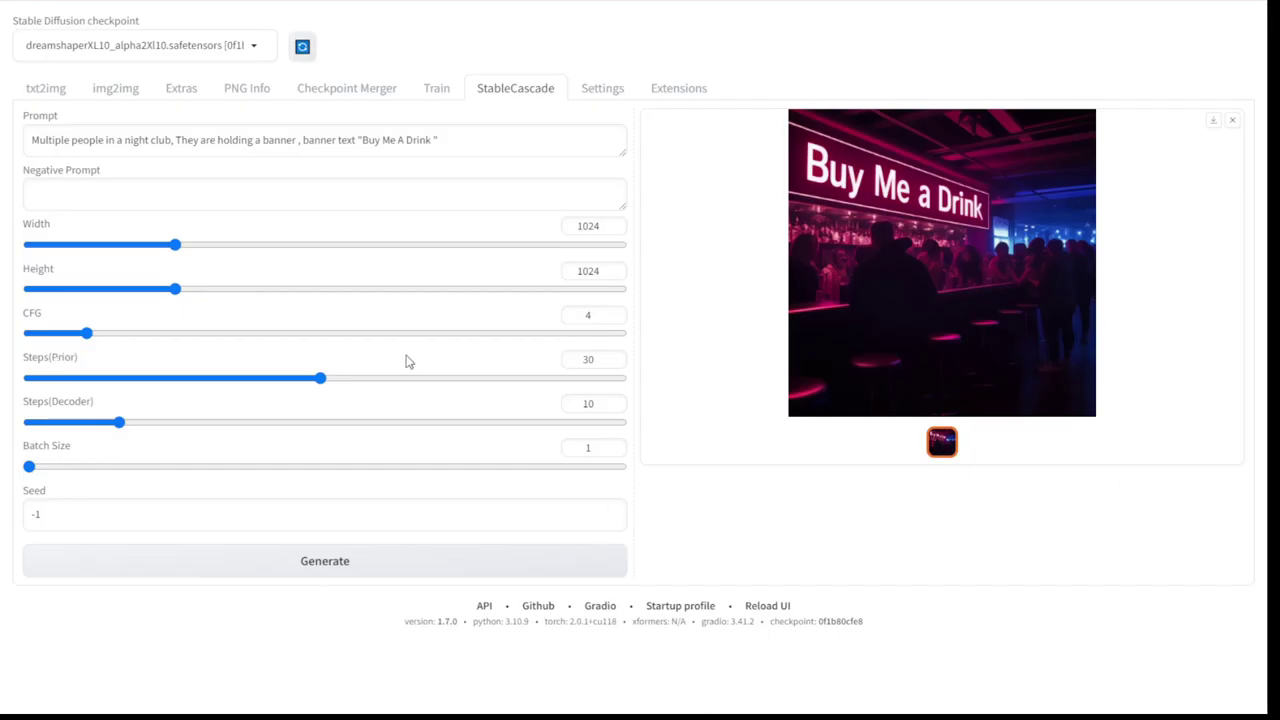
Set the decoder steps to 30, generate the image and examine the result at full size
{"action": "left_click_drag", "start_coordinate": [197, 428], "coordinate": [313, 423]}
{"action": "left_click", "coordinate": [320, 423]}
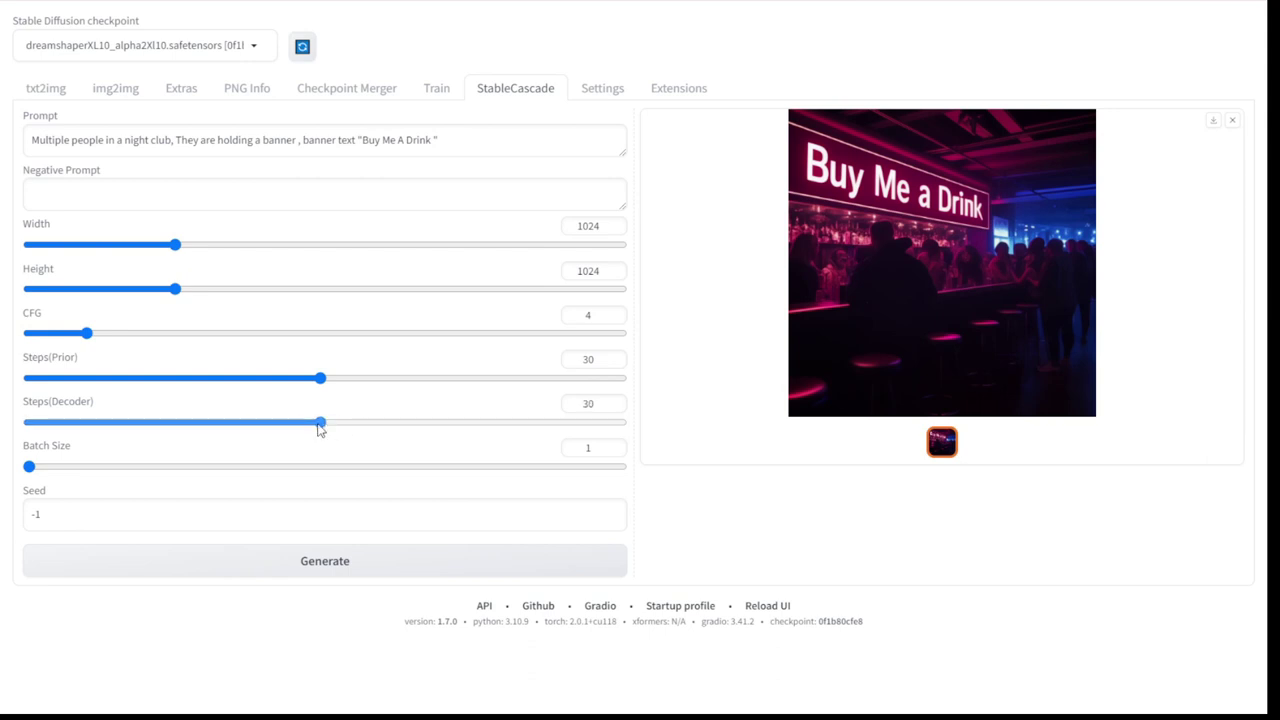
{"action": "left_click", "coordinate": [490, 568]}
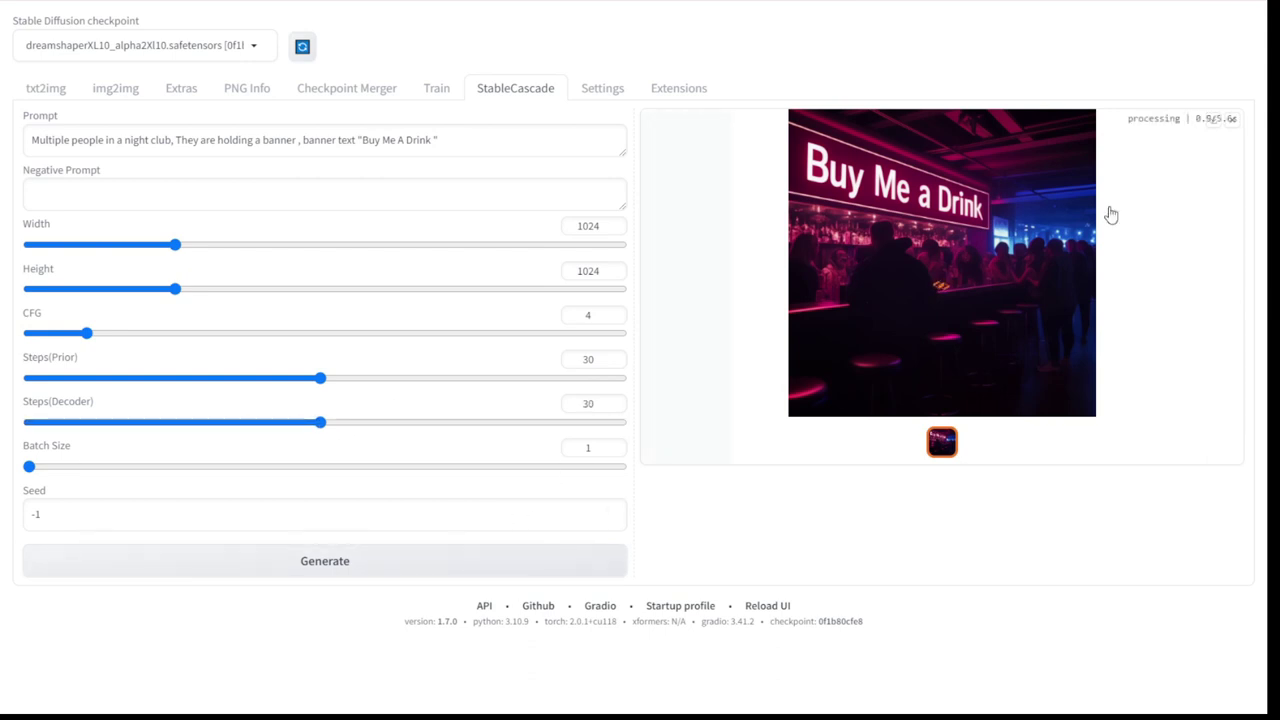
{"action": "left_click", "coordinate": [1010, 359]}
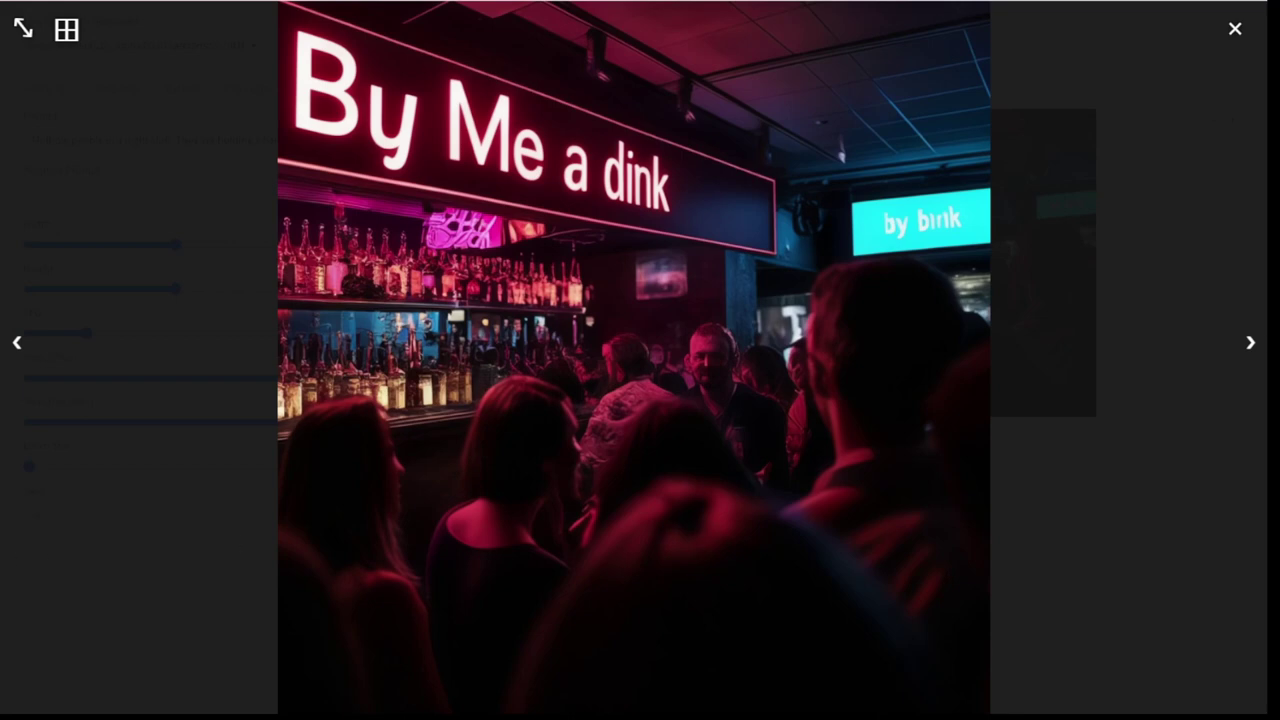
{"action": "left_click", "coordinate": [68, 416]}
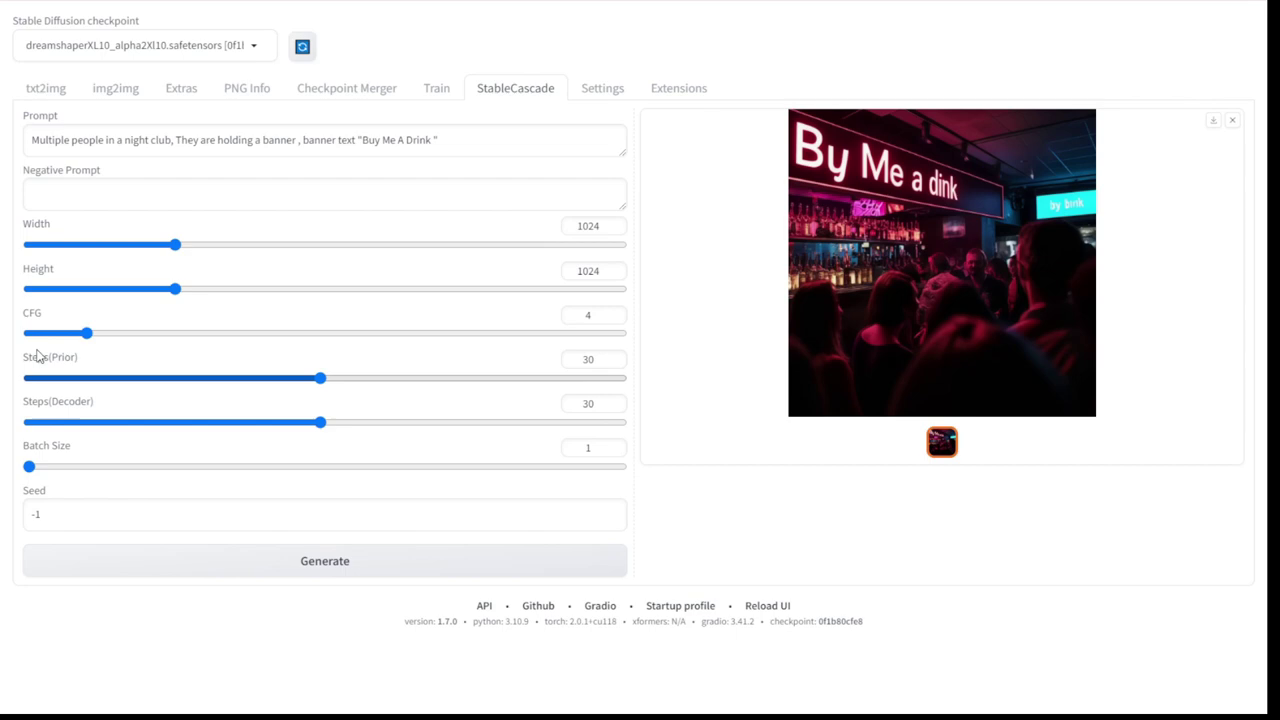
Highlight the Steps(Prior) and Steps(Decoder) labels one after the other and review a night club image at full size
{"action": "double_click", "coordinate": [35, 358]}
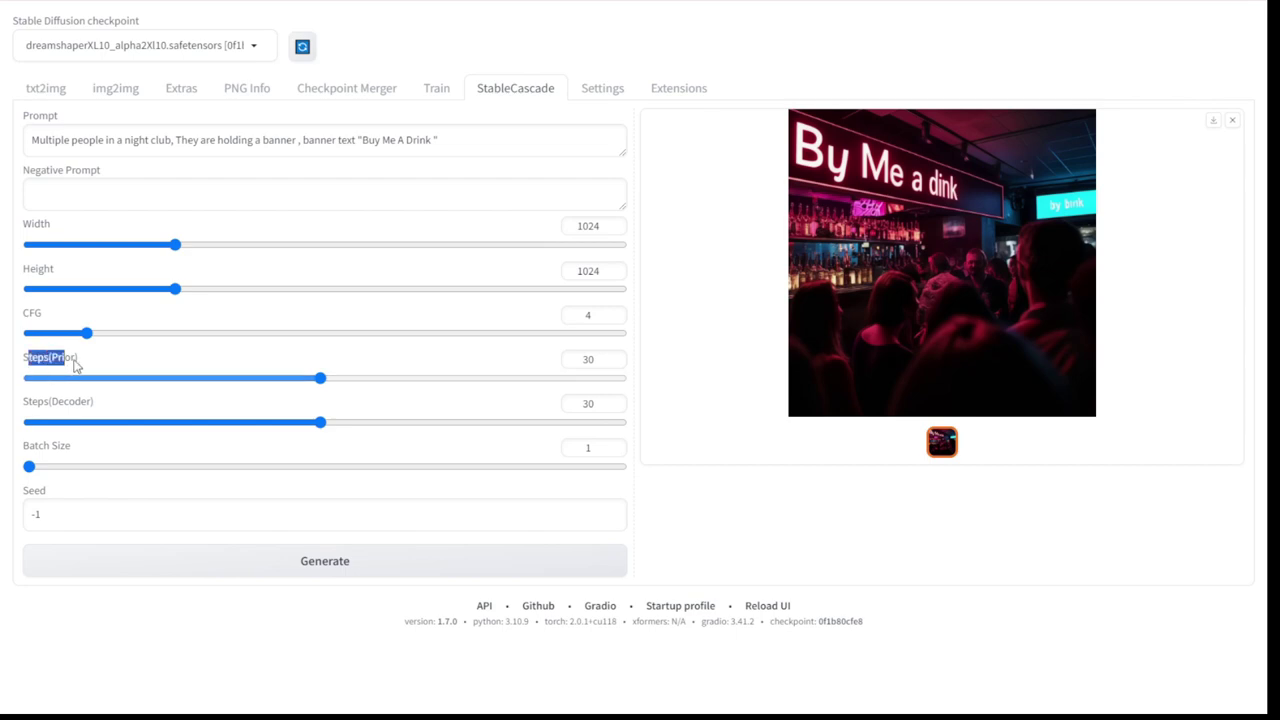
{"action": "triple_click", "coordinate": [41, 364]}
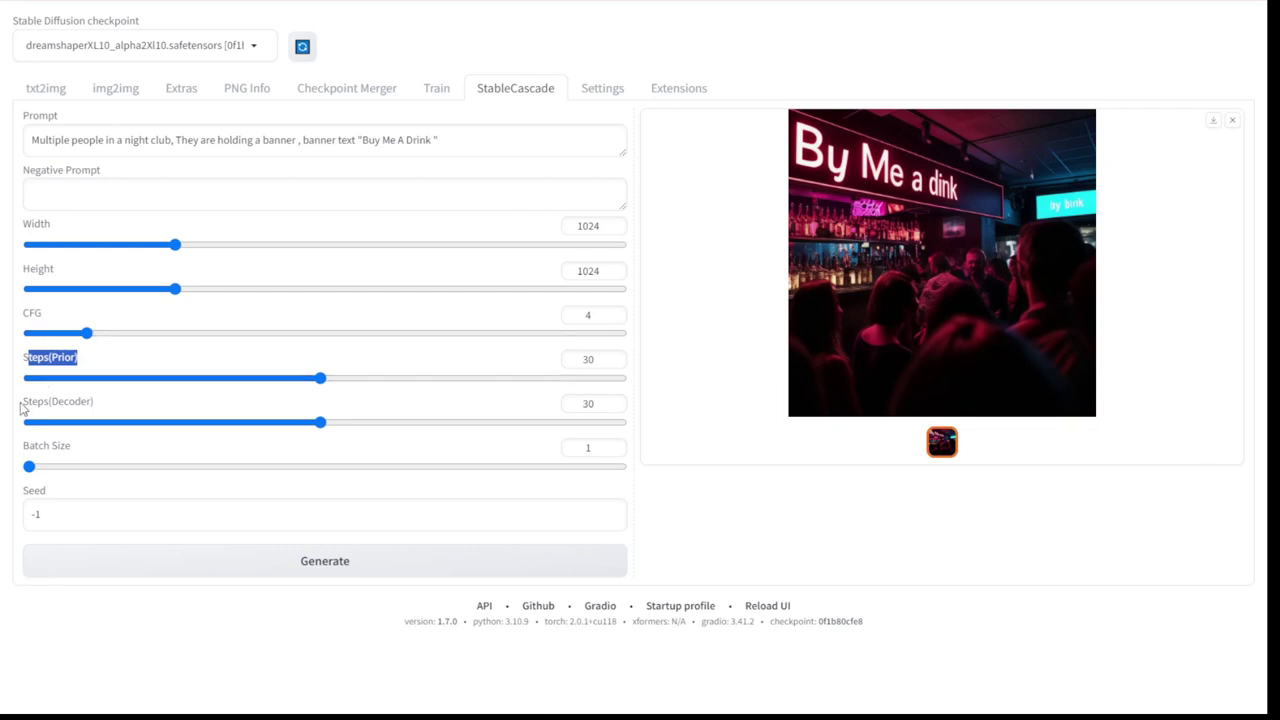
{"action": "left_click_drag", "start_coordinate": [23, 404], "coordinate": [104, 408]}
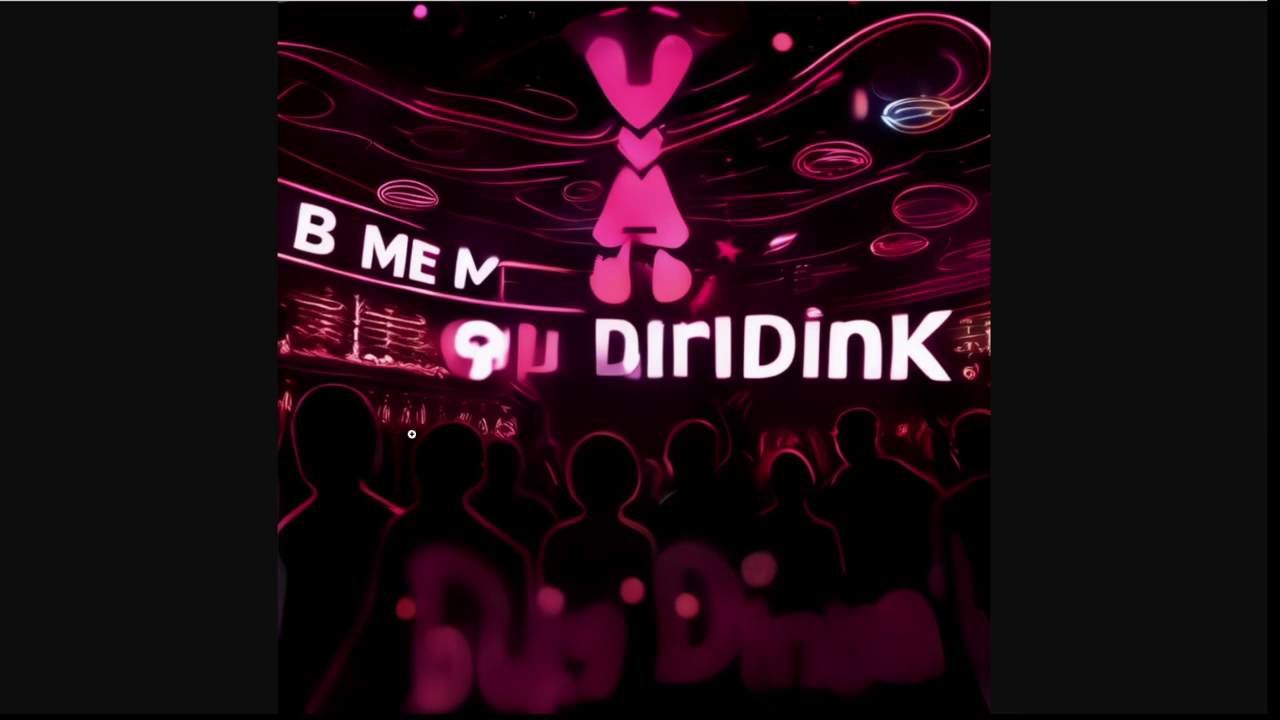
{"action": "left_click", "coordinate": [333, 343]}
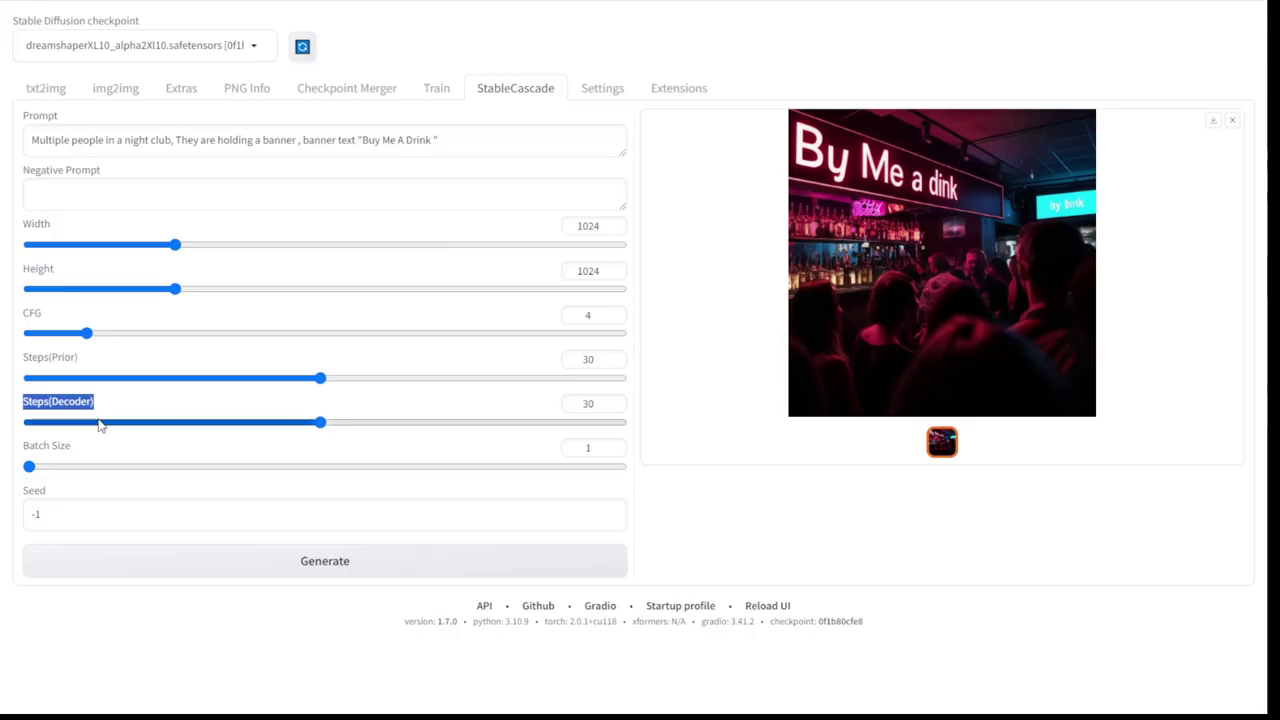
{"action": "left_click", "coordinate": [100, 416]}
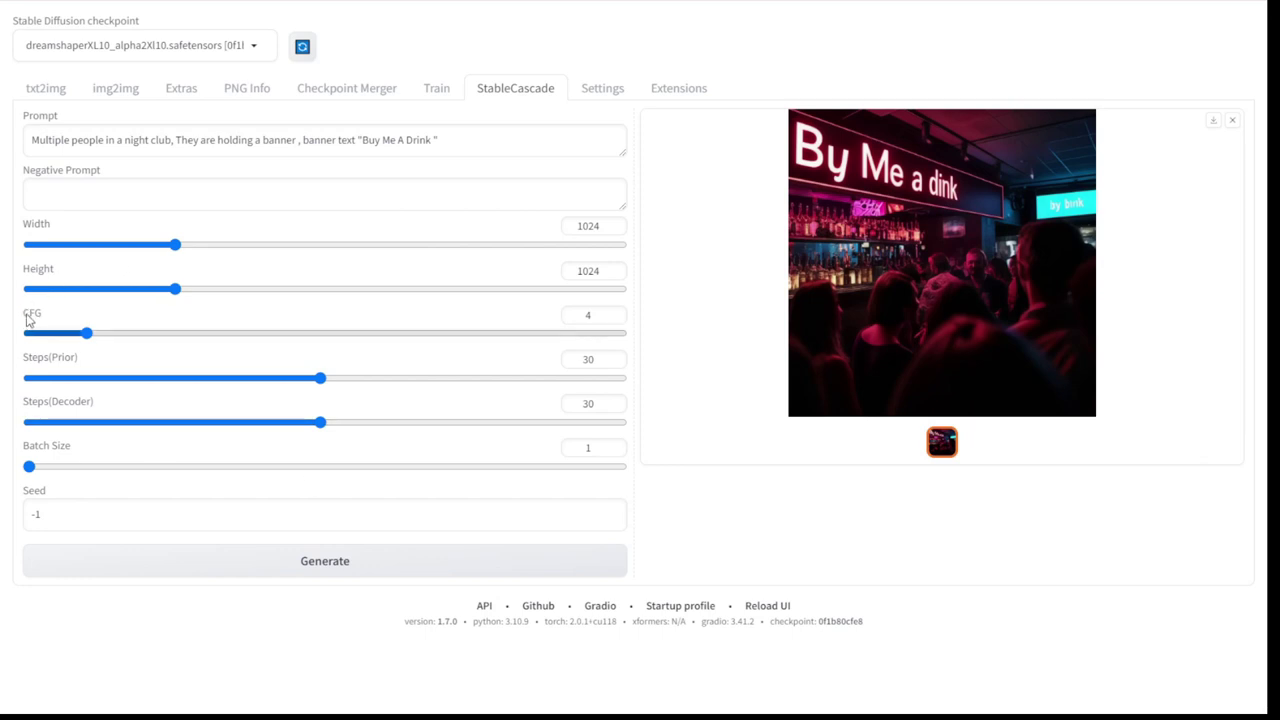
Raise the CFG to 16 with both step counts at 30, generate the image and inspect the result
{"action": "left_click_drag", "start_coordinate": [24, 315], "coordinate": [318, 348]}
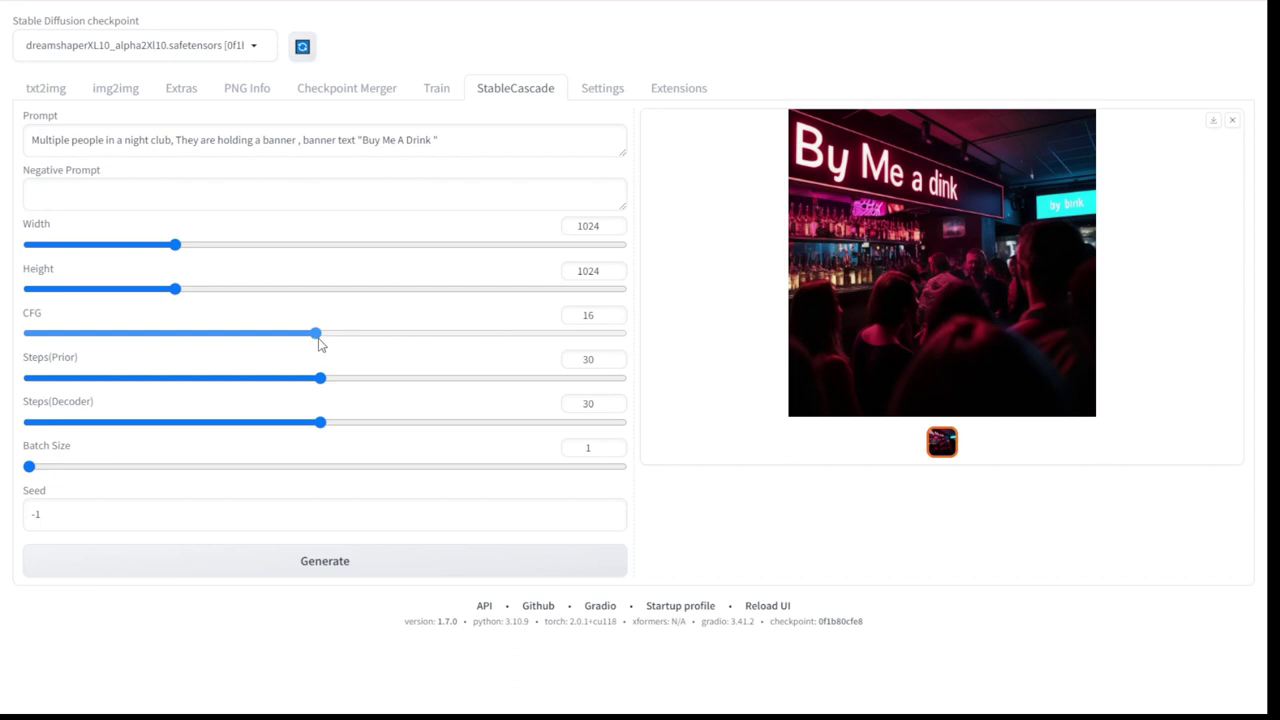
{"action": "left_click", "coordinate": [283, 566]}
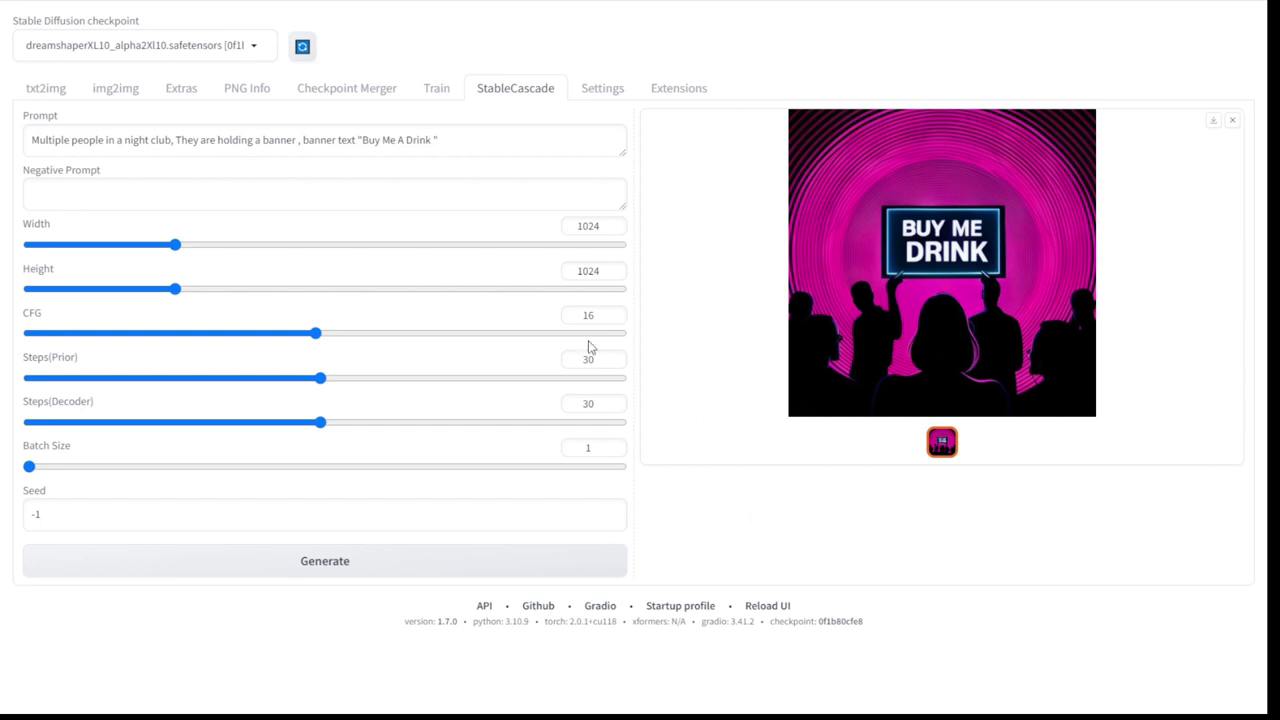
{"action": "left_click", "coordinate": [320, 337]}
{"action": "key", "text": "Left"}
{"action": "left_click", "coordinate": [794, 325]}
{"action": "left_click", "coordinate": [1155, 224]}
Lower the CFG to 3 and generate the night club image again
{"action": "left_click_drag", "start_coordinate": [320, 333], "coordinate": [66, 340]}
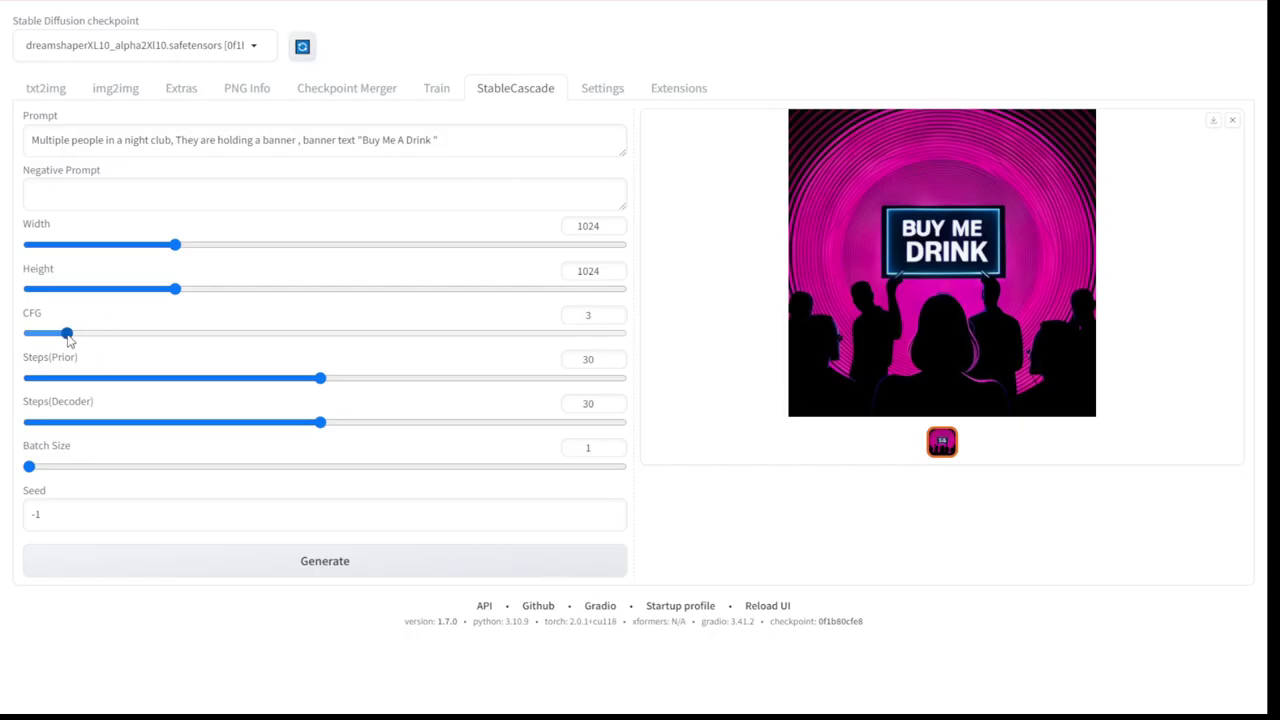
{"action": "left_click", "coordinate": [270, 575]}
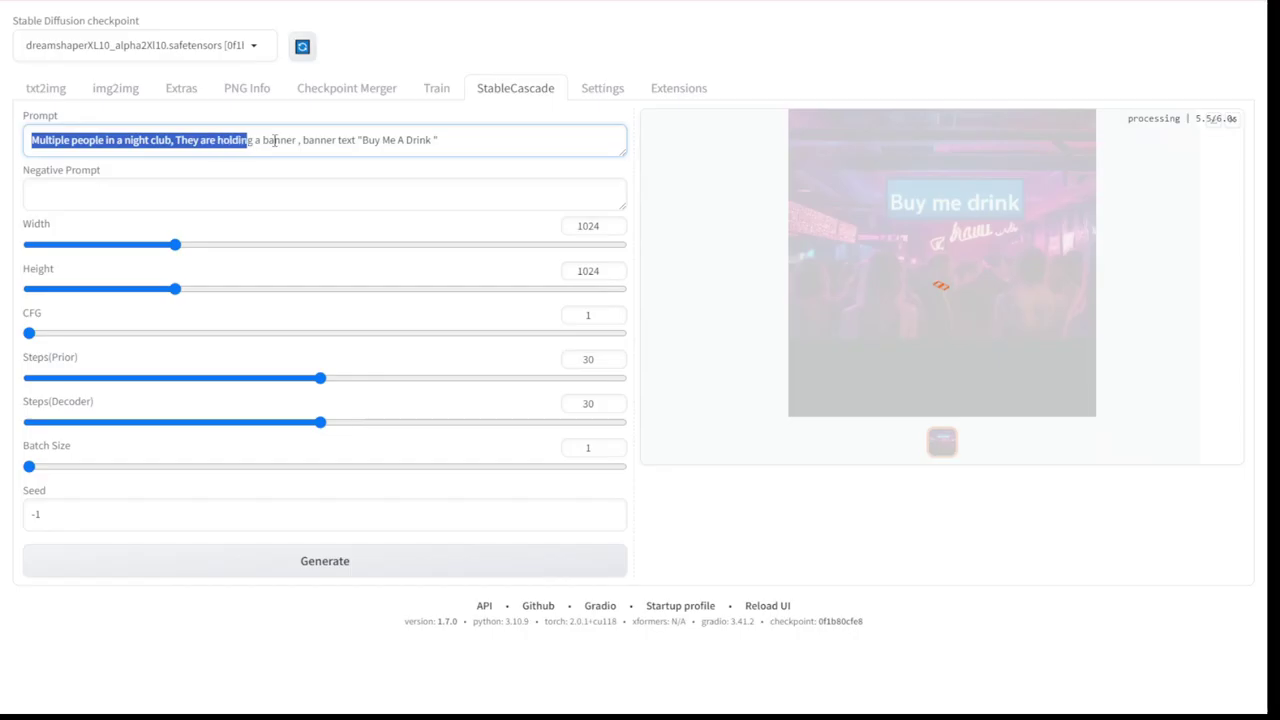
Highlight the "Buy Me A Drink" prompt during the CFG 1 generation and inspect the finished image at full size
{"action": "left_click_drag", "start_coordinate": [249, 140], "coordinate": [546, 171]}
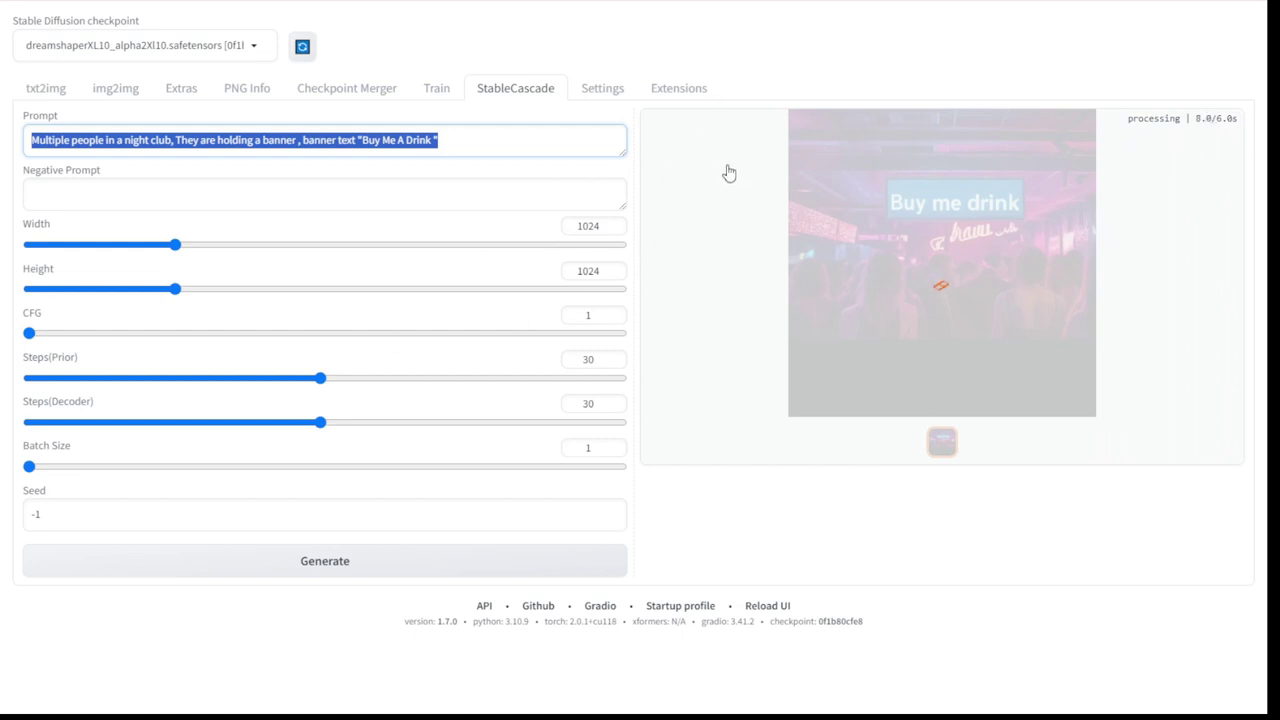
{"action": "left_click", "coordinate": [1068, 704]}
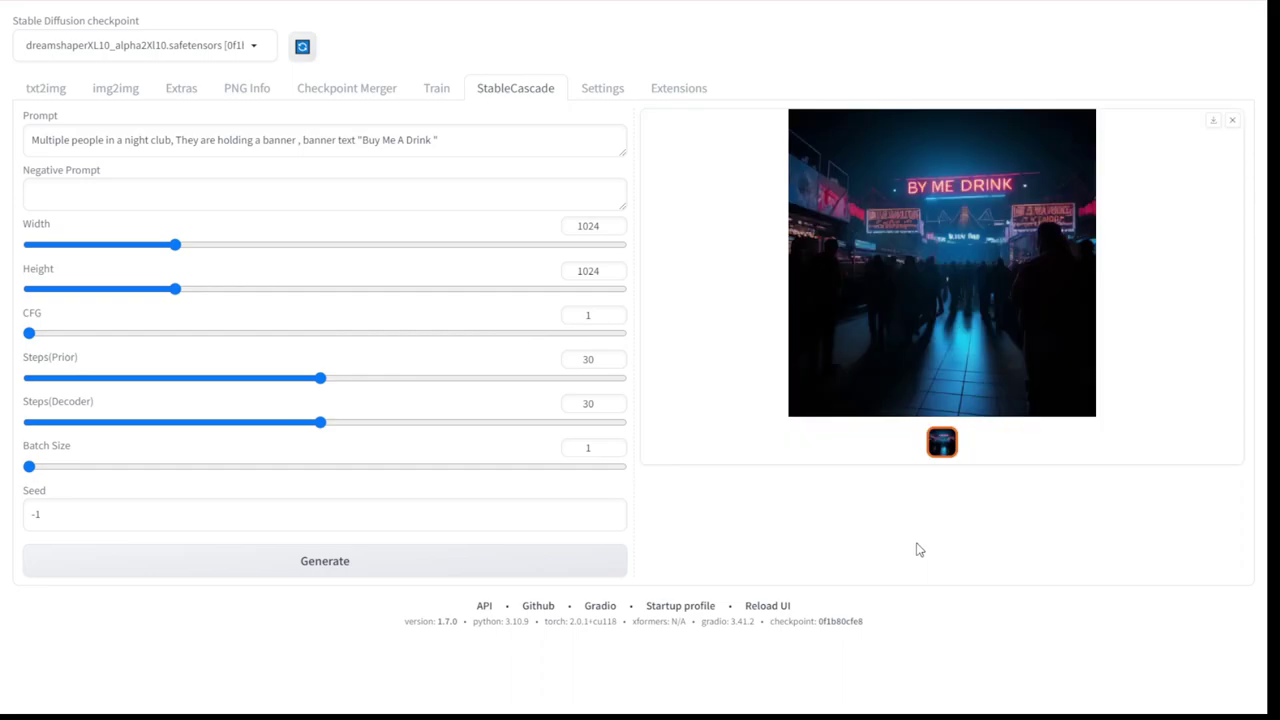
{"action": "left_click", "coordinate": [1030, 319]}
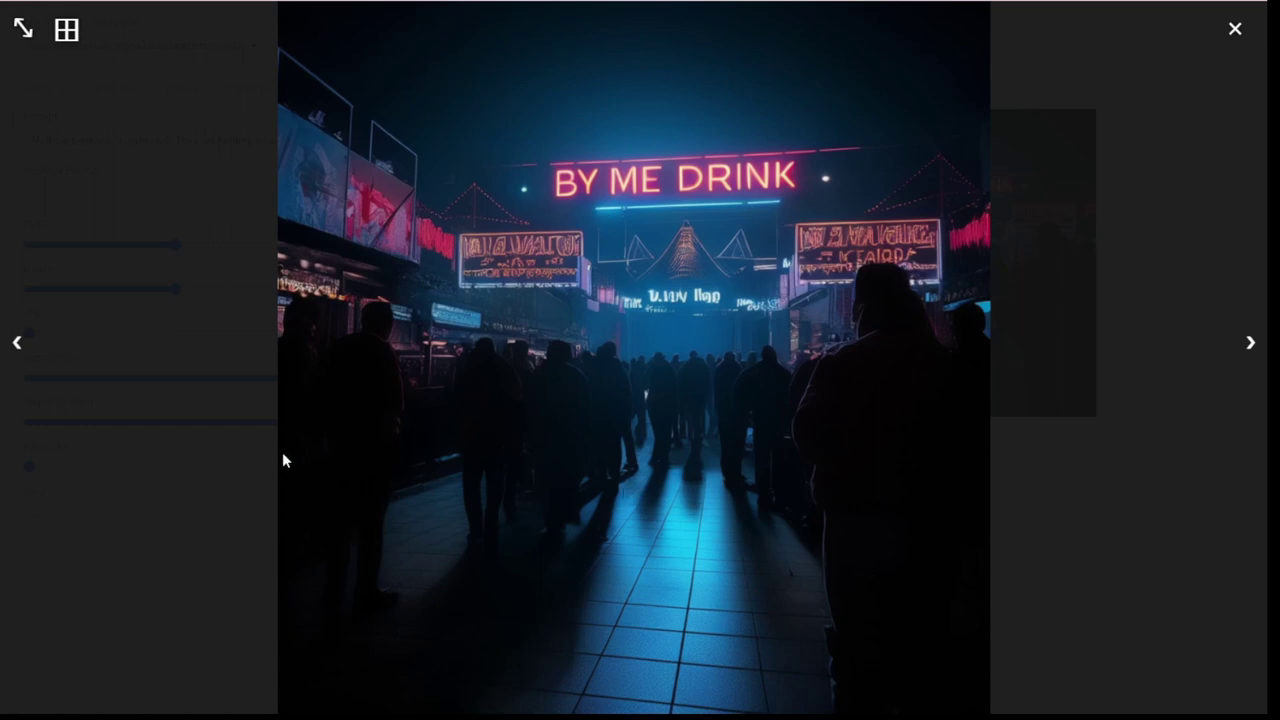
{"action": "left_click", "coordinate": [221, 537]}
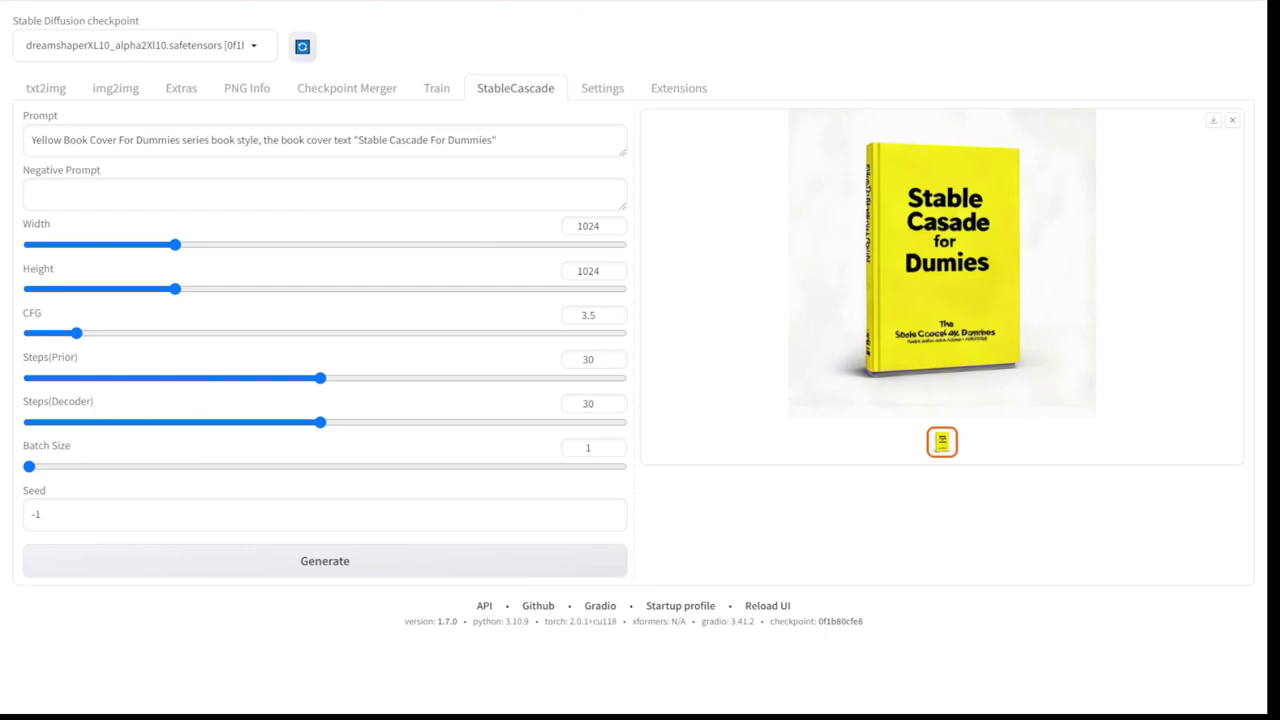
Examine the yellow "Stable Cascade For Dummies" book cover image at full size and compare it with its prompt
{"action": "left_click", "coordinate": [926, 202]}
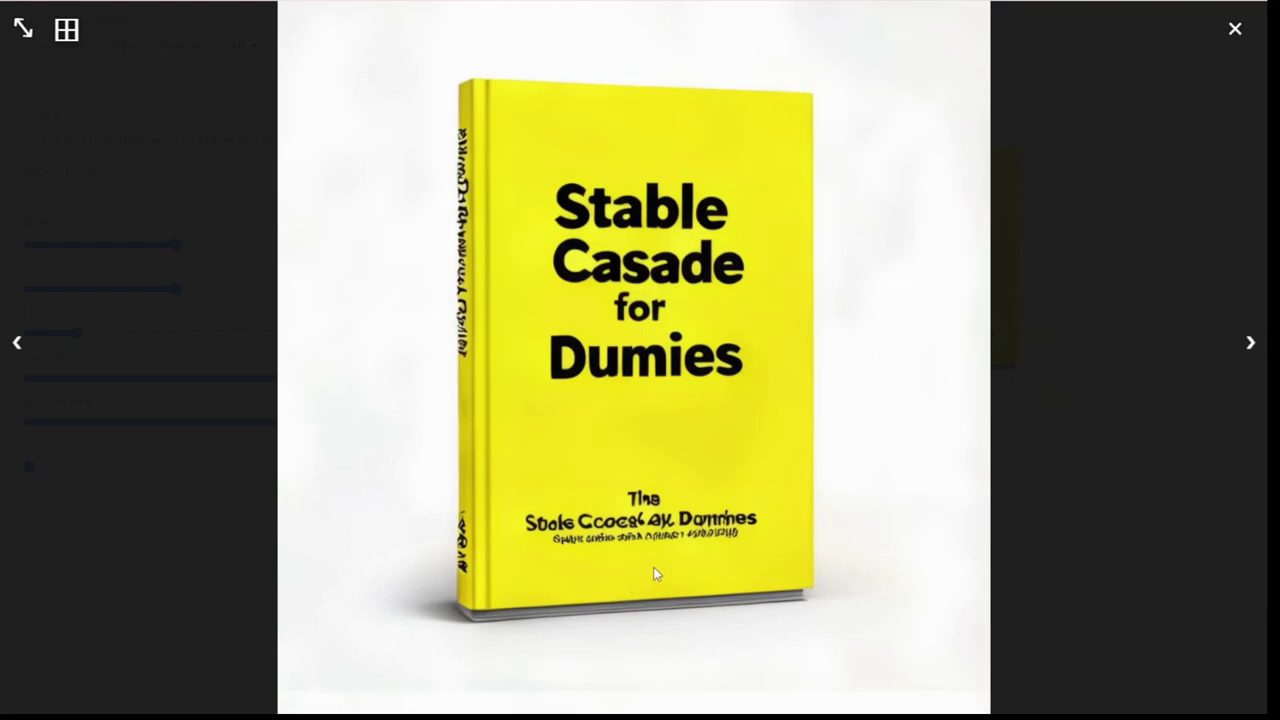
{"action": "left_click", "coordinate": [25, 411]}
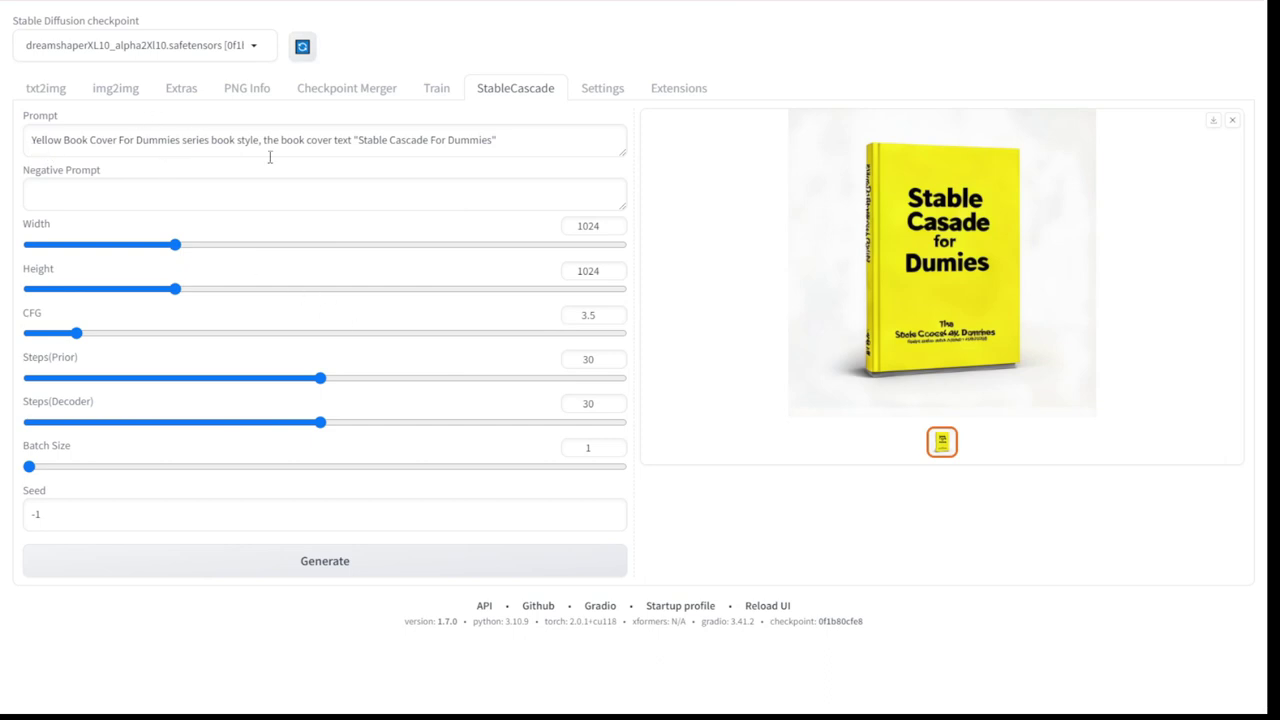
{"action": "left_click", "coordinate": [880, 291]}
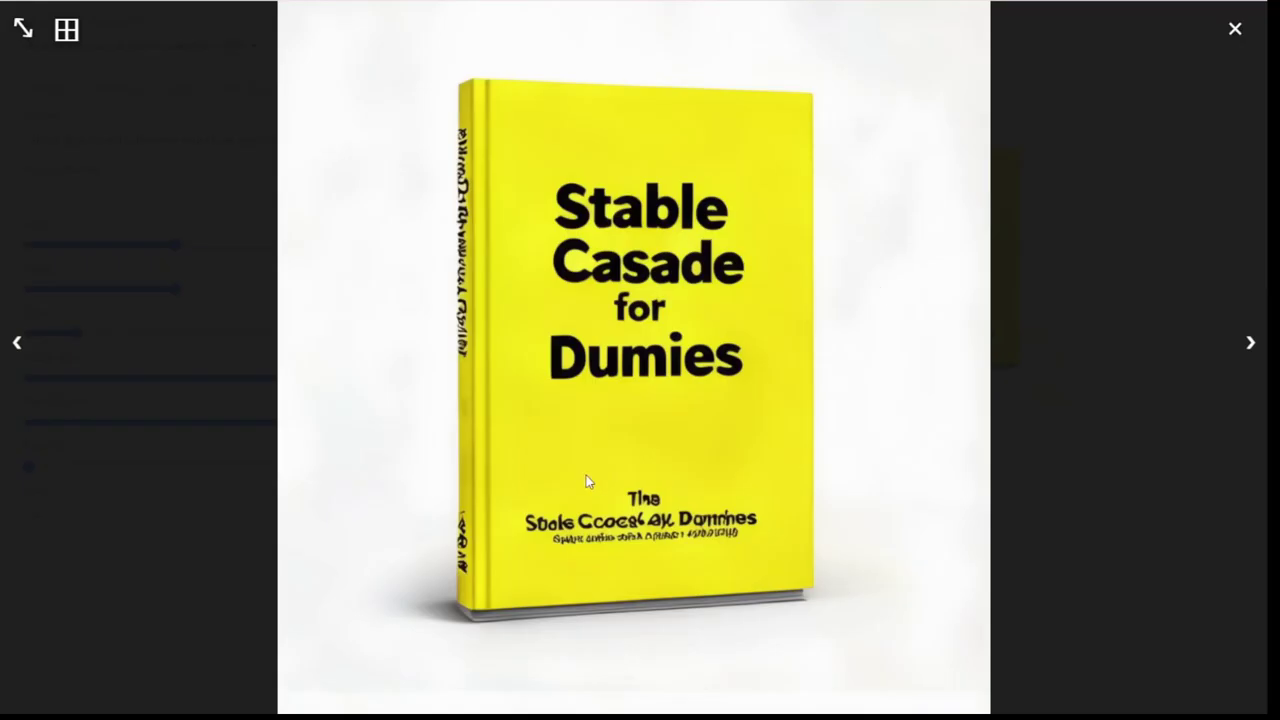
{"action": "left_click", "coordinate": [203, 438]}
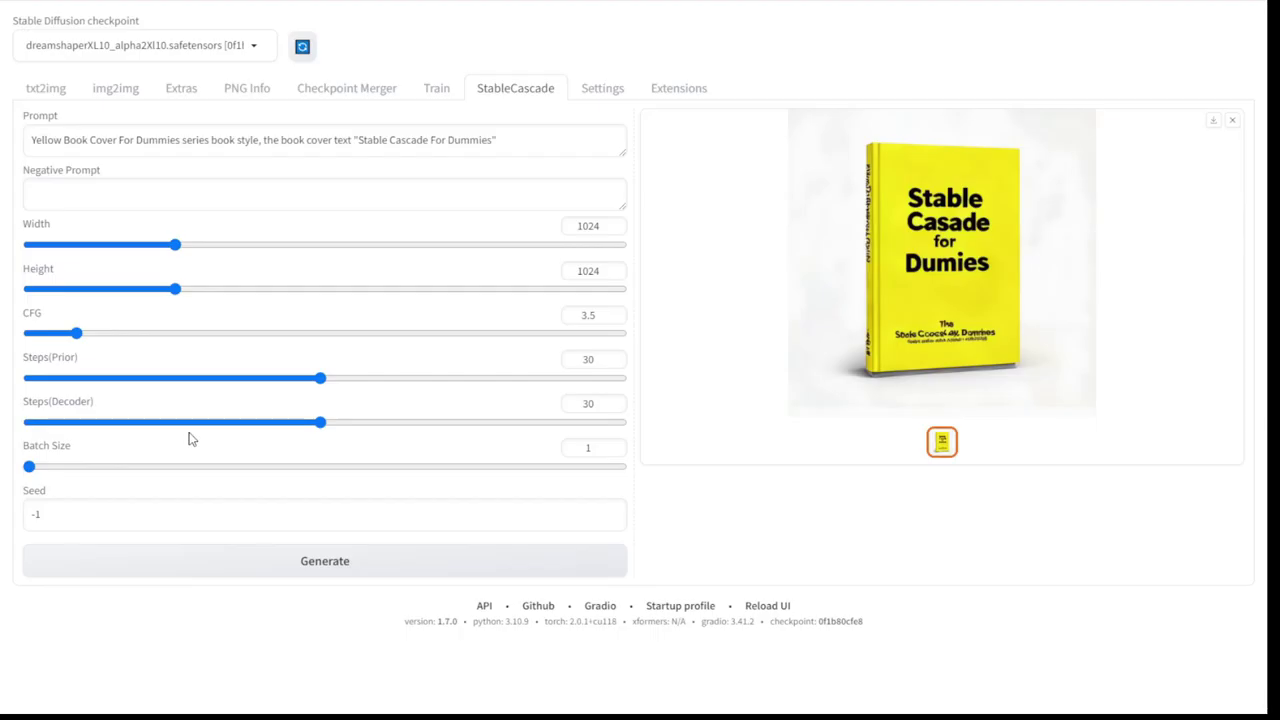